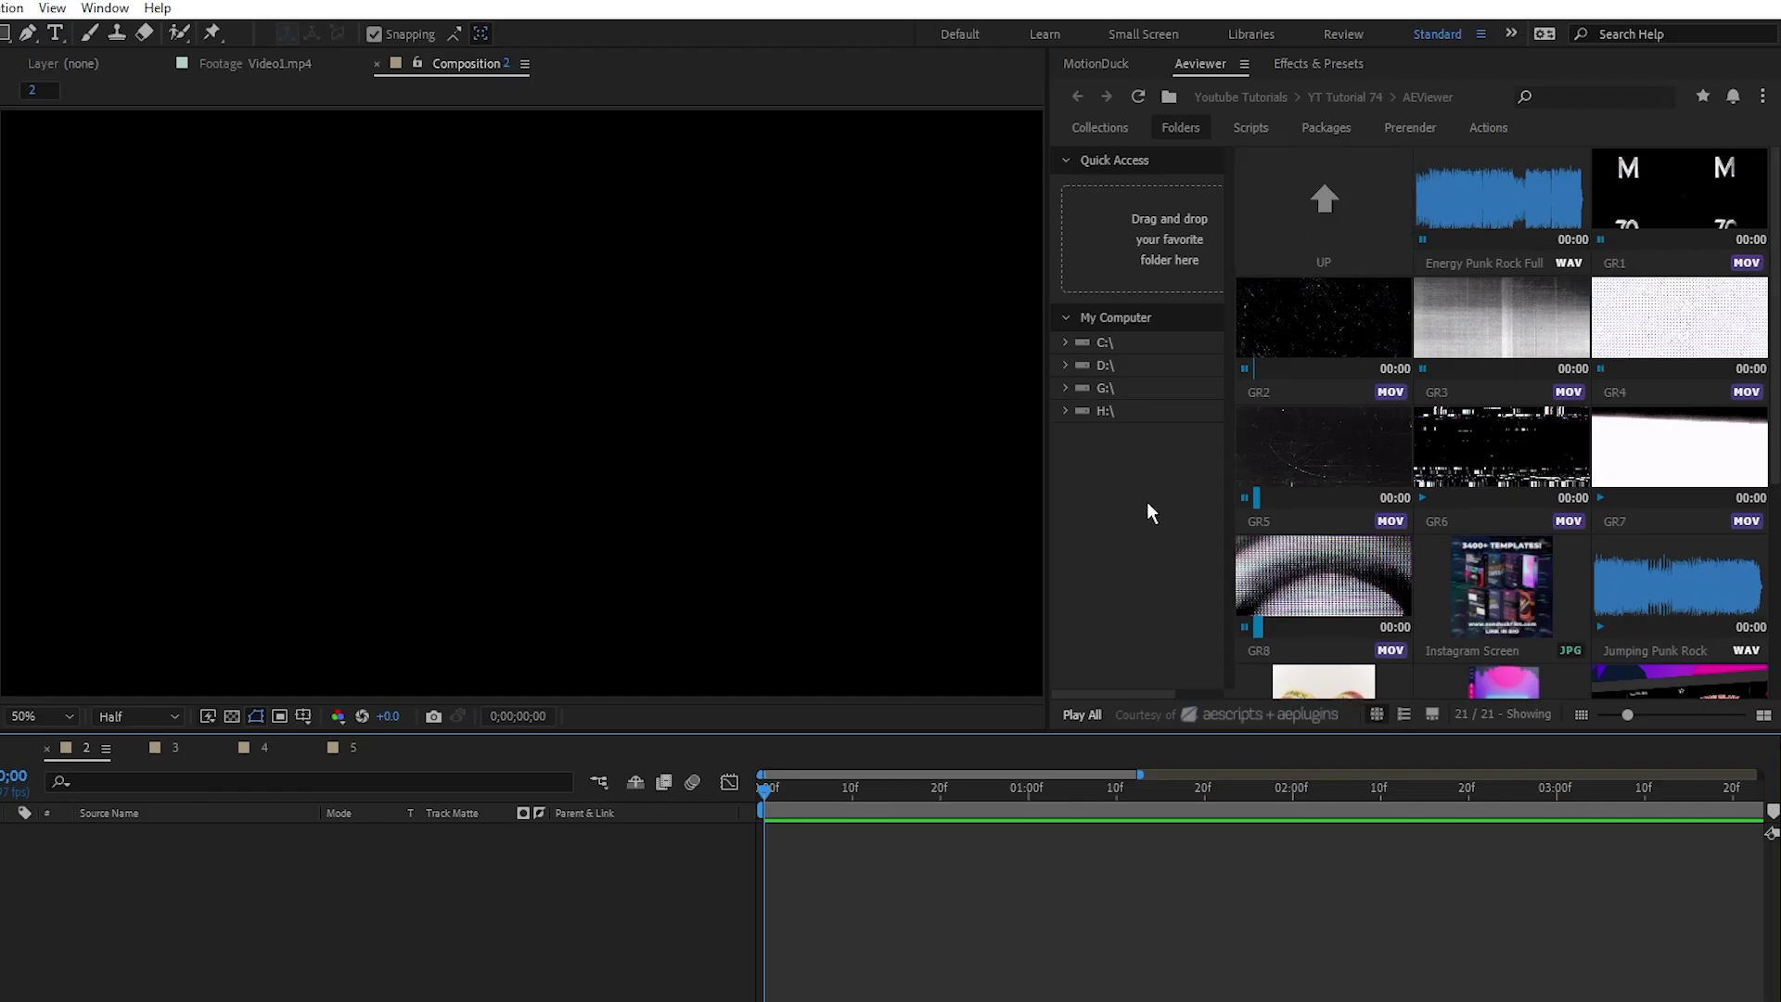
# Expand and collapse the D: drive and SONDUCK folders in AEviewer, then scroll the thumbnail grid.
pyautogui.click(1066, 365)
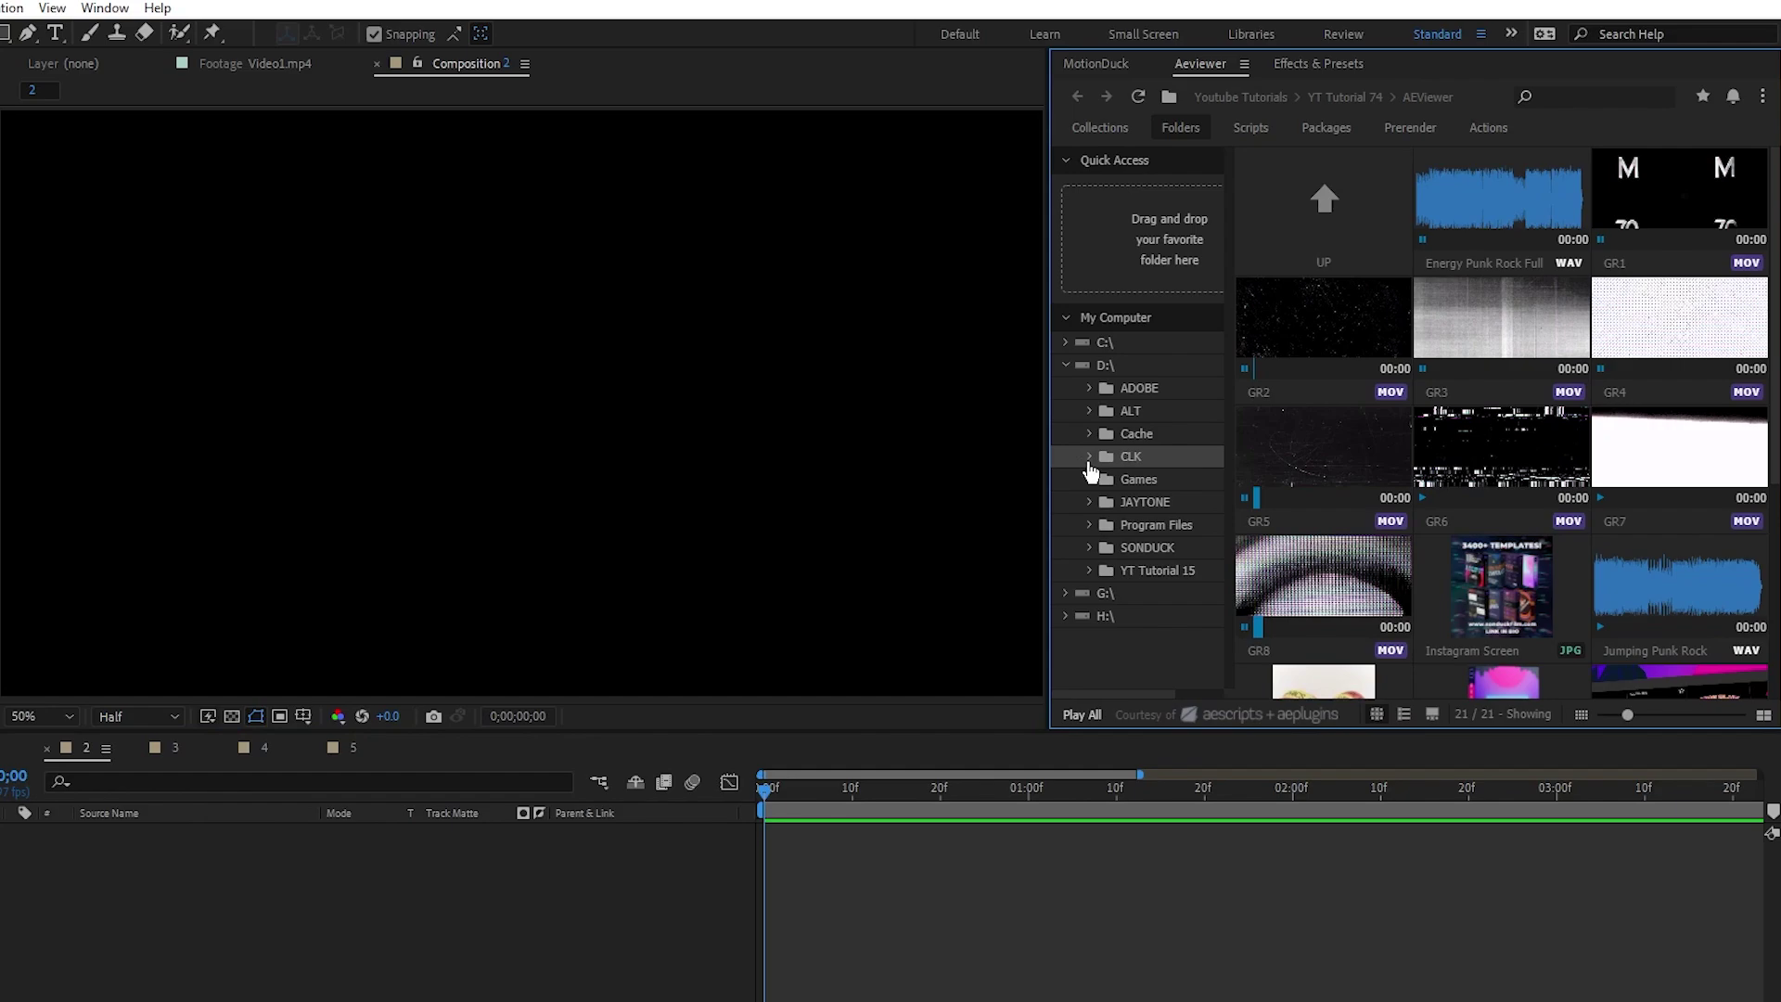
pyautogui.click(1089, 547)
pyautogui.scroll(-3, 1089, 566)
pyautogui.scroll(3, 1089, 581)
pyautogui.click(1089, 547)
pyautogui.click(1066, 366)
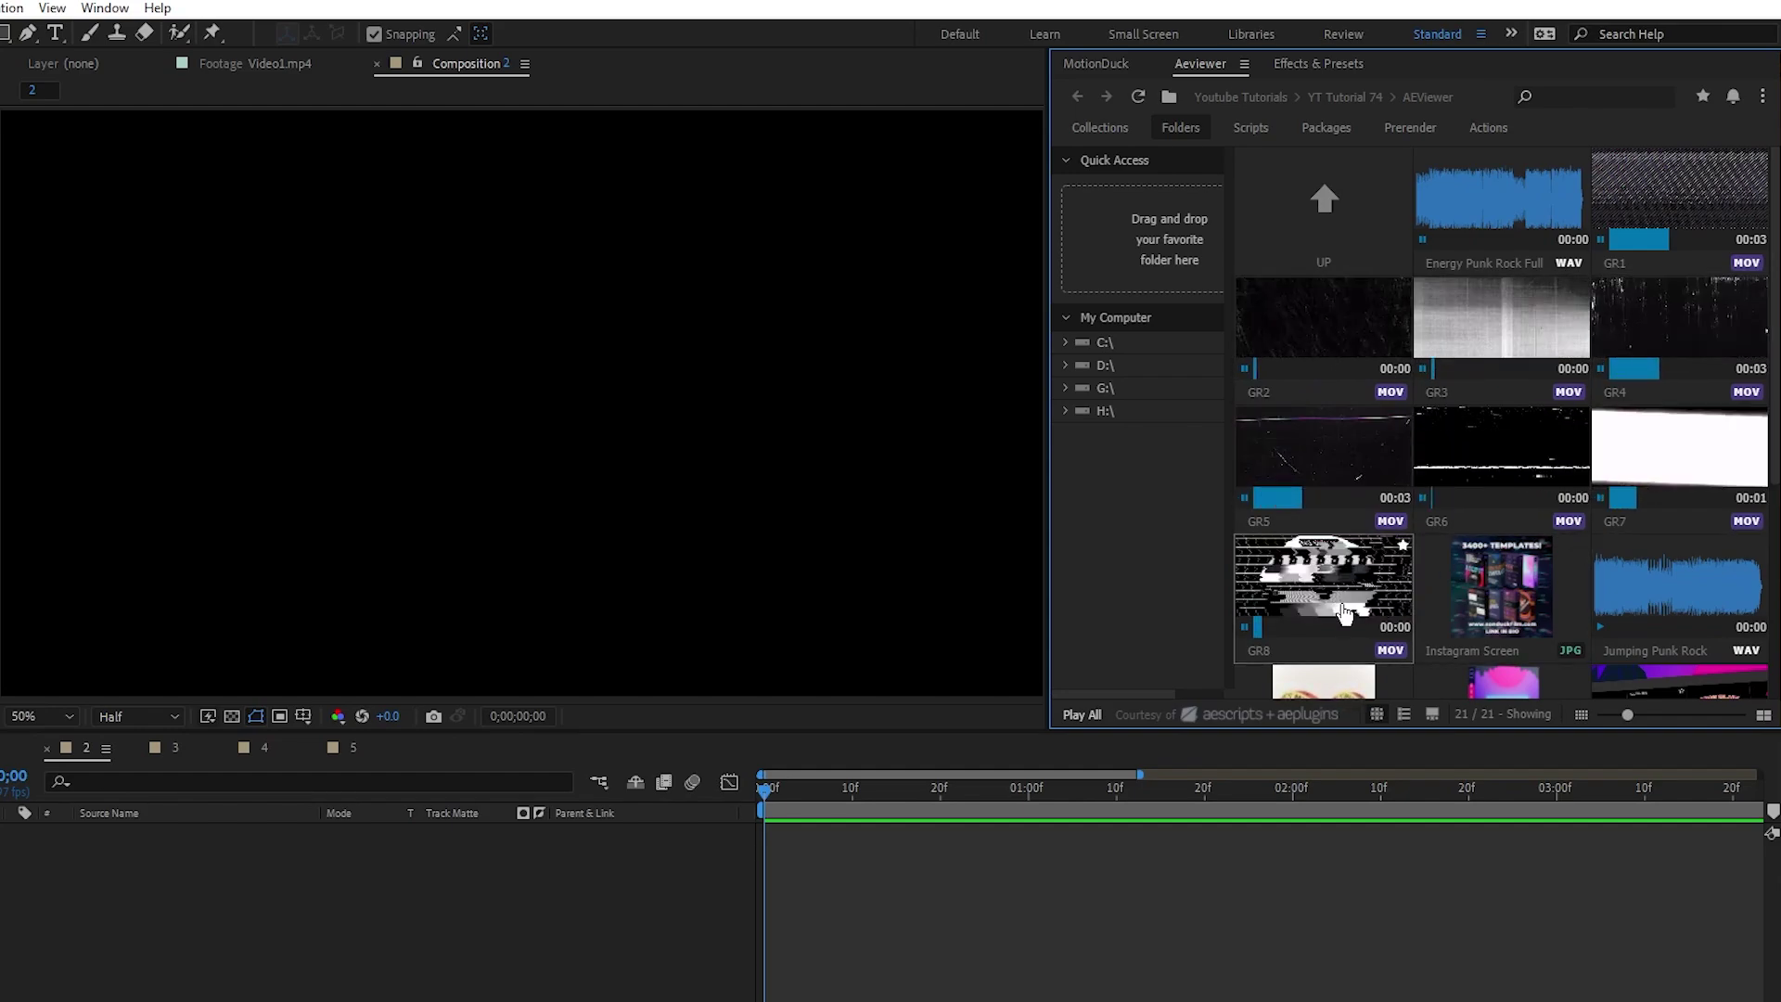
pyautogui.scroll(-3, 1633, 418)
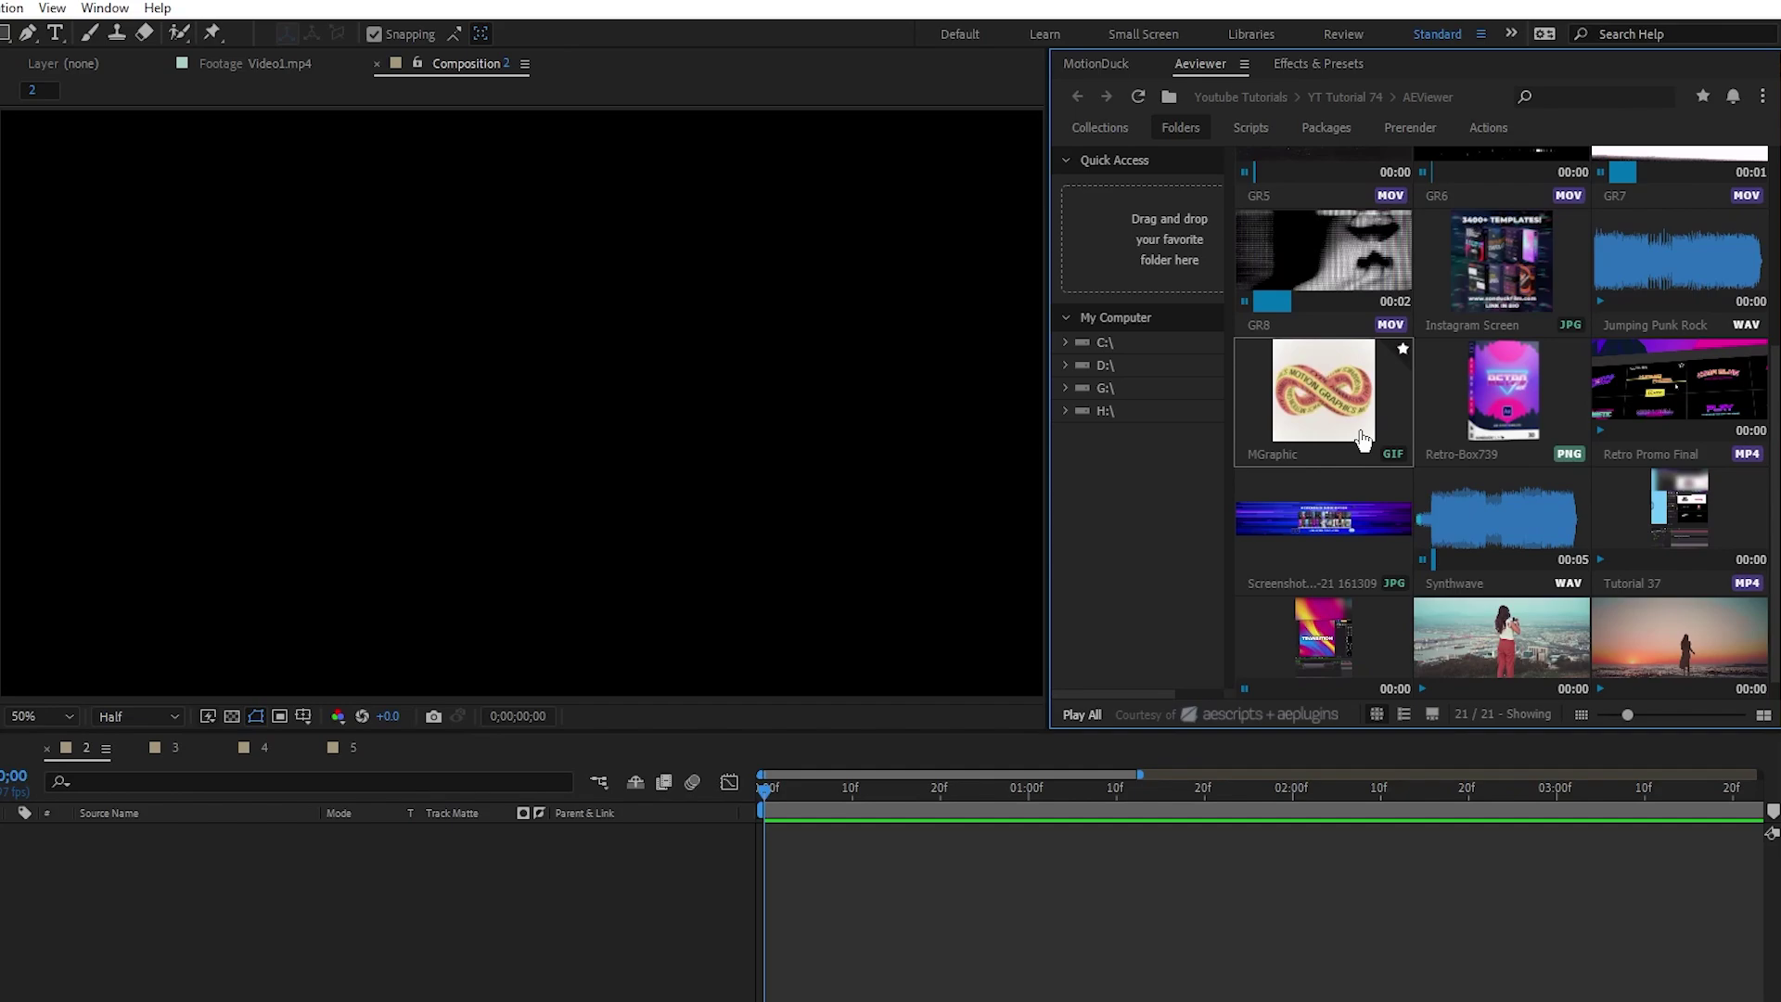
pyautogui.scroll(-1, 1391, 454)
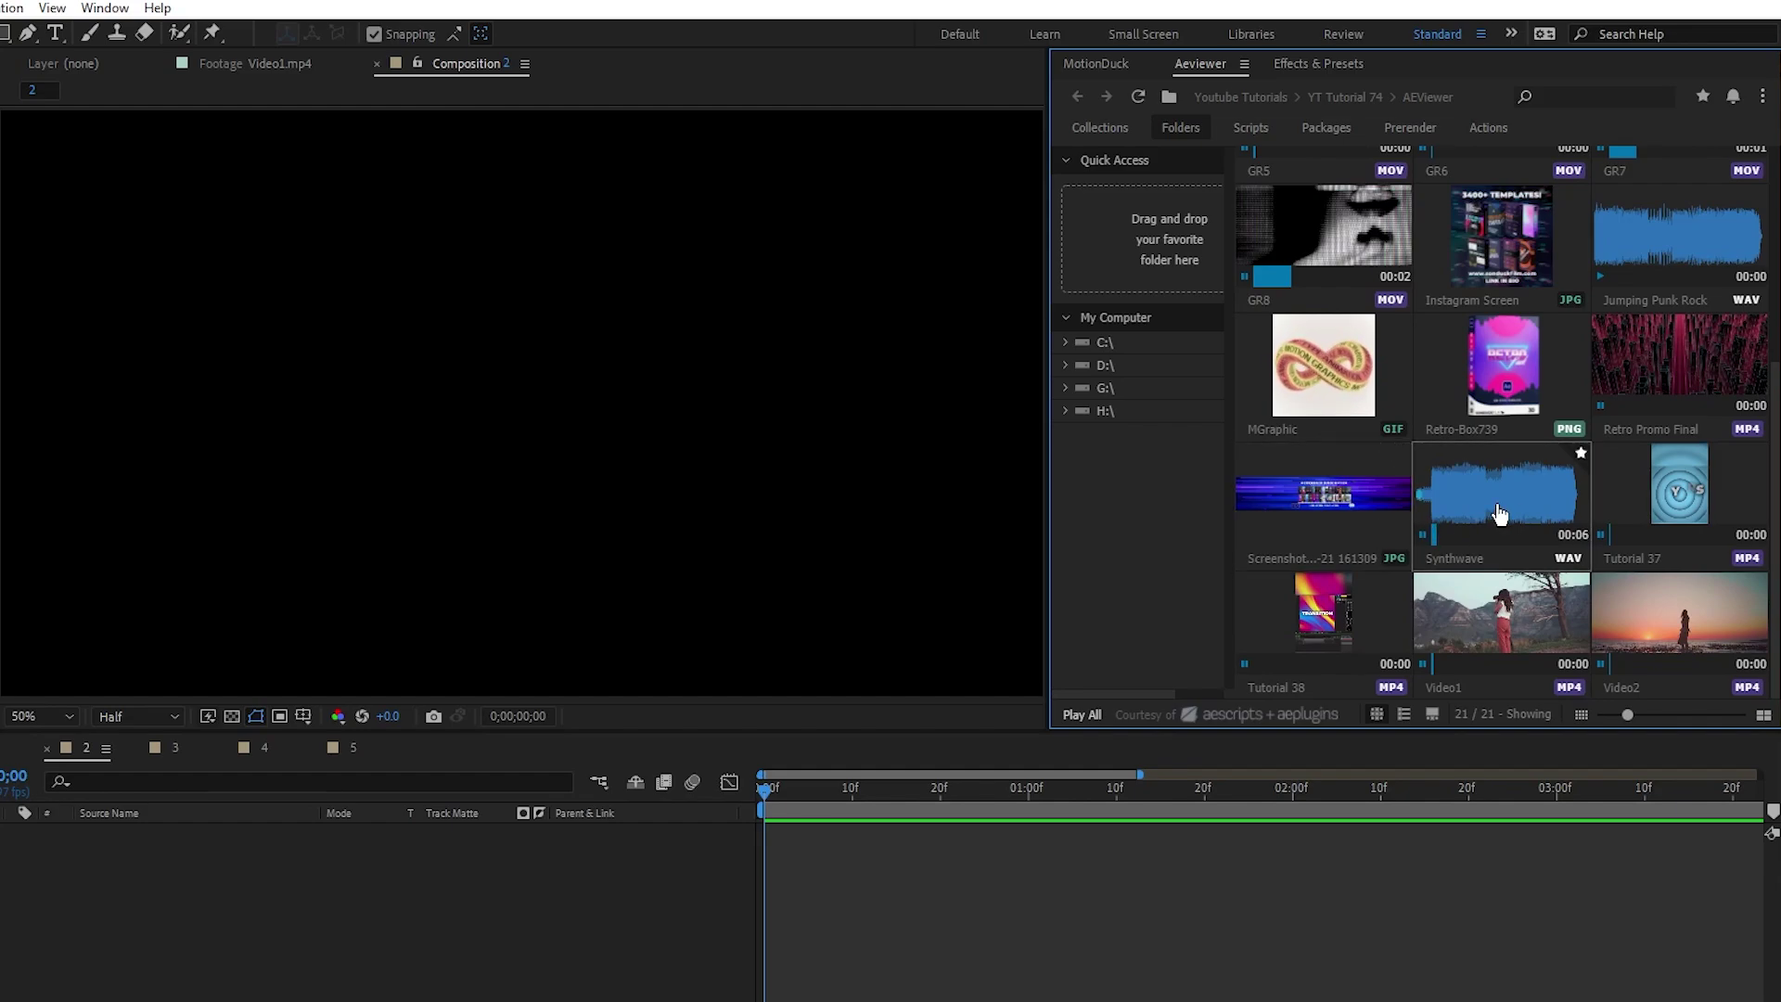
# Add Synthwave.wav, Video1.mp4 and GR5.mov to the comp, set GR5 to Screen, and preview.
pyautogui.moveTo(1457, 487); pyautogui.dragTo(982, 684)
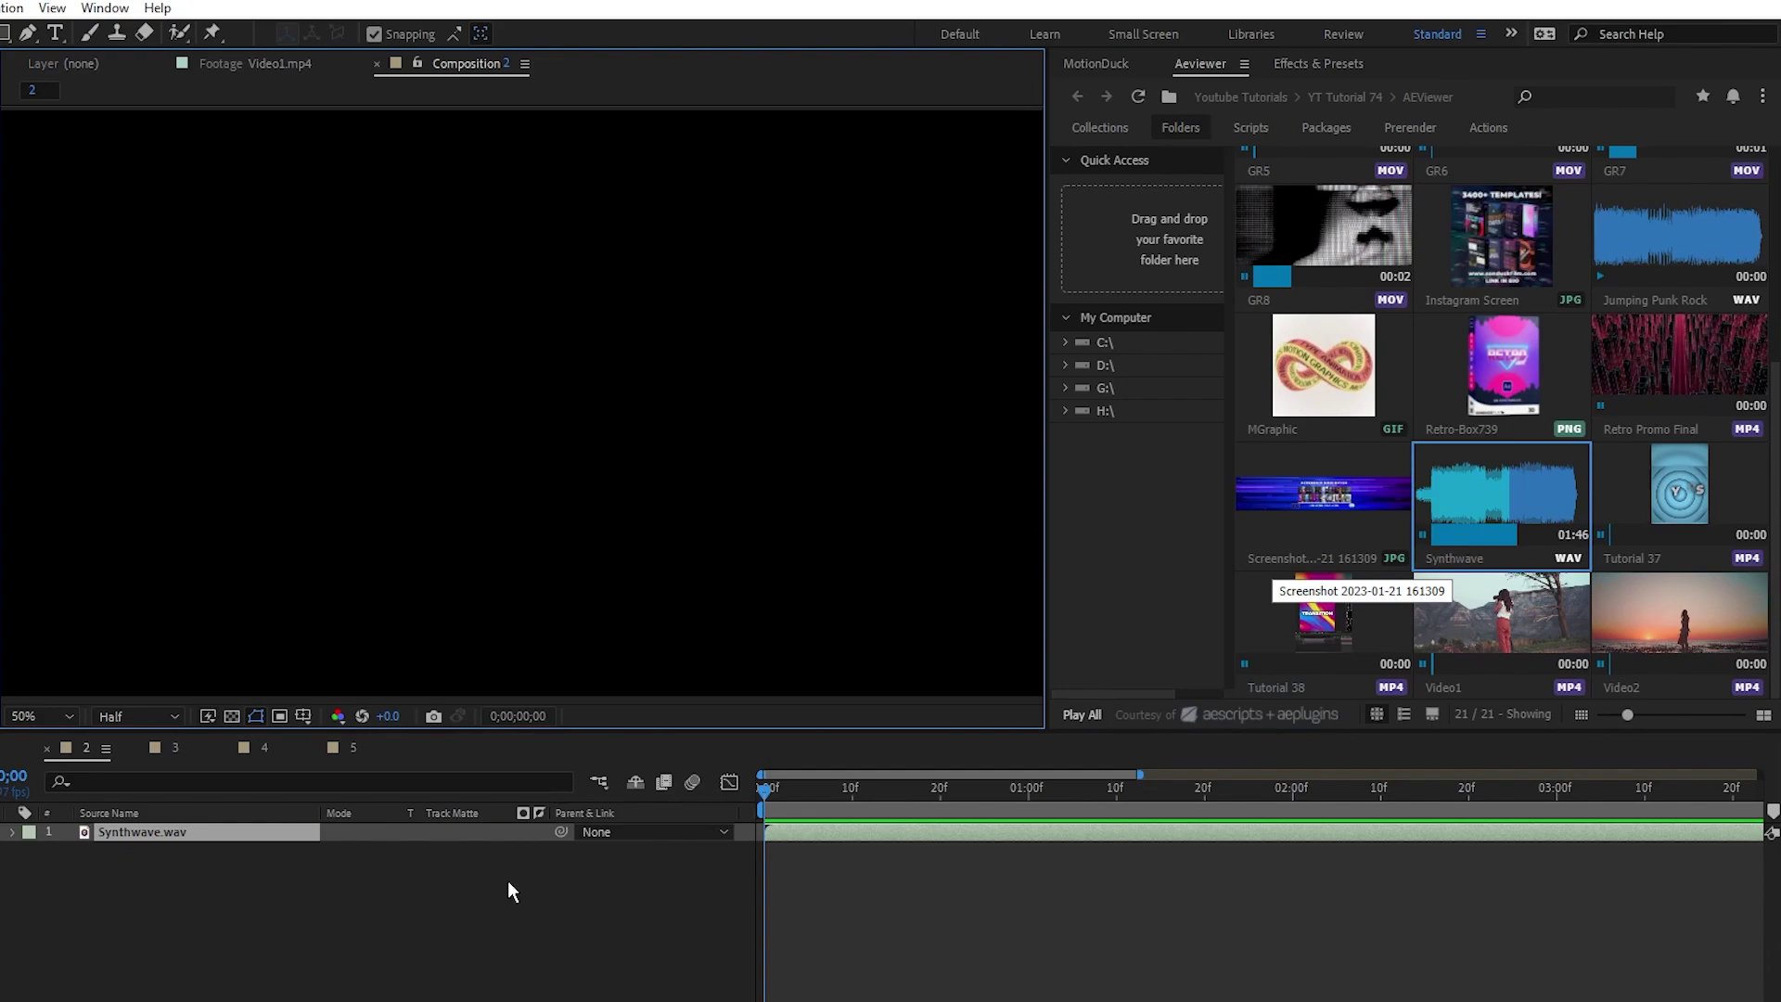
pyautogui.doubleClick(1568, 630)
pyautogui.scroll(4, 1564, 362)
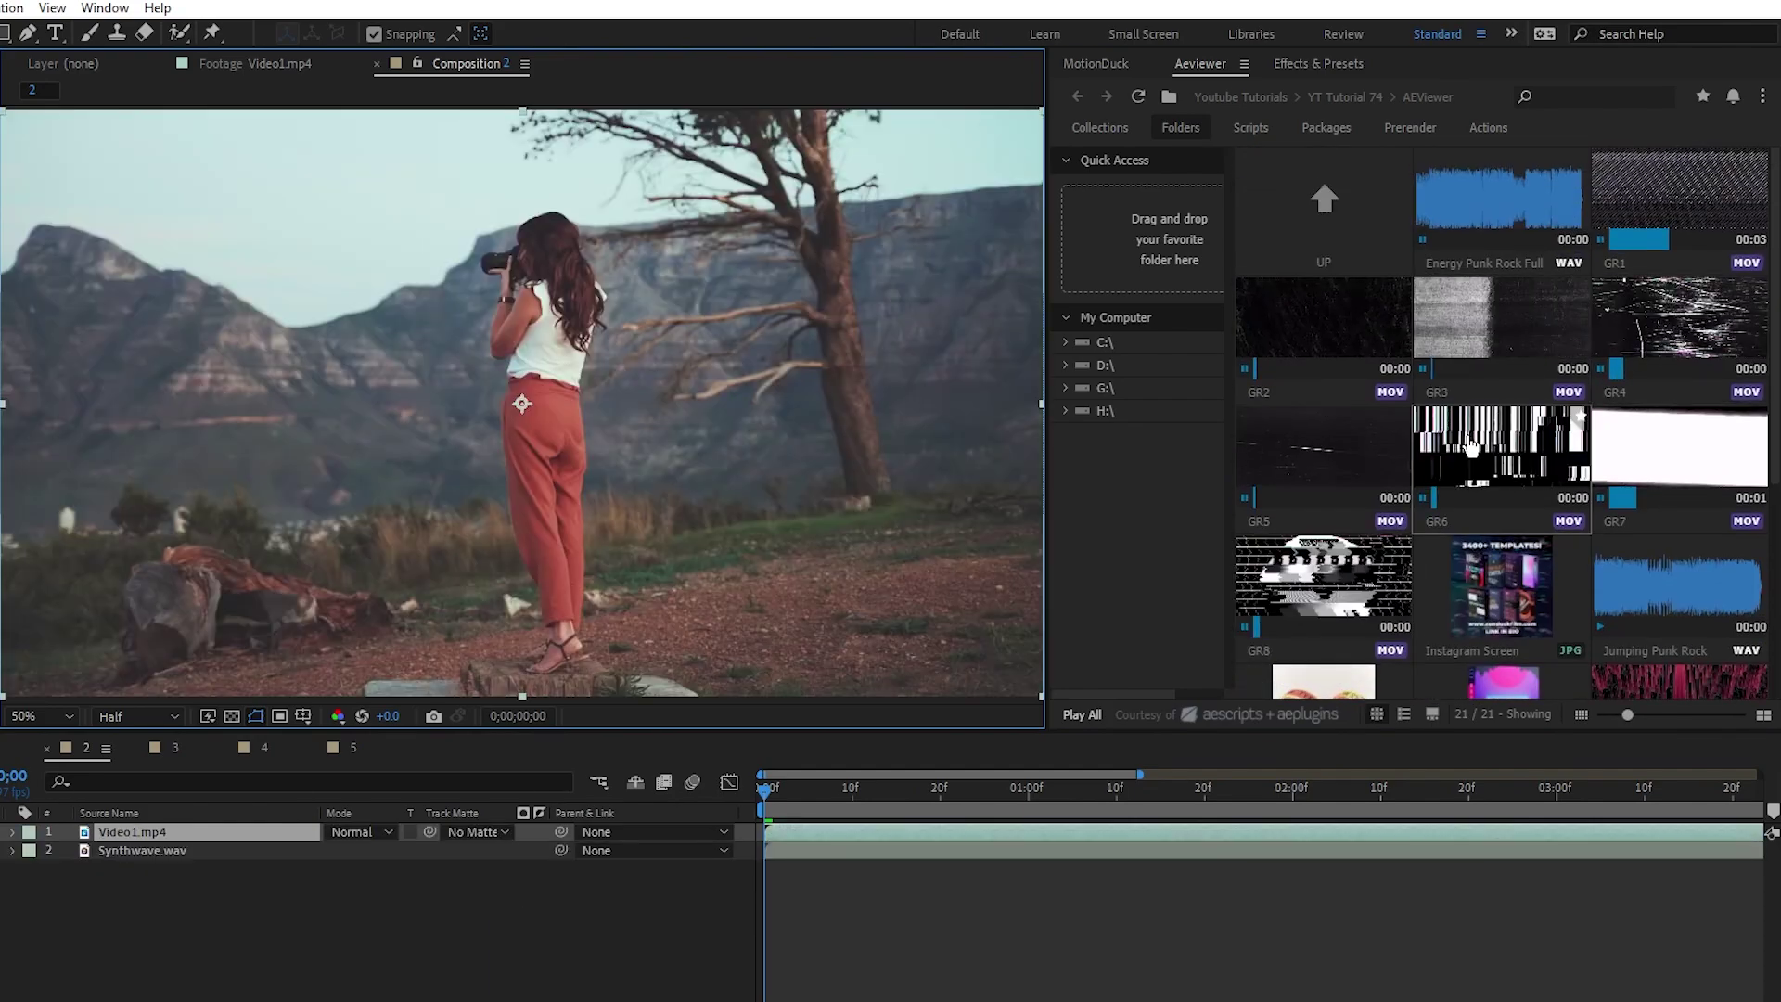
pyautogui.doubleClick(1281, 467)
pyautogui.click(353, 832)
pyautogui.click(463, 471)
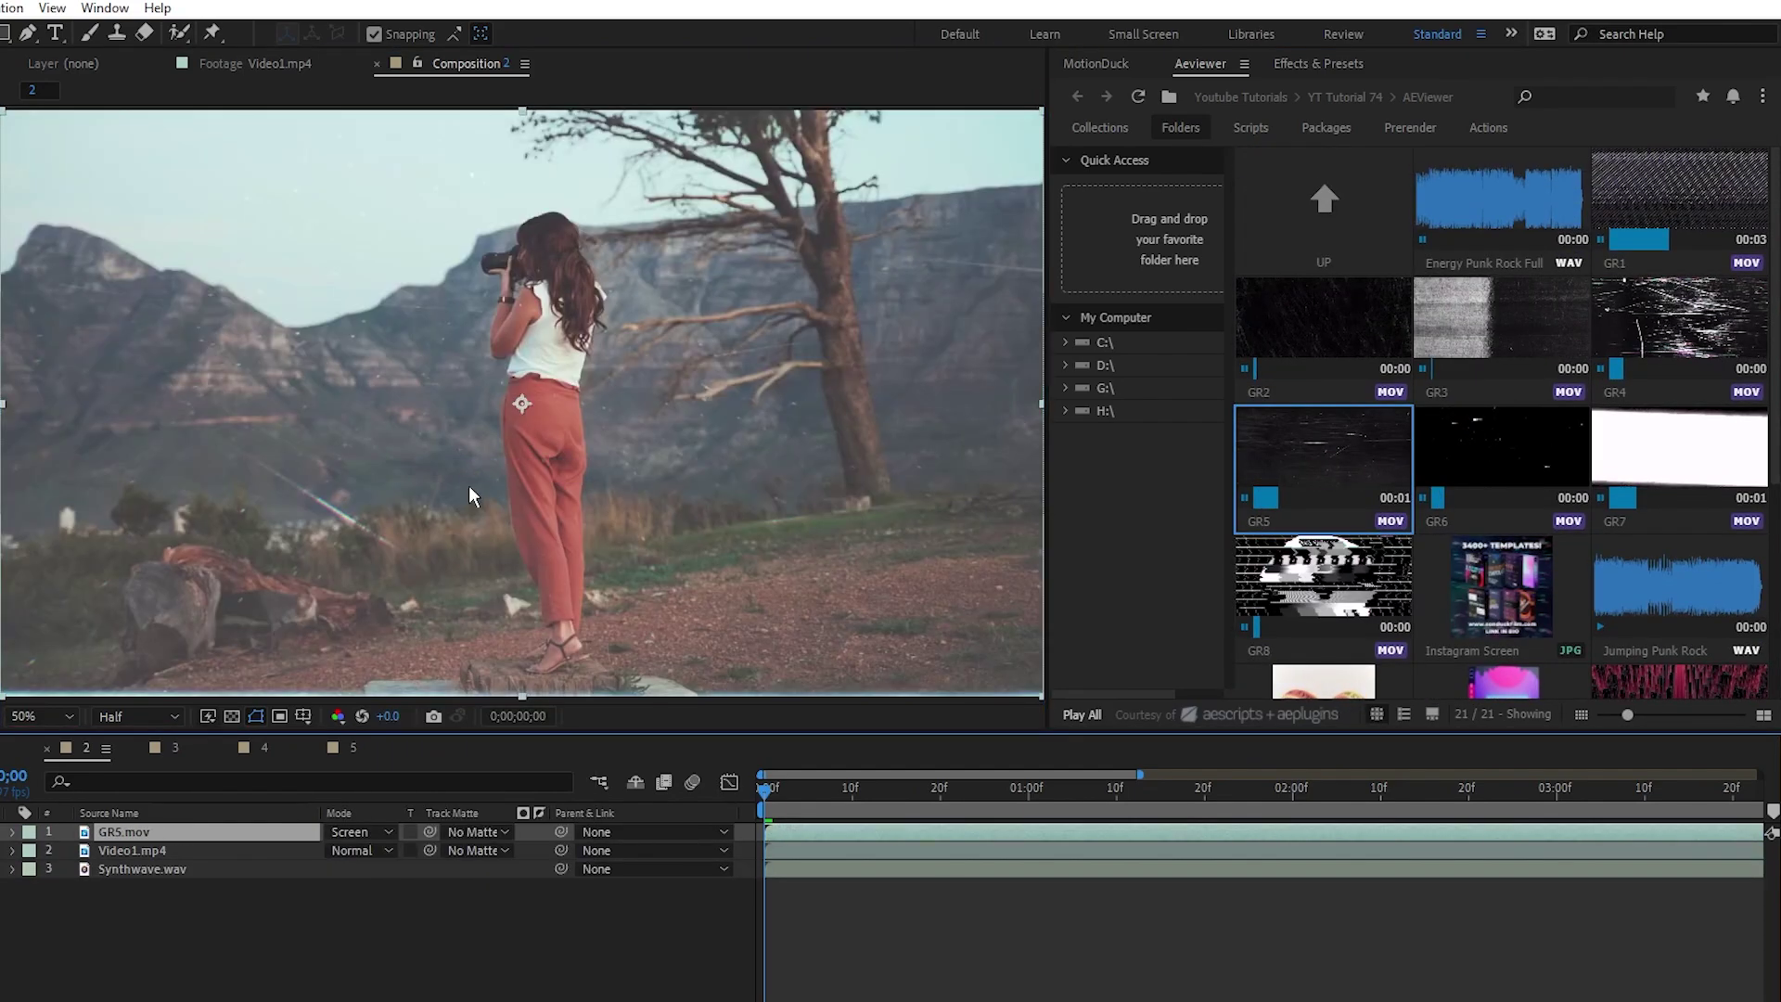
pyautogui.click(186, 869)
pyautogui.click(245, 915)
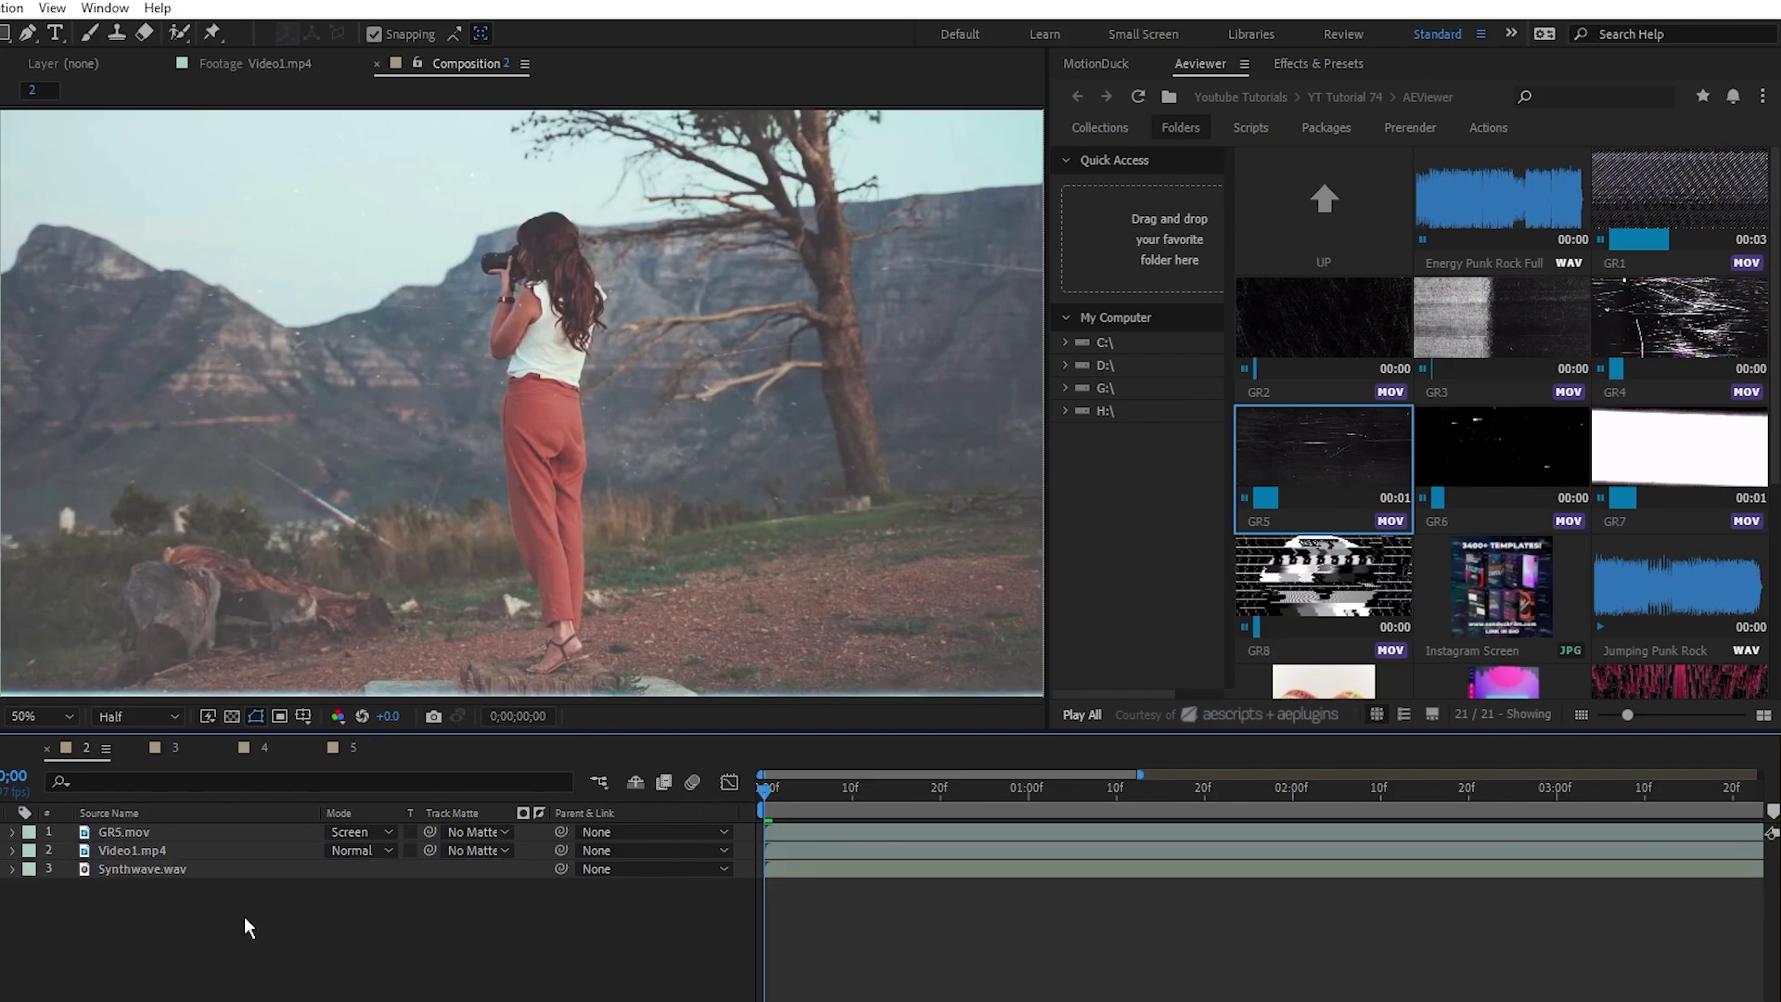
pyautogui.press('space')
# Pin the AEviewer folder to Quick Access and browse its scripts section.
pyautogui.click(1324, 199)
pyautogui.moveTo(1422, 247); pyautogui.dragTo(1177, 191)
pyautogui.click(1104, 186)
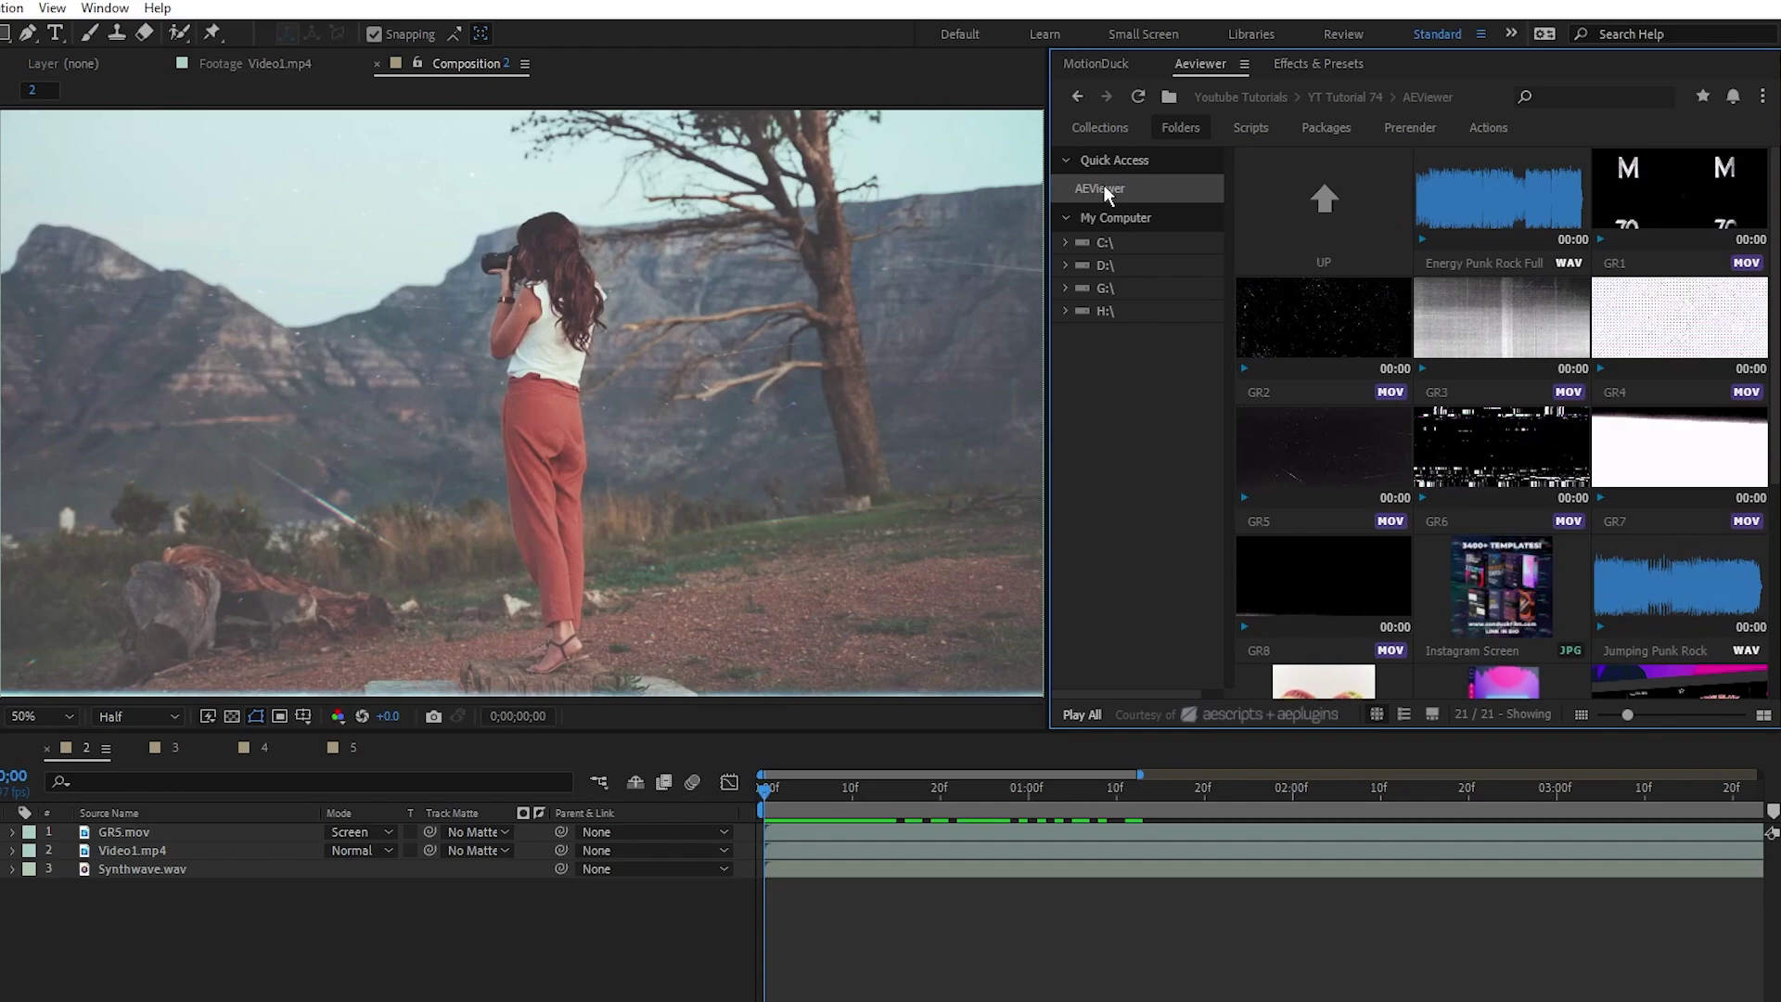
pyautogui.click(1264, 127)
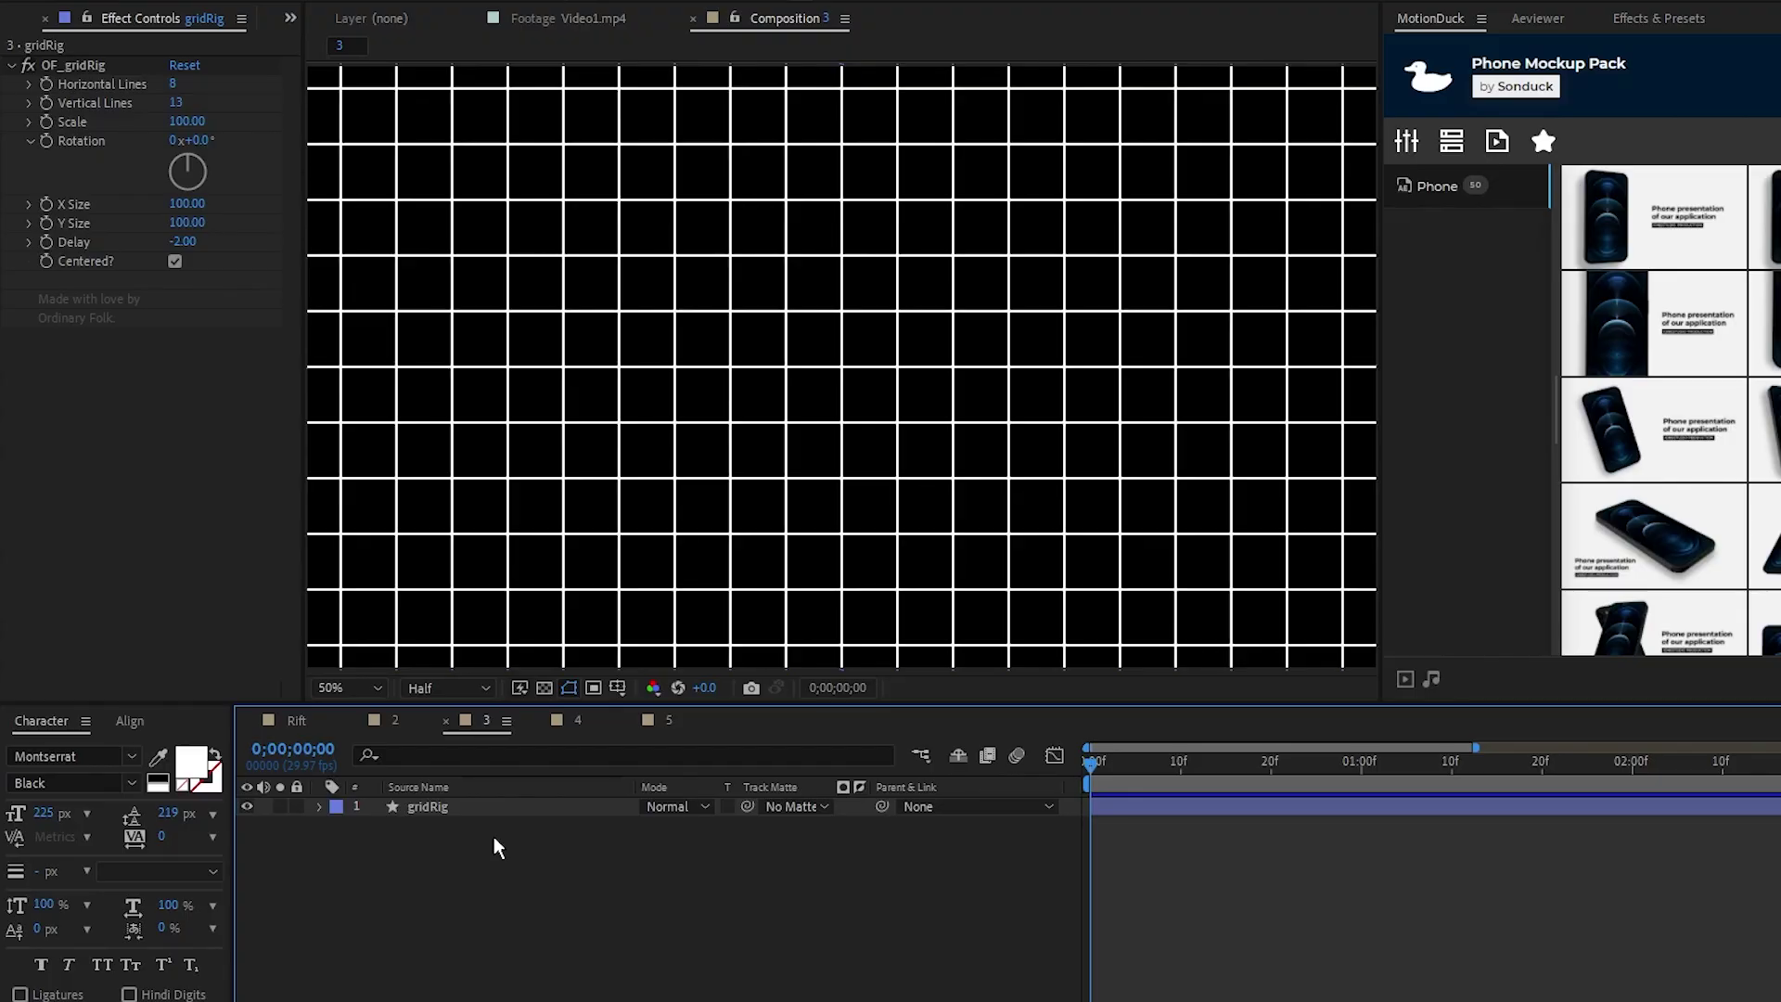
# Select the gridRig layer and set OF_gridRig's Horizontal Lines to 15 in Effect Controls.
pyautogui.click(459, 809)
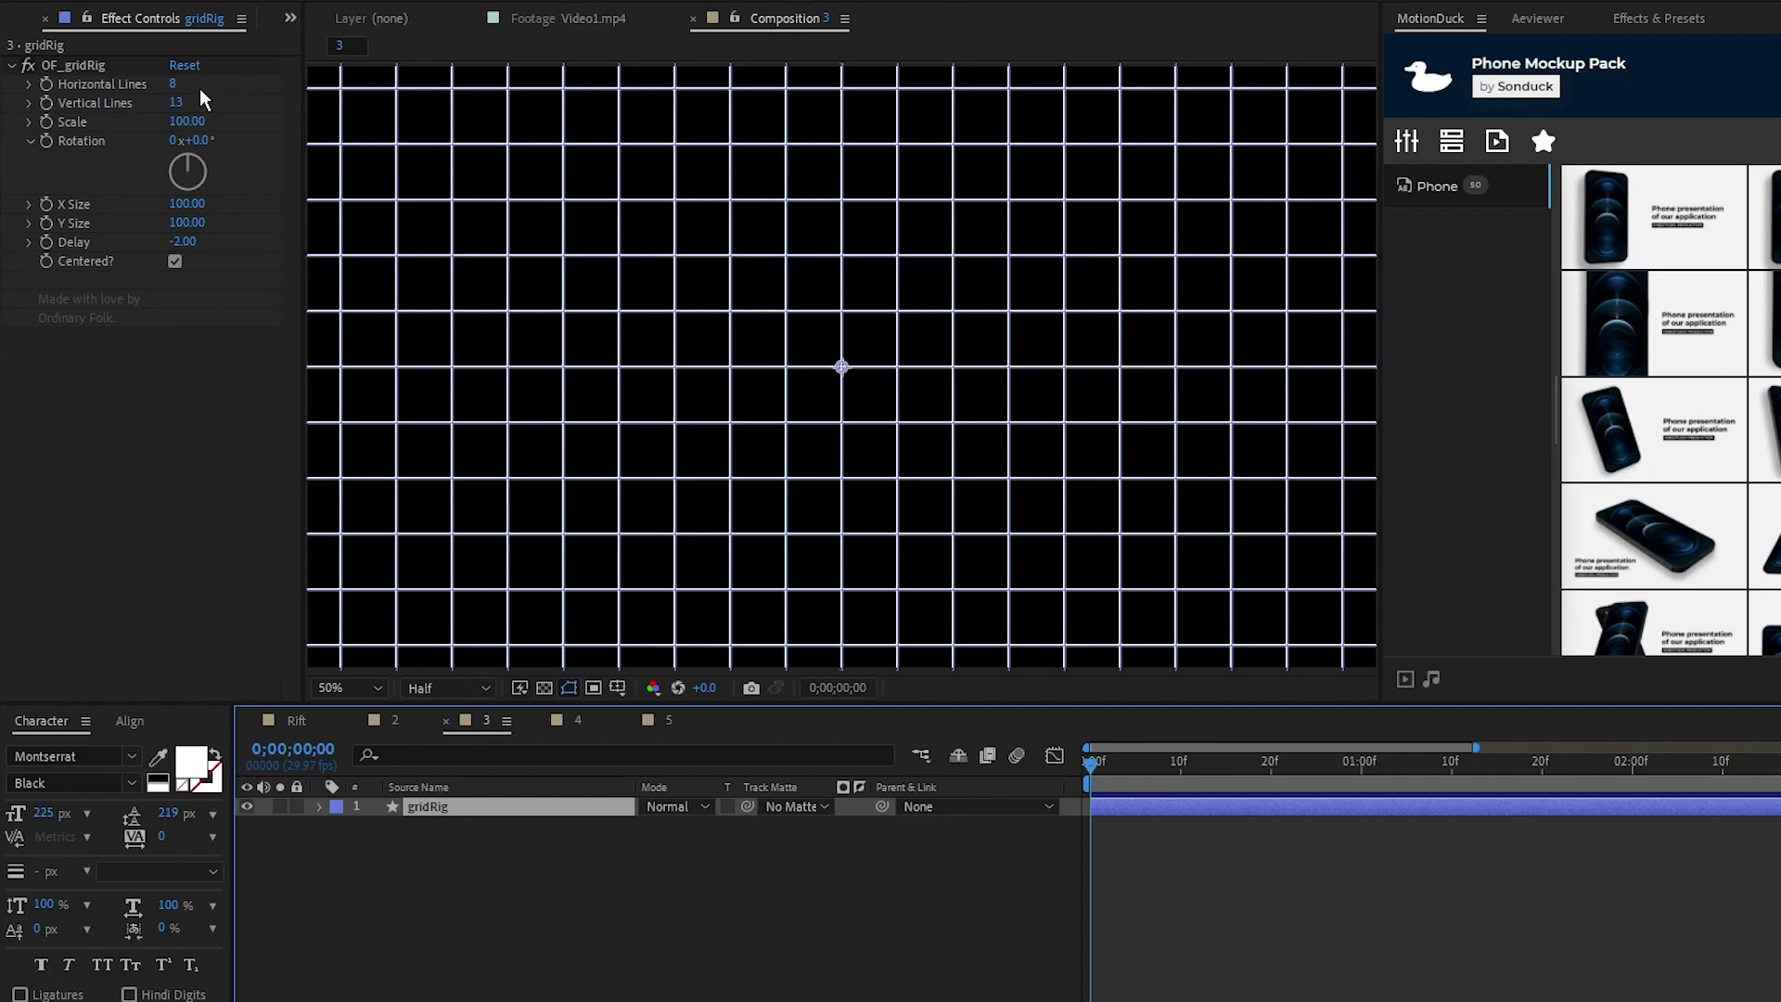
pyautogui.click(172, 83)
pyautogui.write('15')
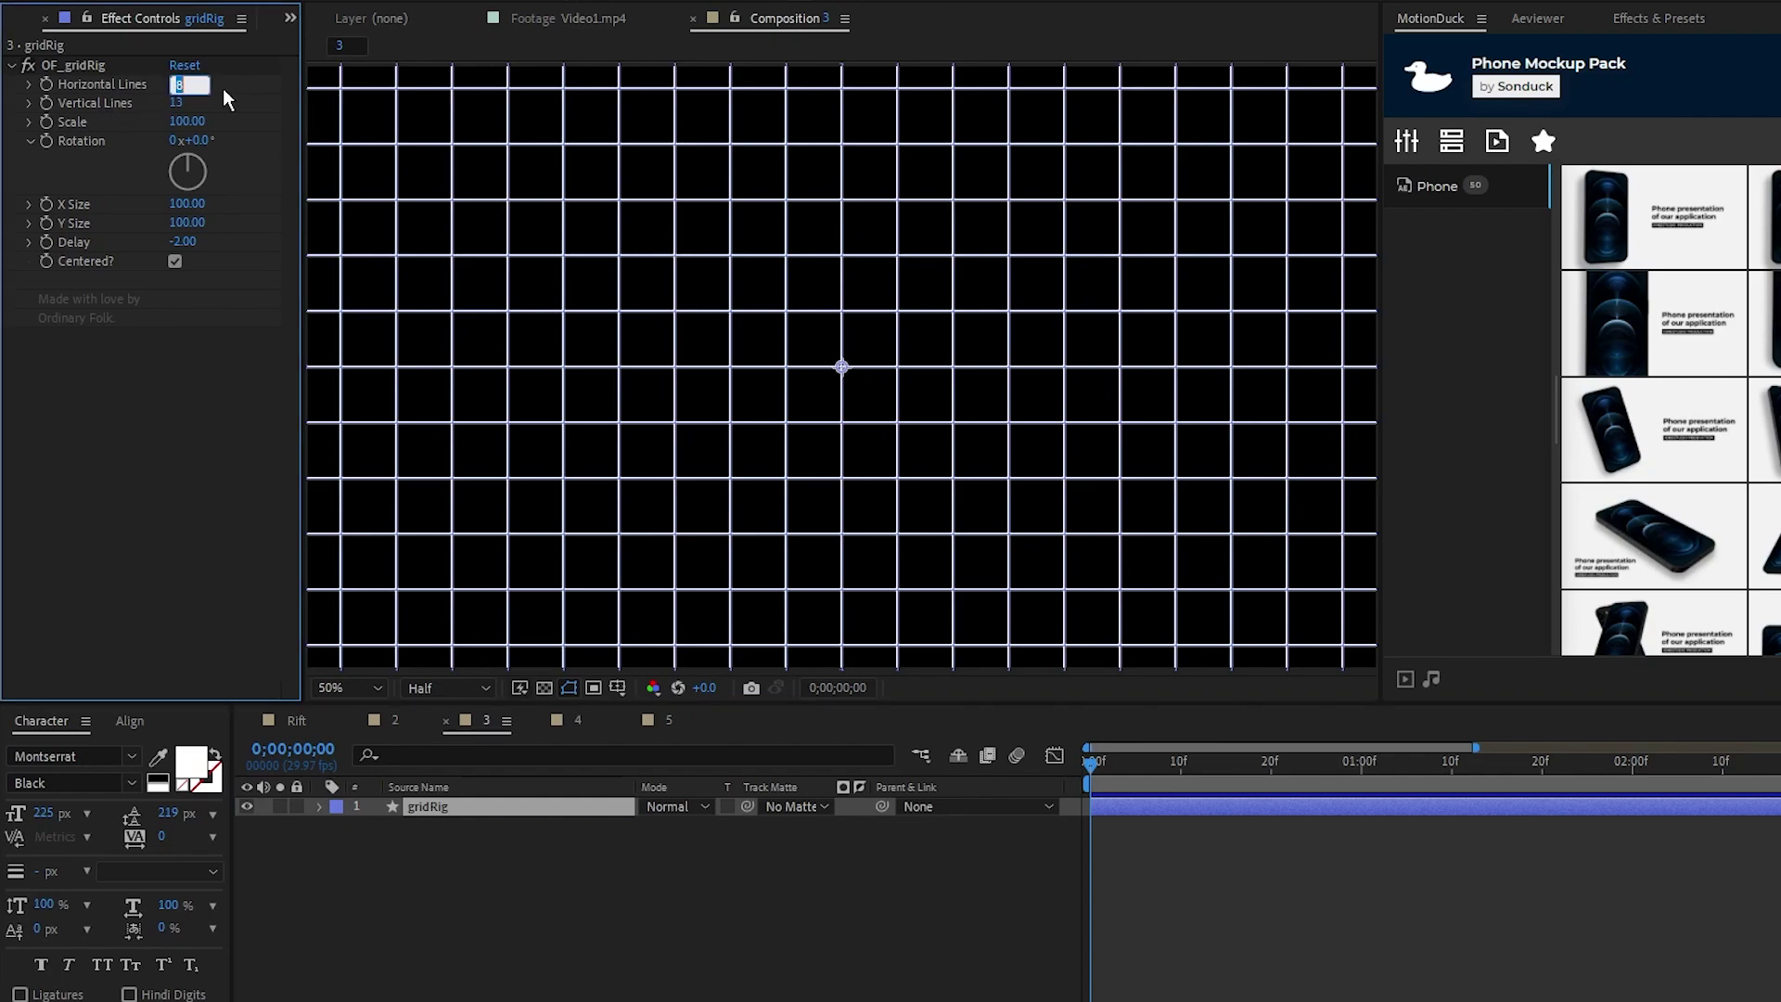
pyautogui.press('Return')
pyautogui.scroll(-2, 807, 365)
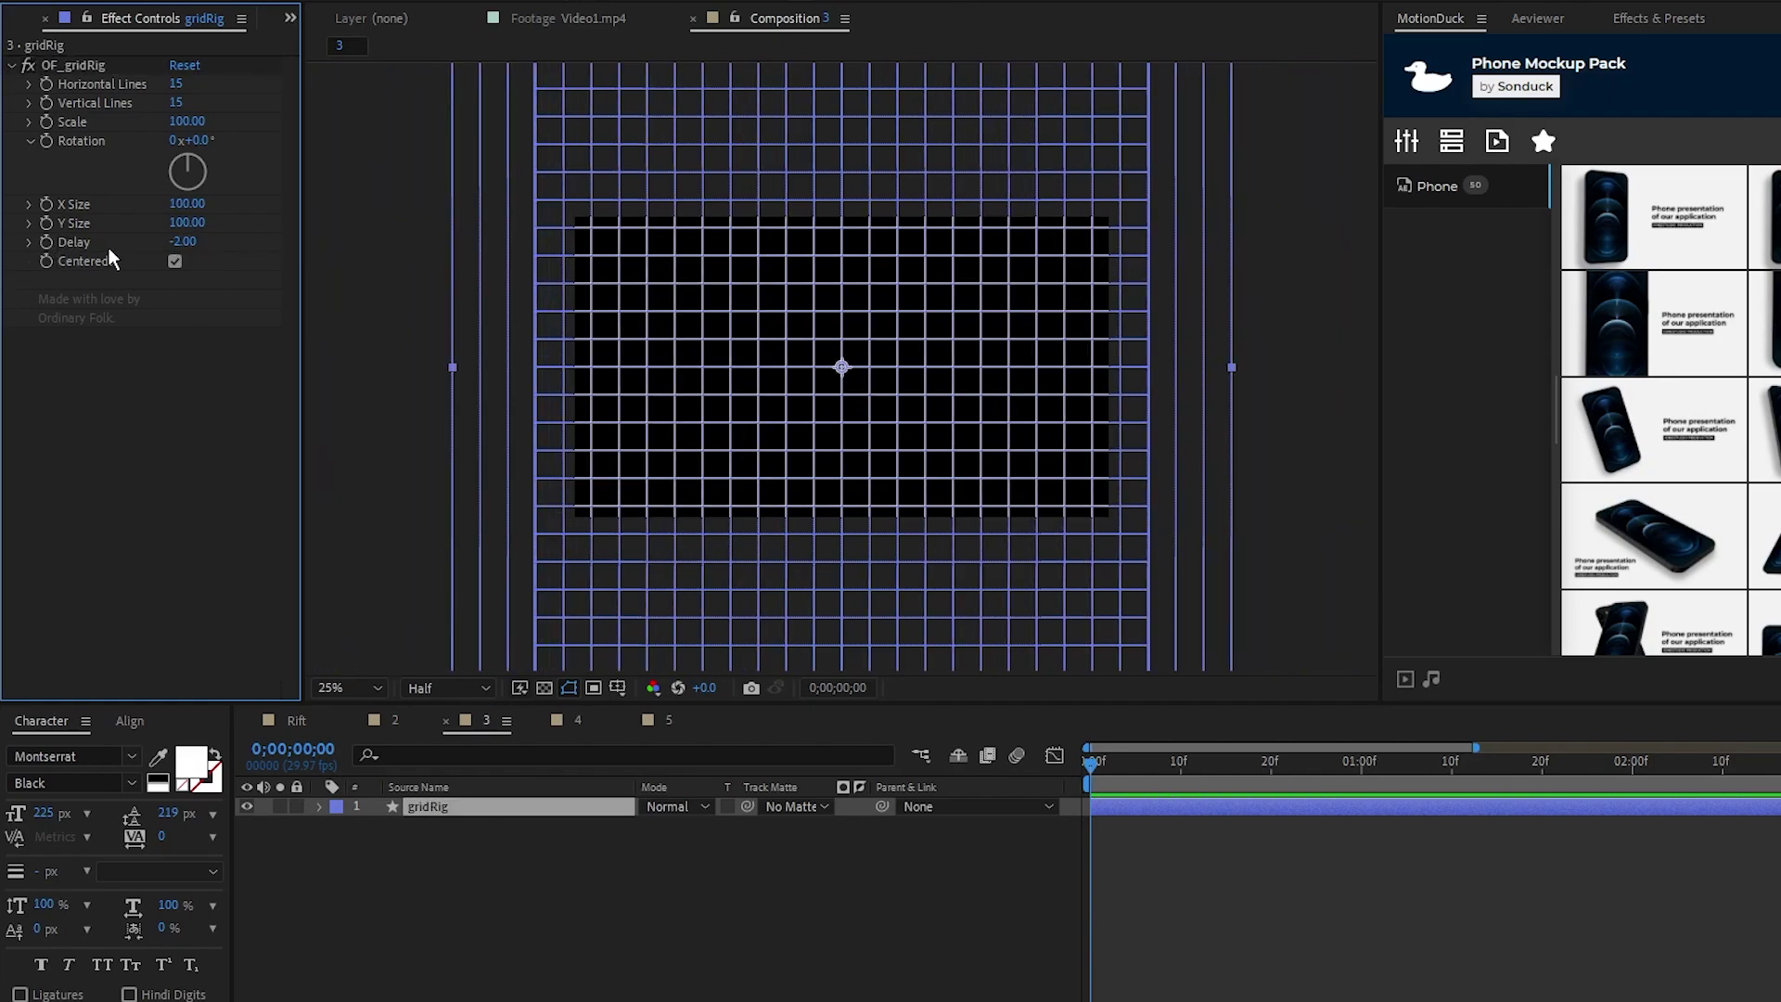
# Keyframe the grid's X and Y Size at 1200 at the start.
pyautogui.click(174, 262)
pyautogui.click(175, 261)
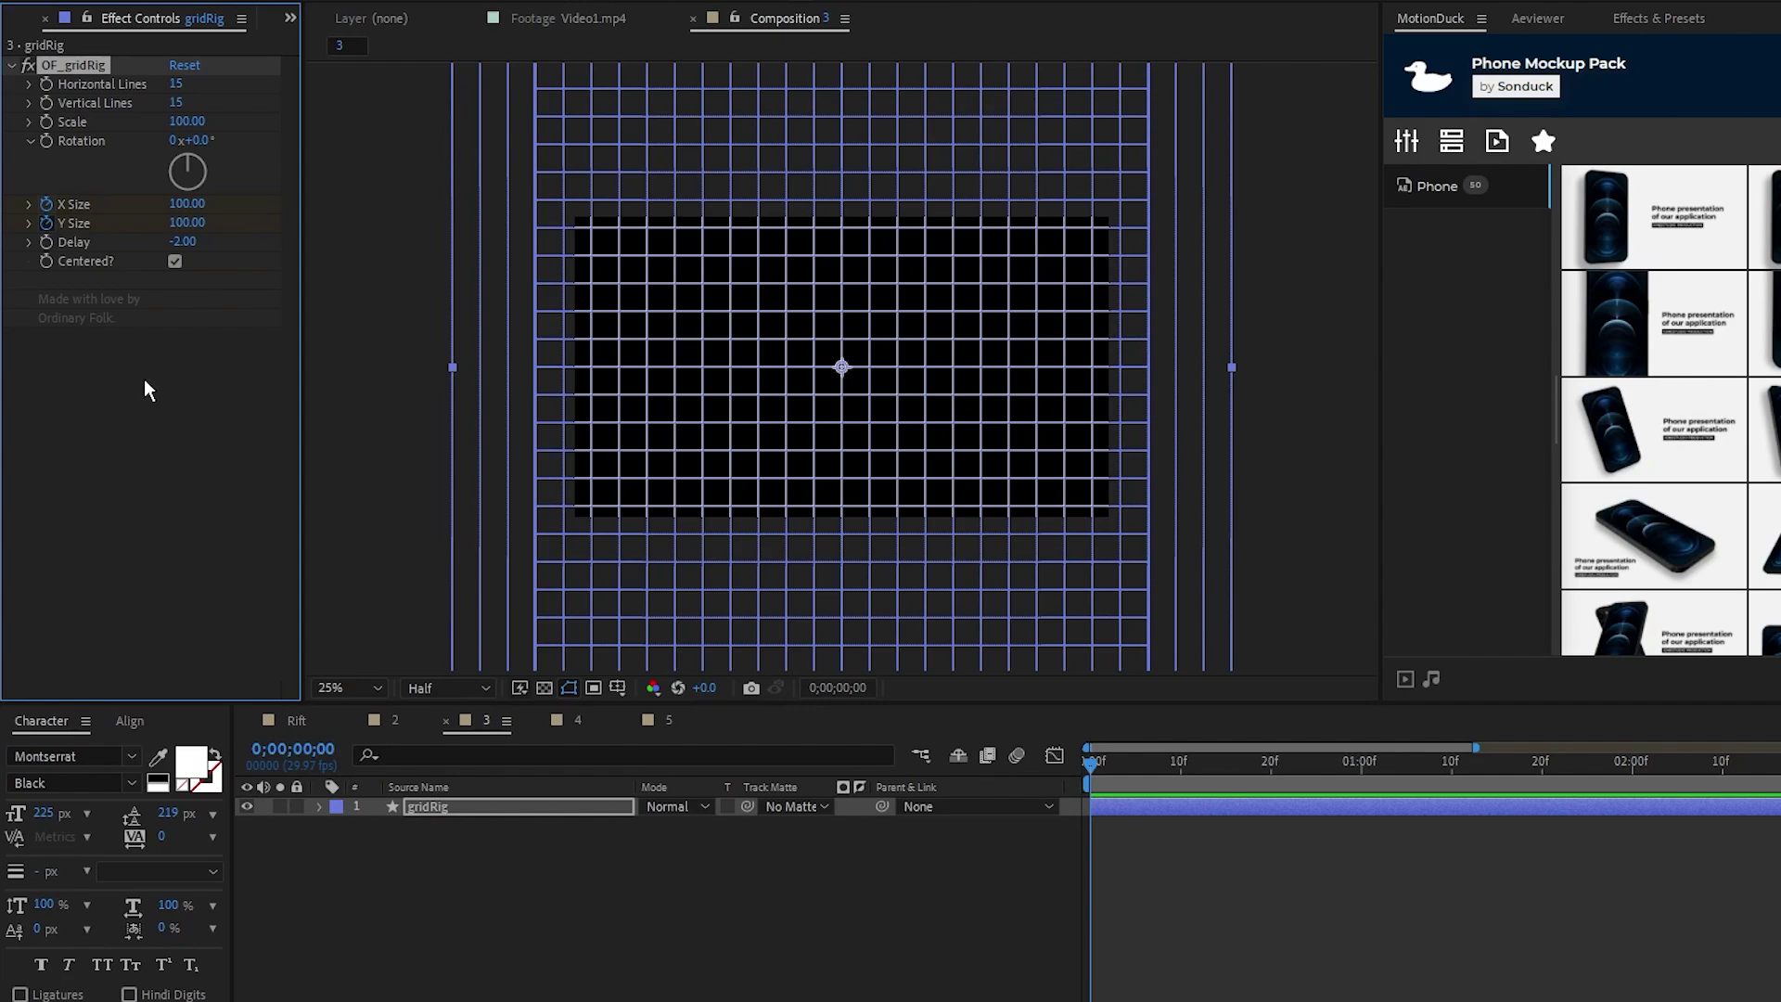
pyautogui.scroll(2, 1391, 881)
pyautogui.click(180, 212)
pyautogui.write('1200')
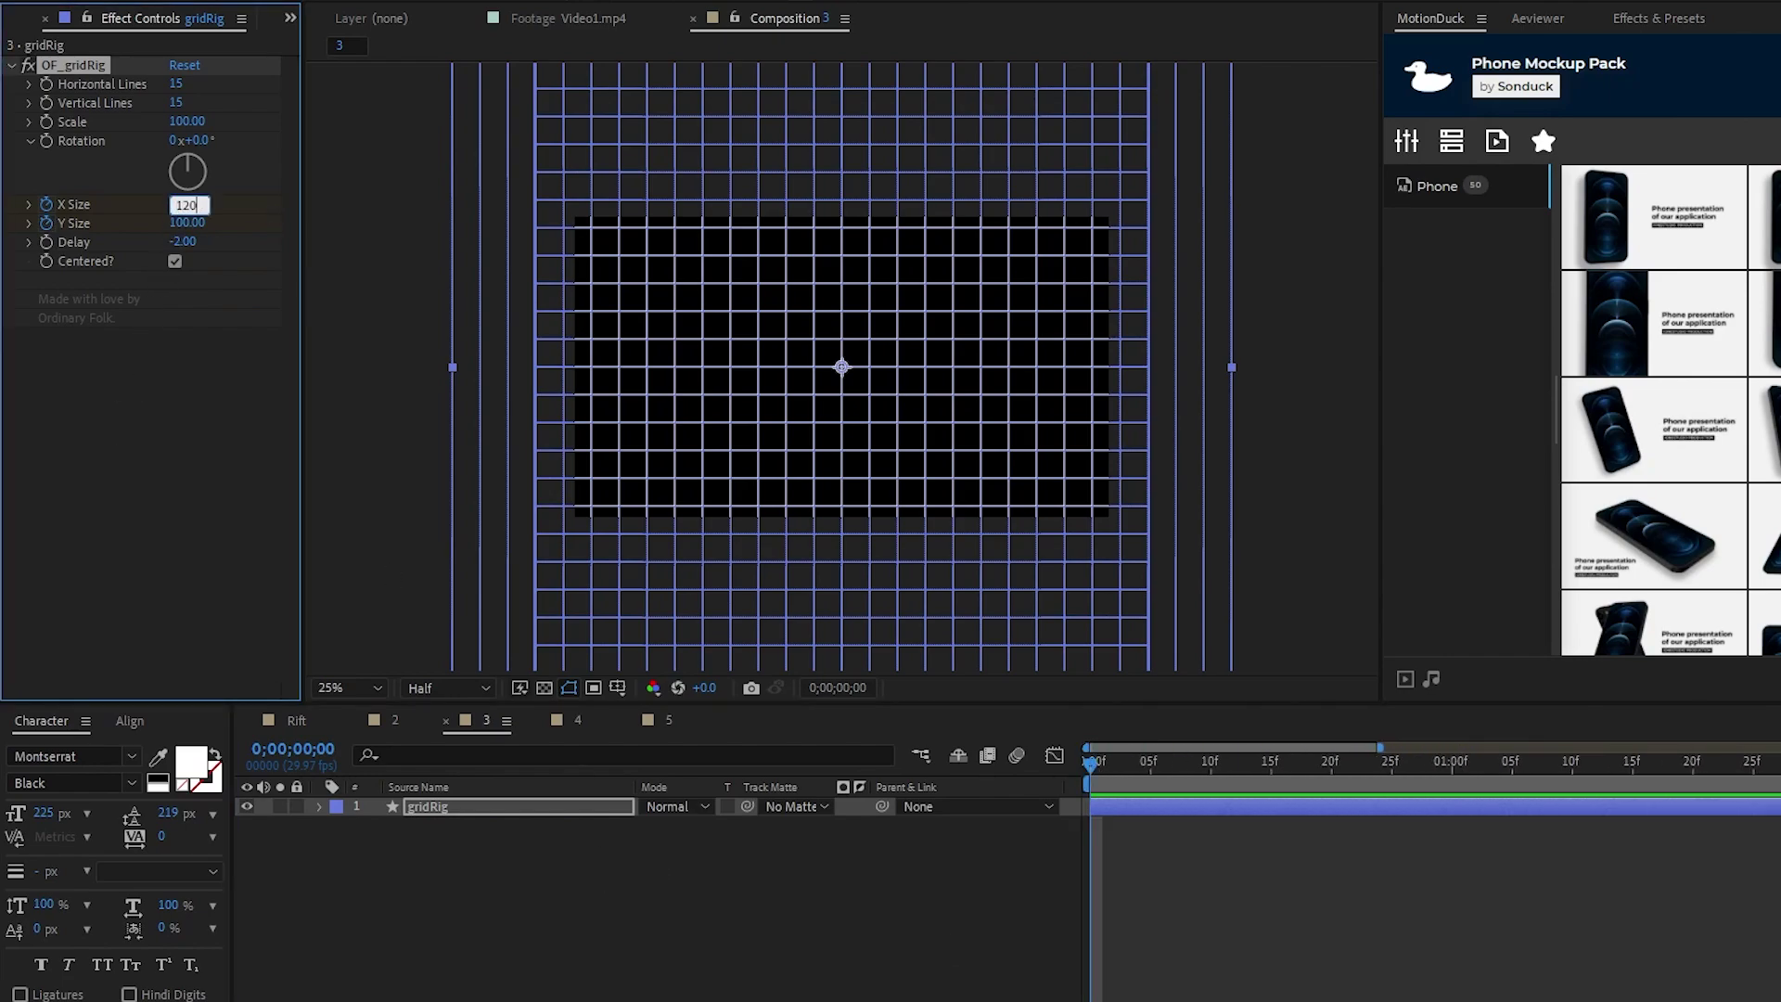
pyautogui.press('Tab')
pyautogui.write('1200')
pyautogui.press('Return')
# At 2 seconds, set X and Y Size keyframes to 100.
pyautogui.click(1765, 796)
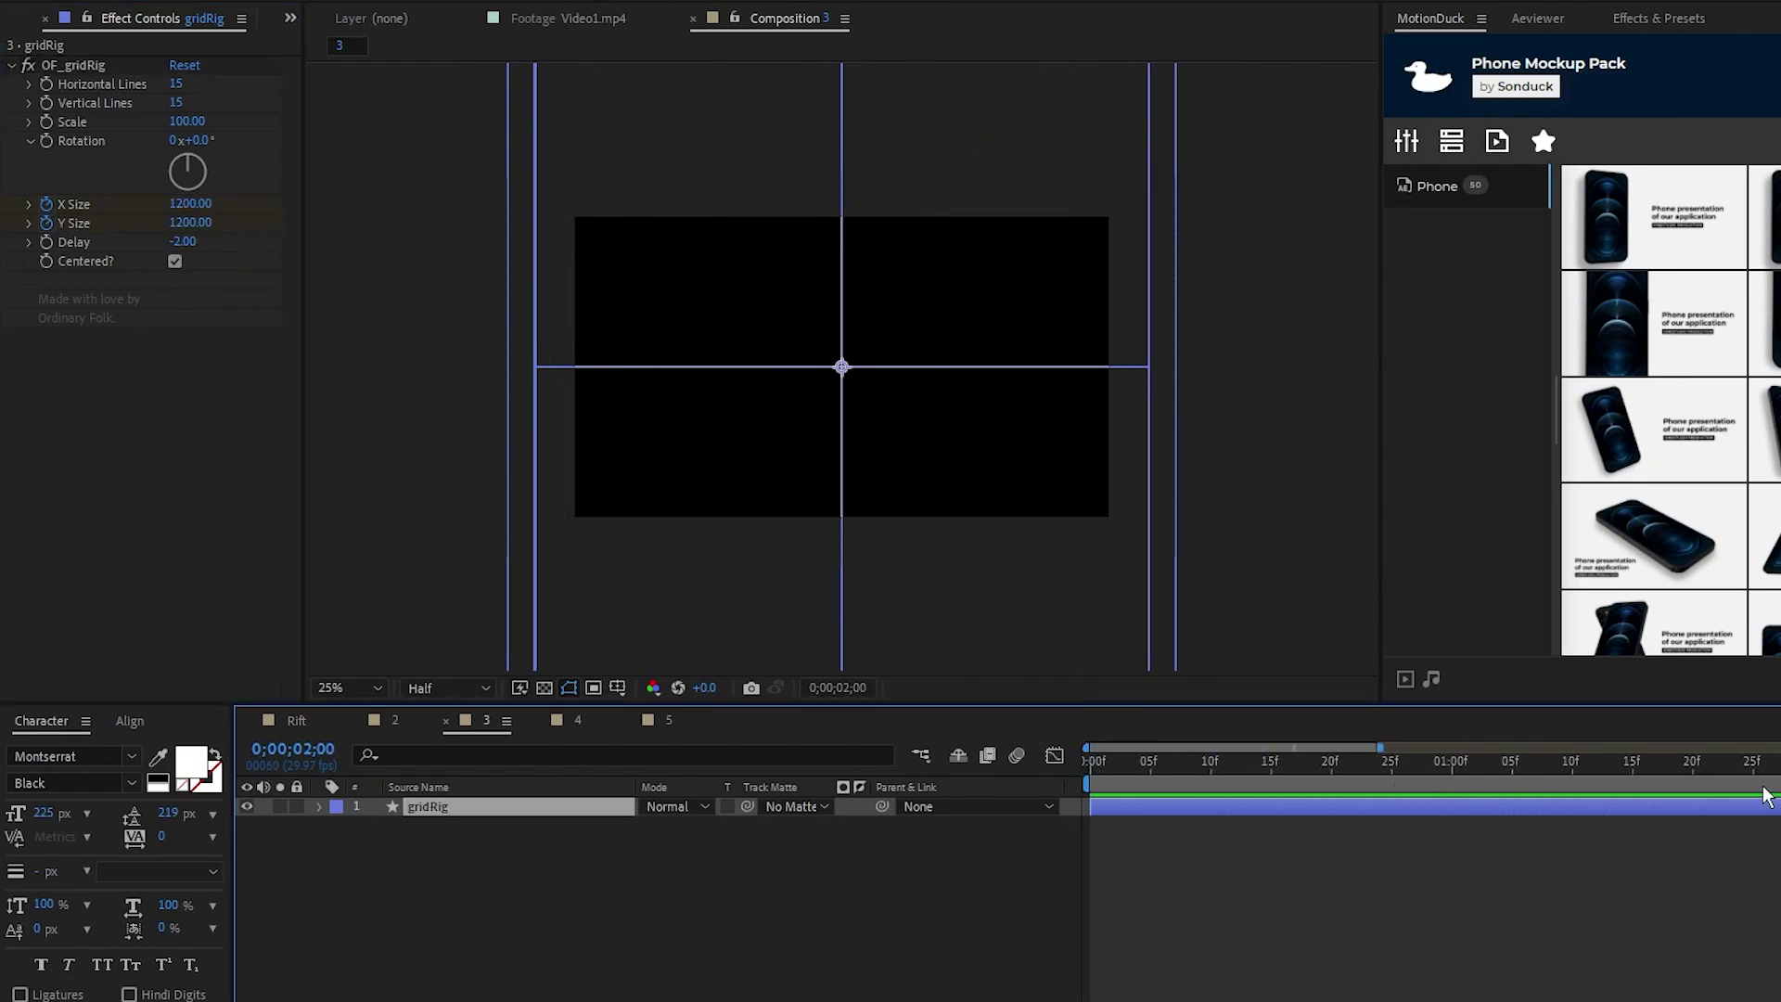
pyautogui.click(190, 206)
pyautogui.write('100')
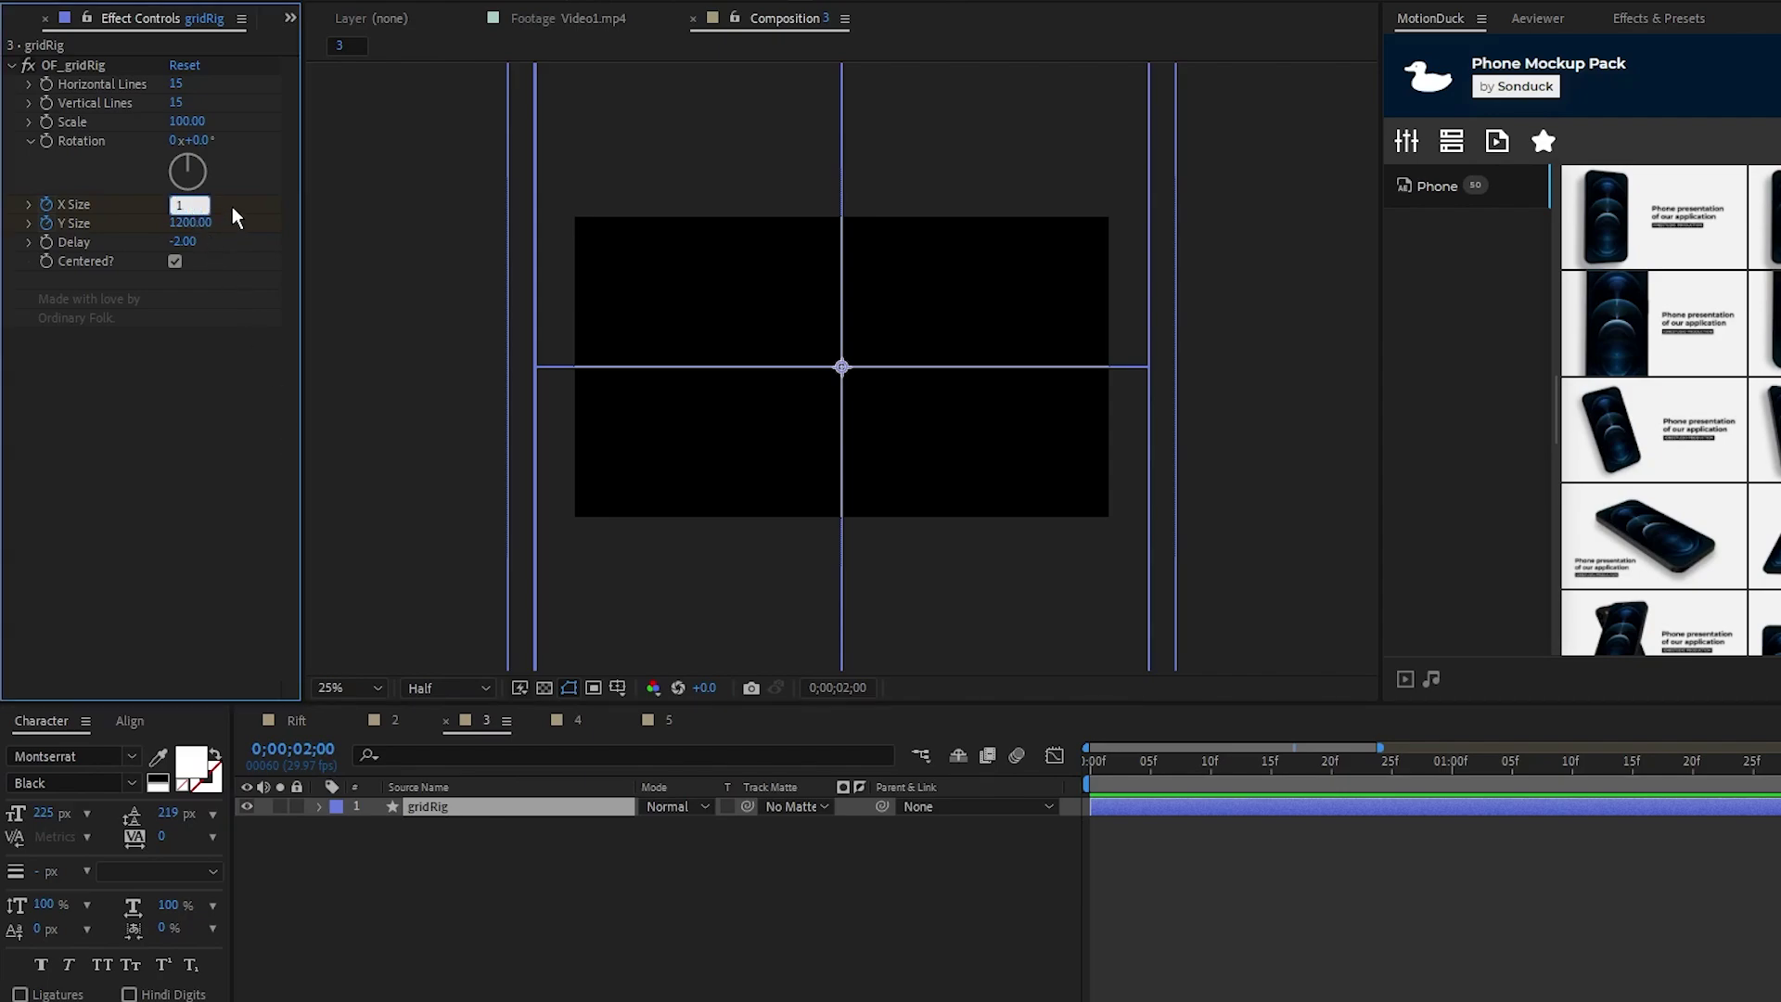
pyautogui.press('Tab')
pyautogui.write('100')
pyautogui.press('Return')
# Ease the size keyframes in and out and preview the grid animation.
pyautogui.press('u')
pyautogui.press(';')
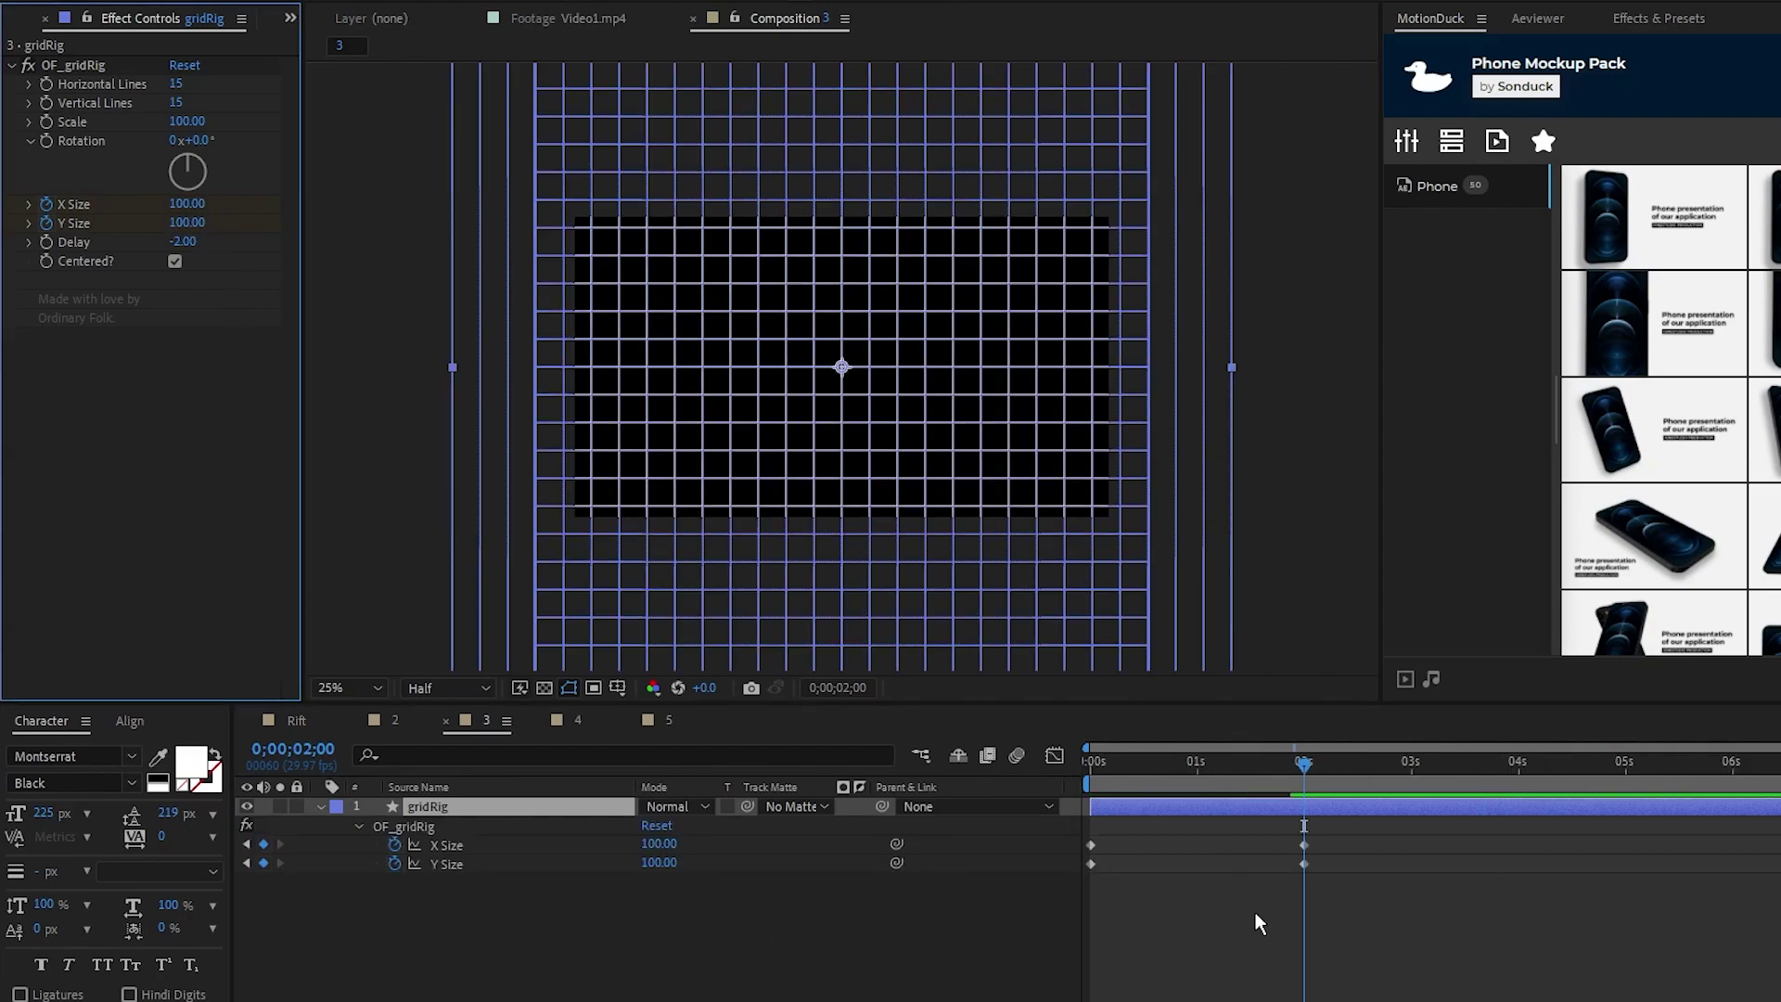
pyautogui.moveTo(1358, 932); pyautogui.dragTo(1076, 834)
pyautogui.click(1055, 754)
pyautogui.hotkey('shift', 'F3')
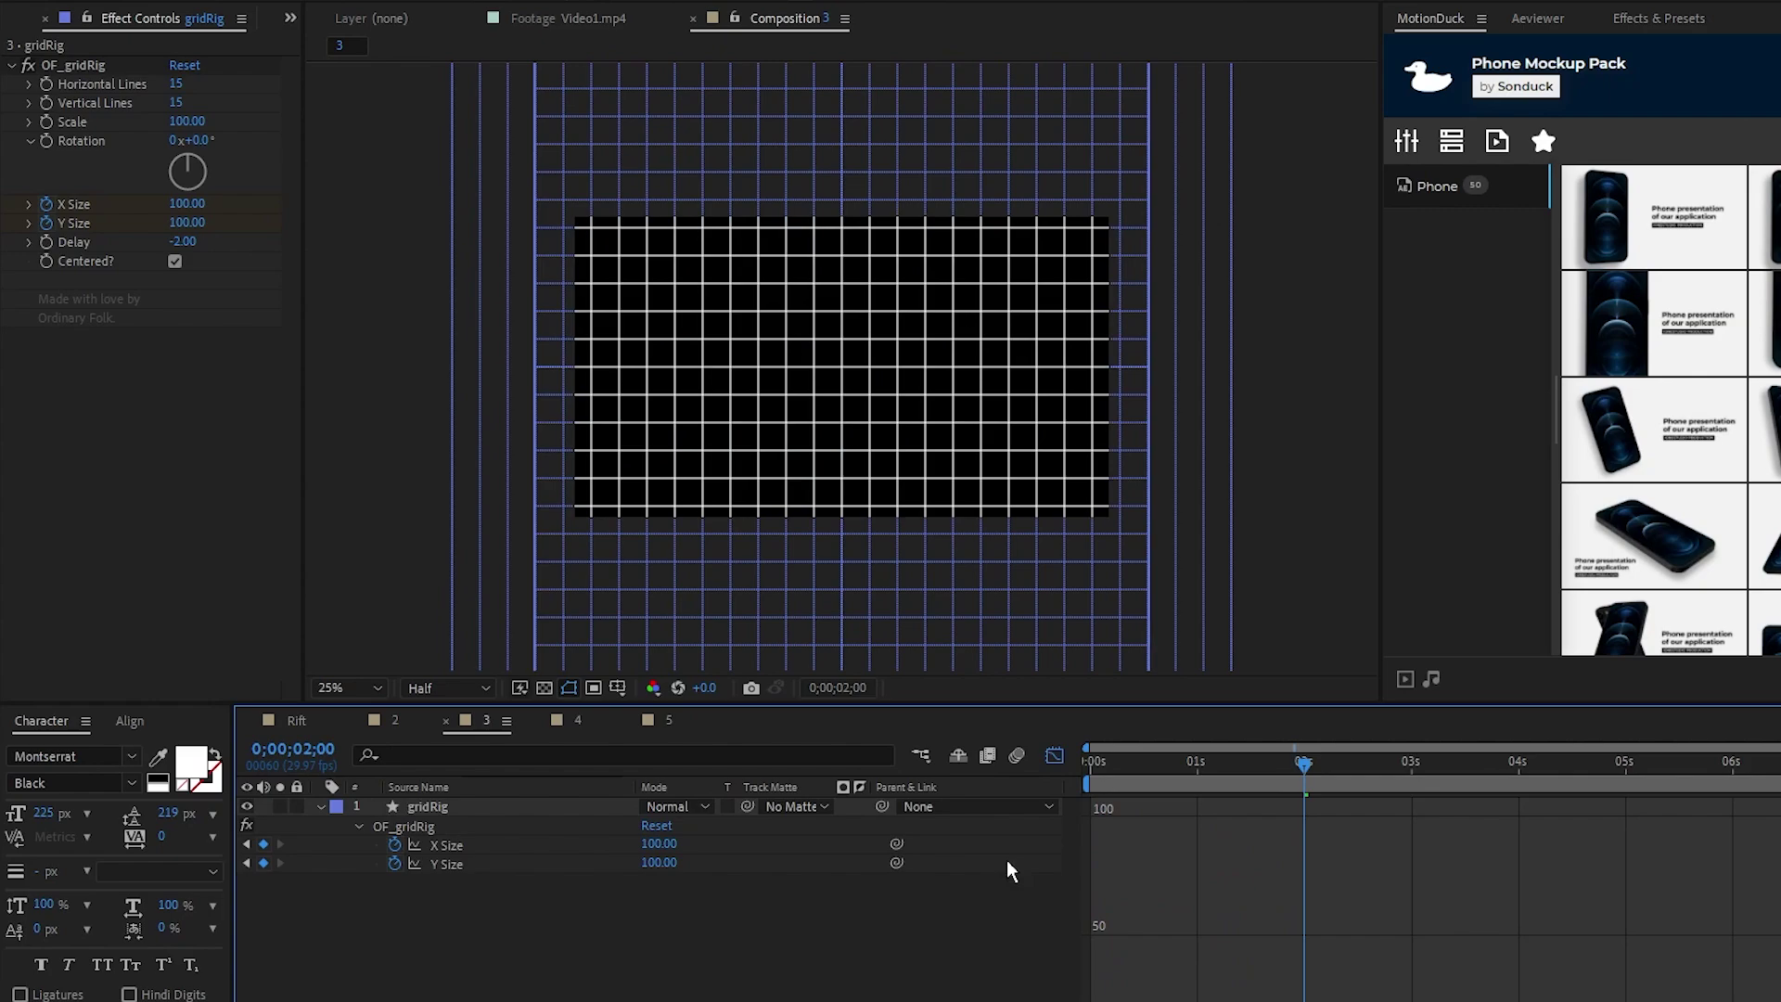
pyautogui.click(1097, 762)
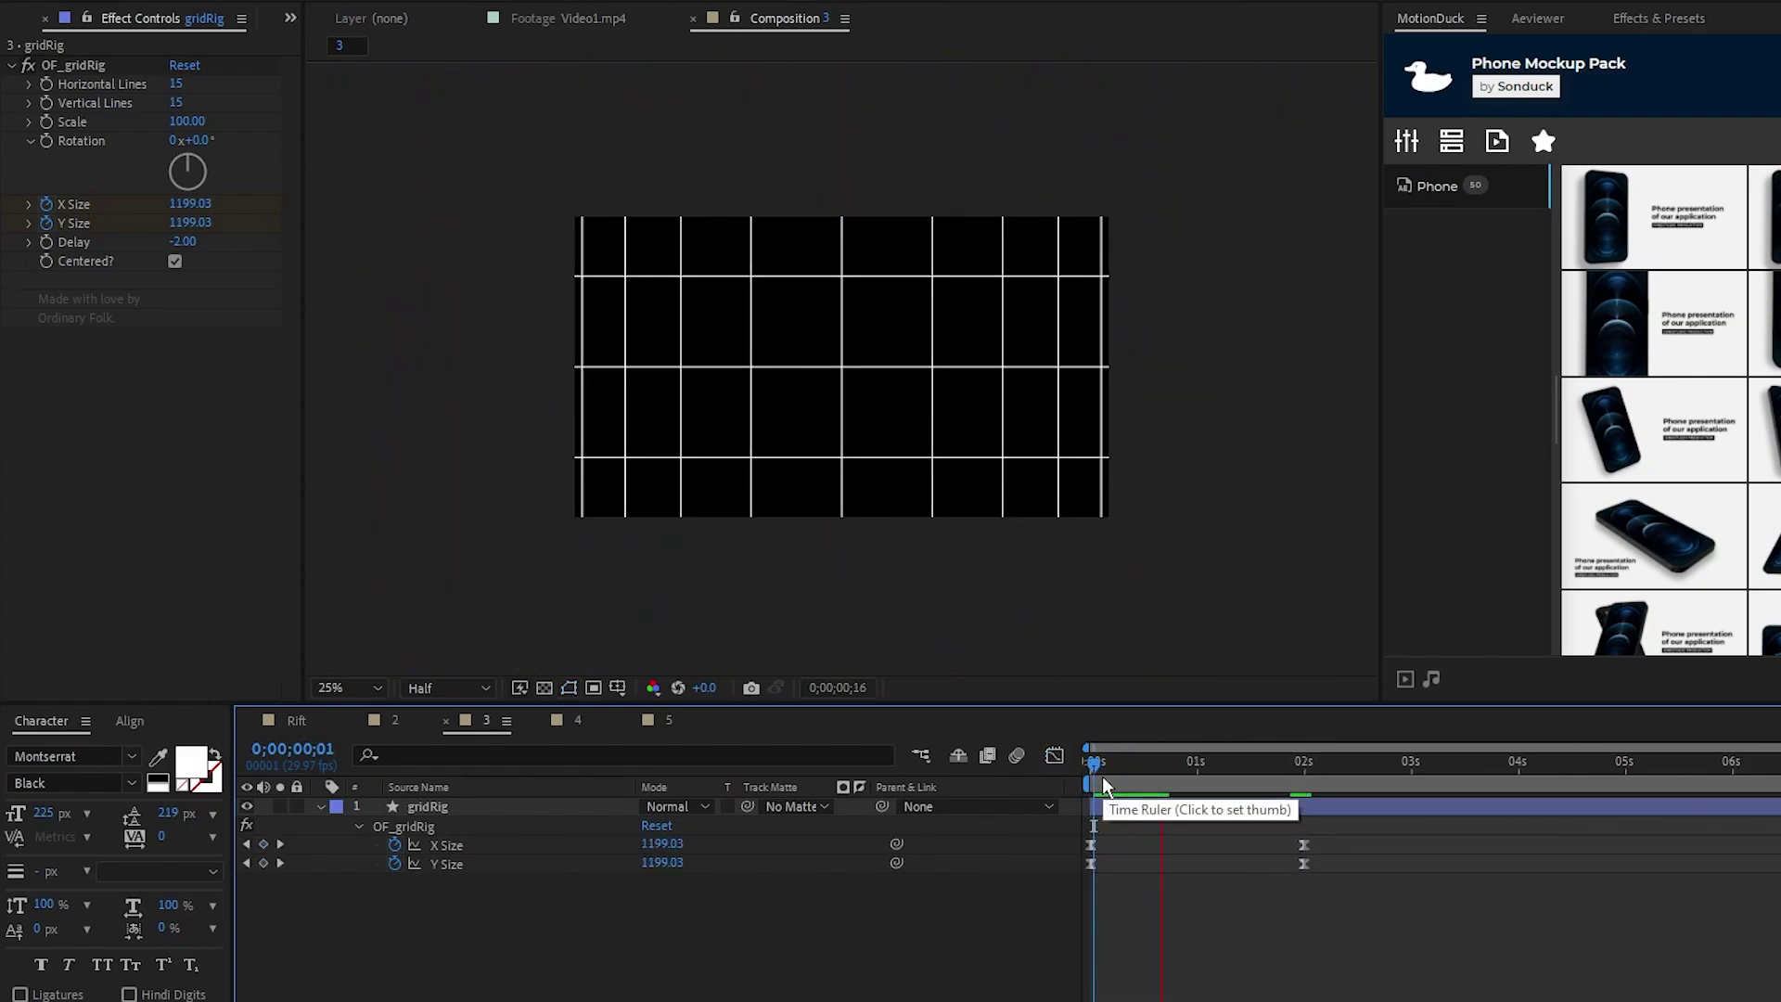
pyautogui.press('.')
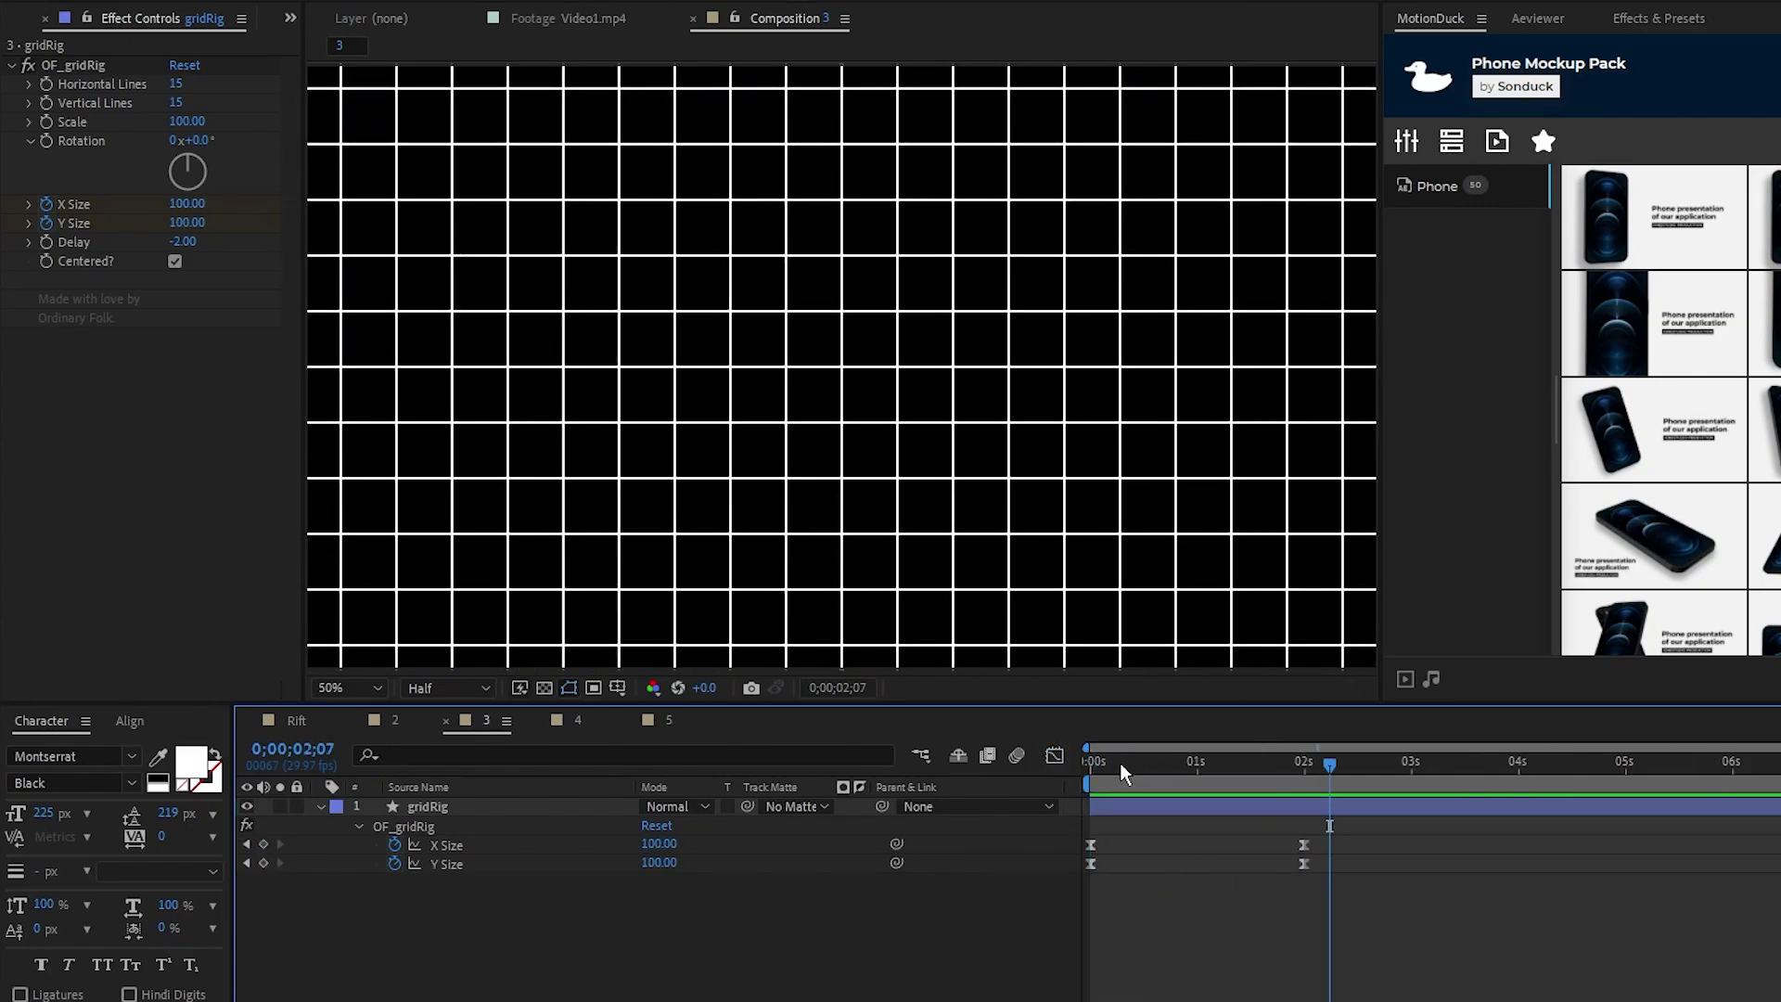
pyautogui.moveTo(1121, 763); pyautogui.dragTo(1091, 763)
# Set the grid's Delay to 10.
pyautogui.click(182, 244)
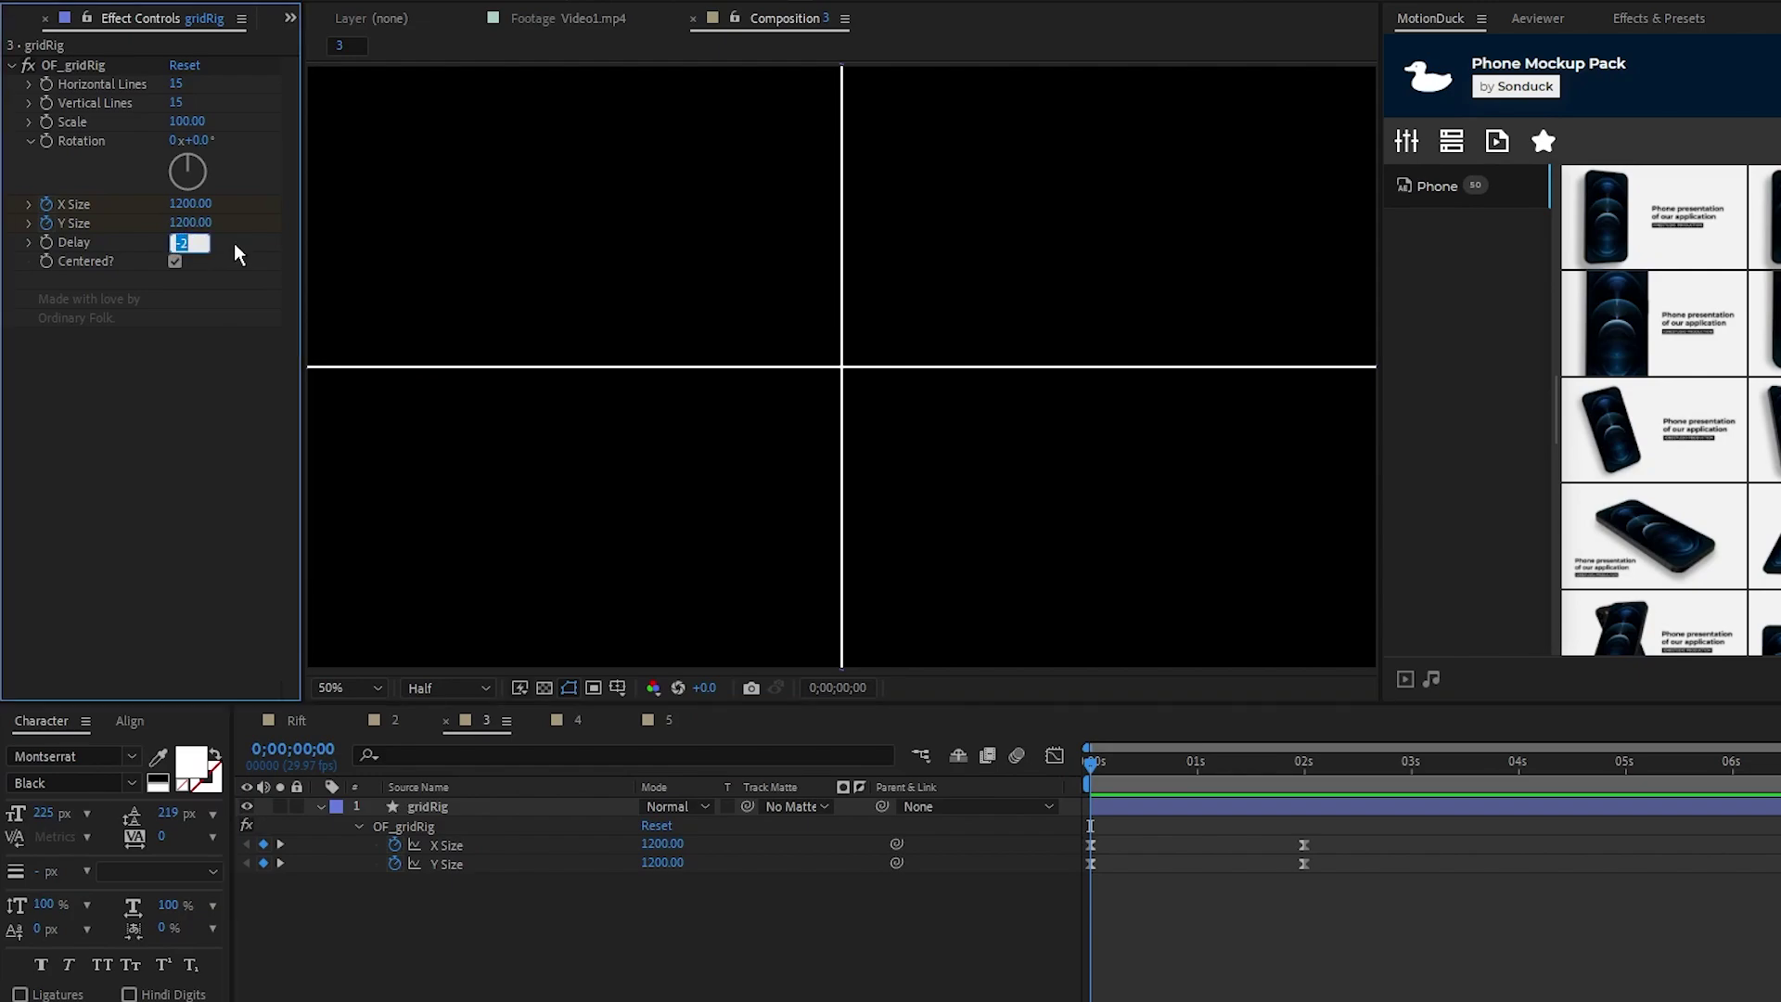
pyautogui.write('10')
pyautogui.press('Return')
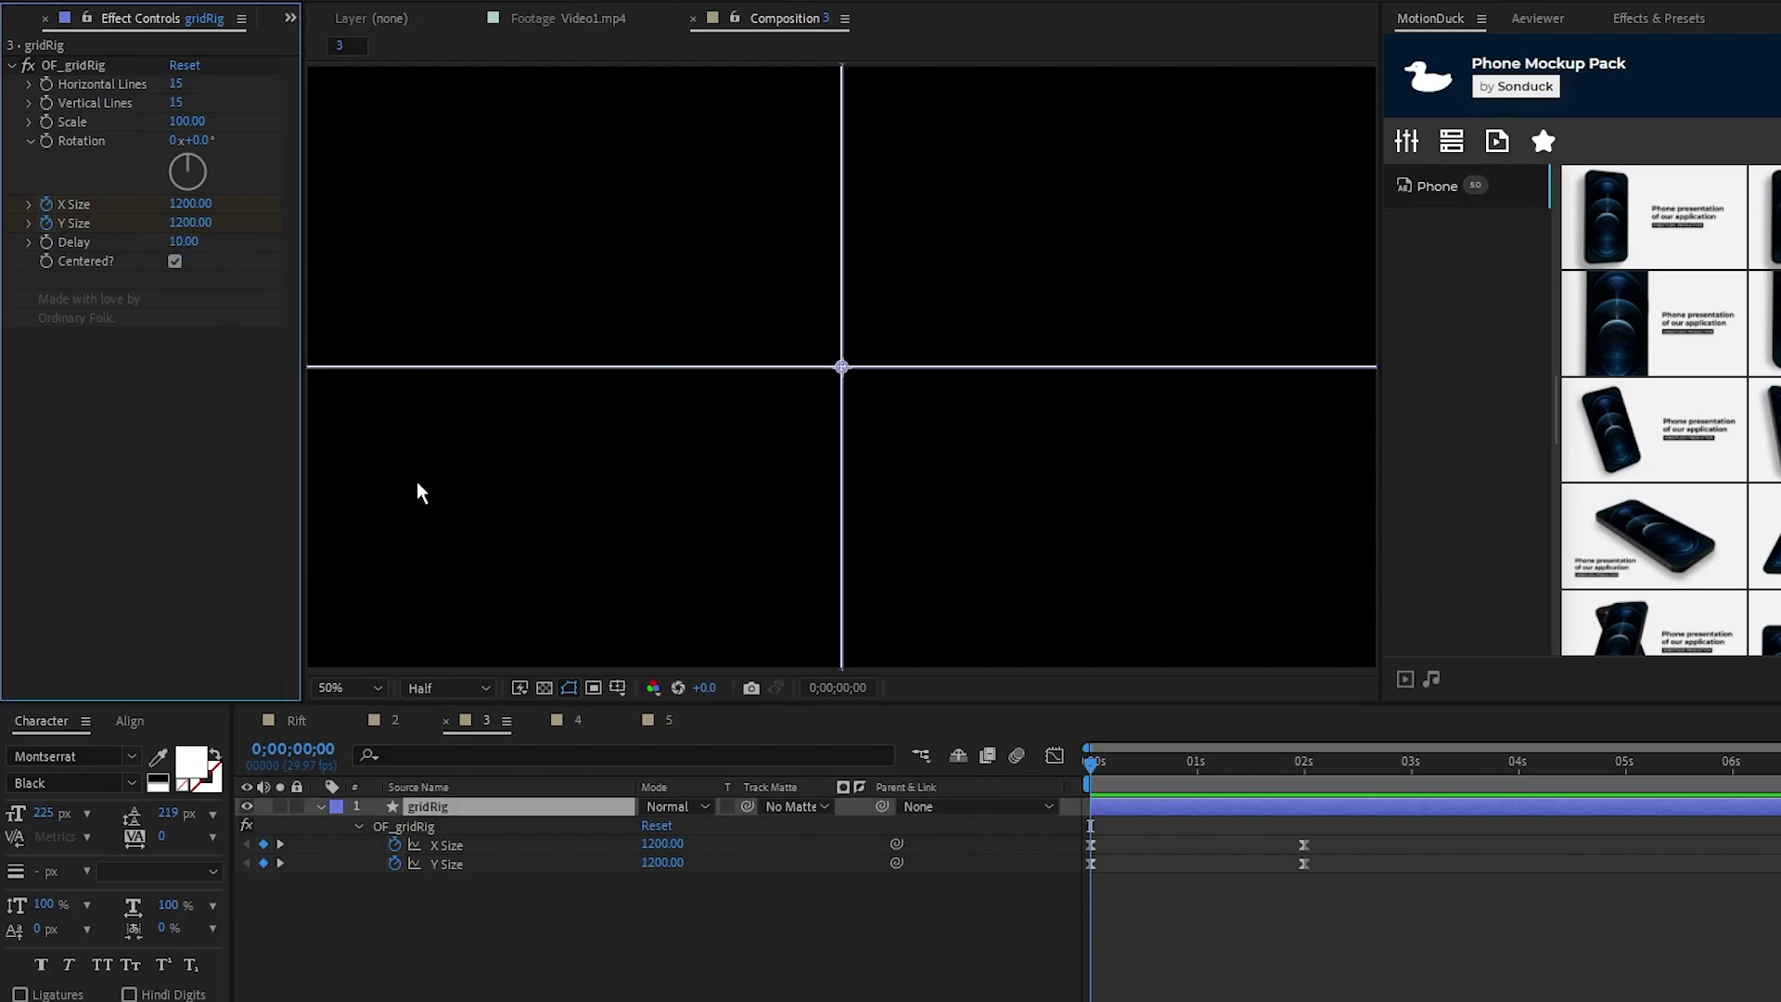
pyautogui.click(1073, 933)
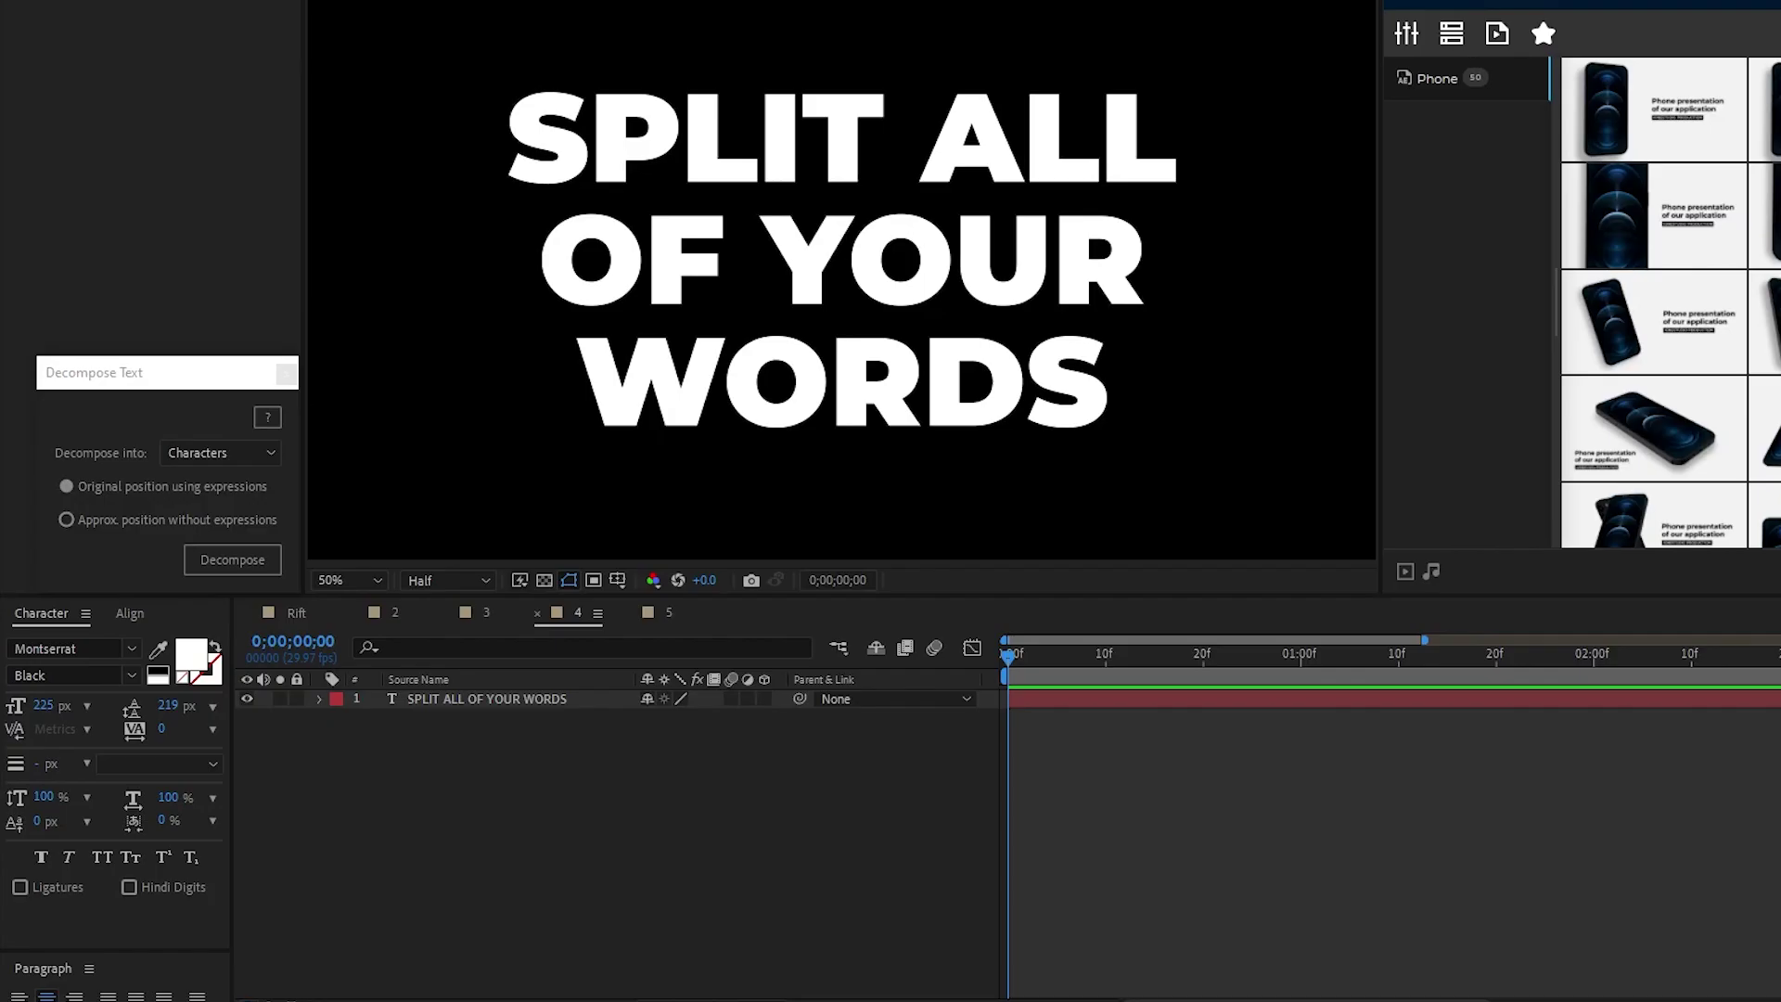
# Decompose the SPLIT ALL OF YOUR WORDS text layer into Characters.
pyautogui.click(596, 835)
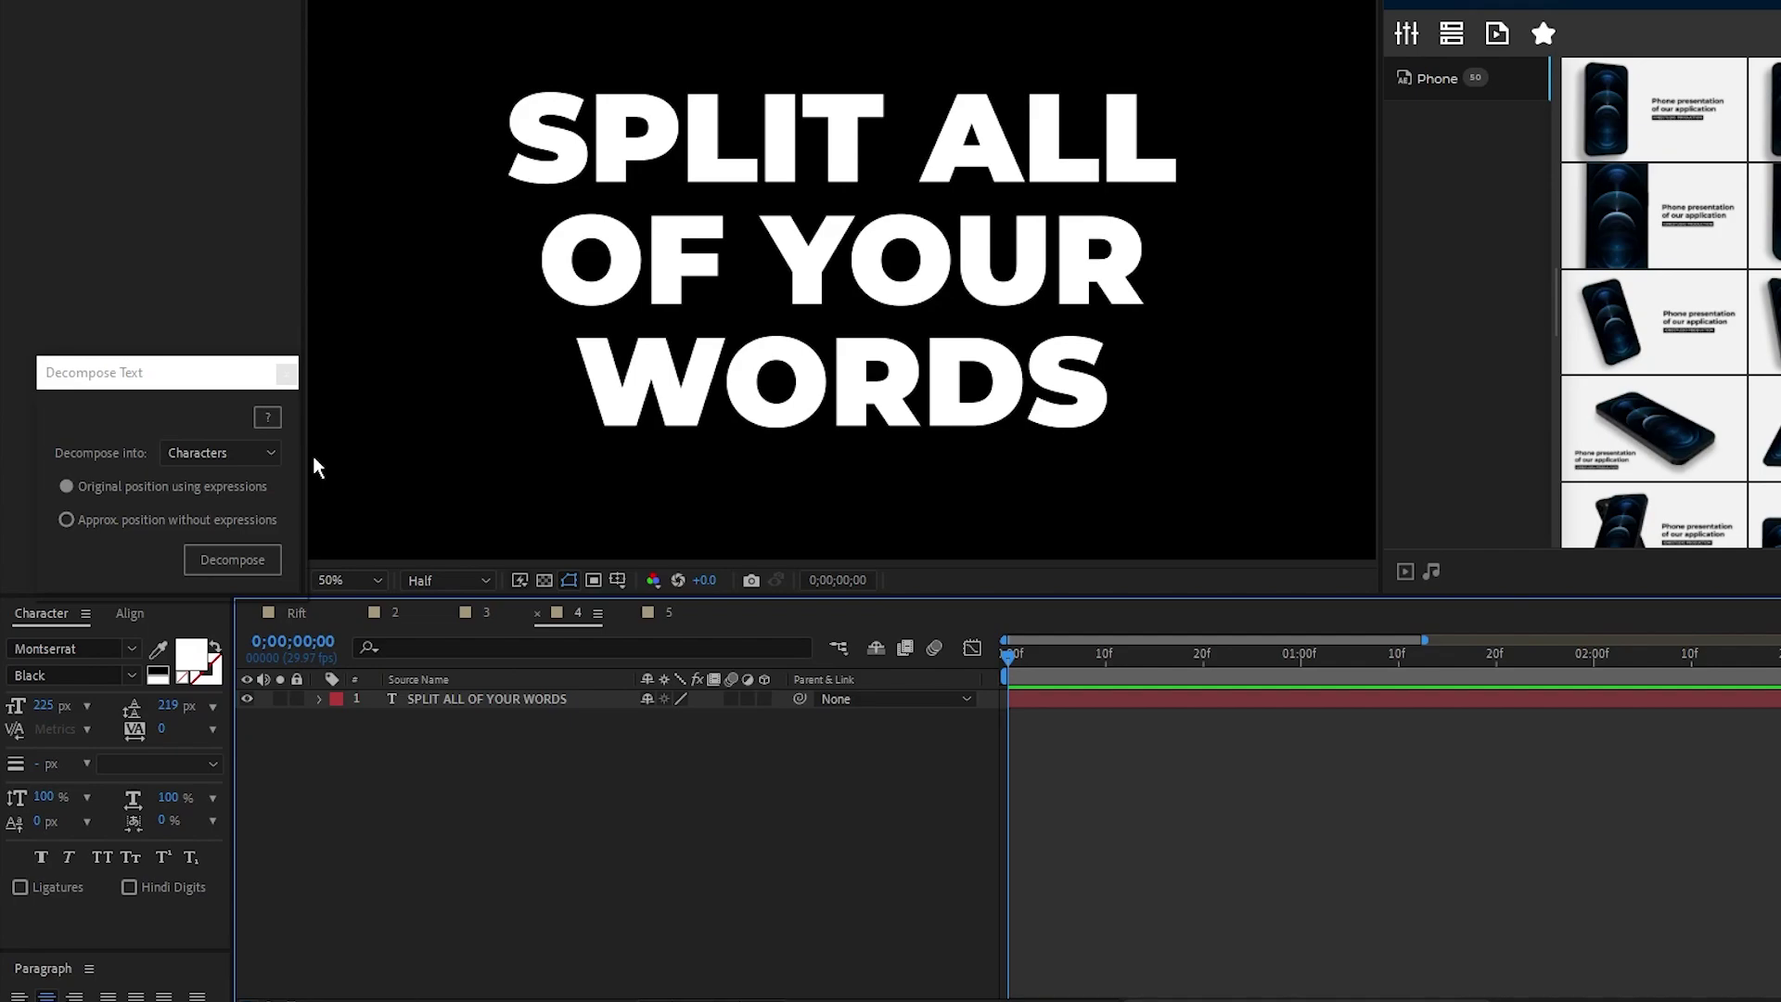
pyautogui.click(449, 698)
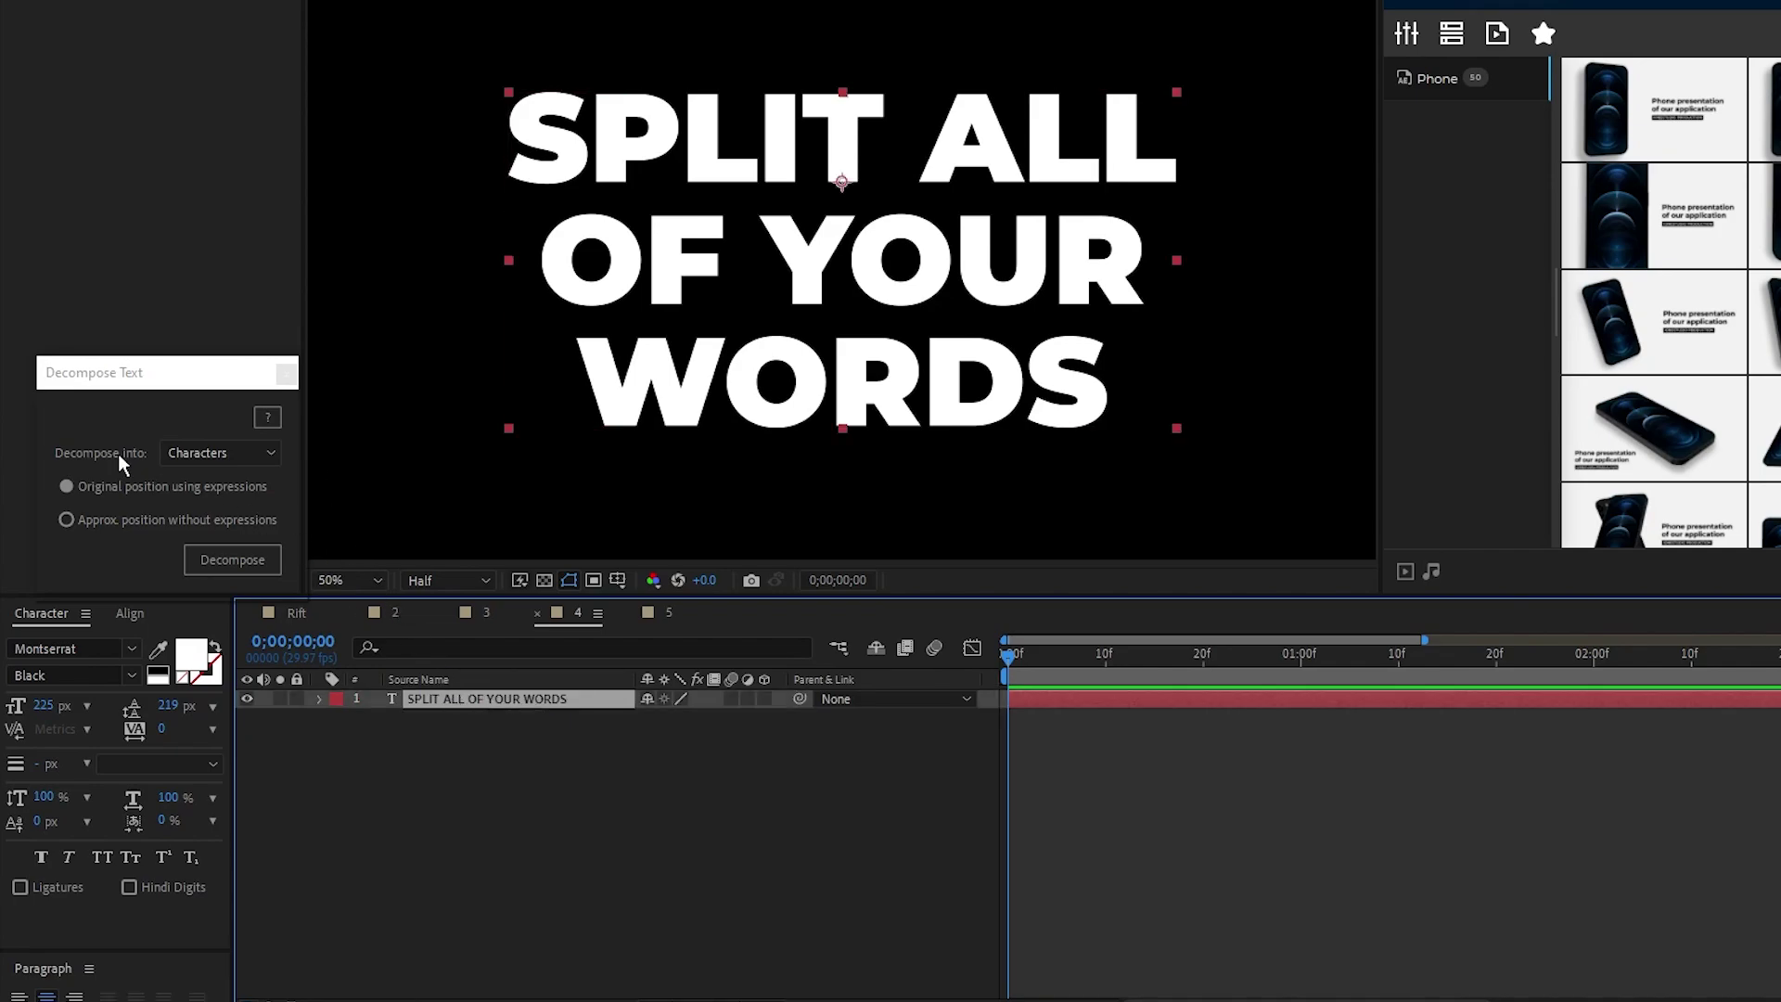
pyautogui.click(227, 453)
pyautogui.click(232, 480)
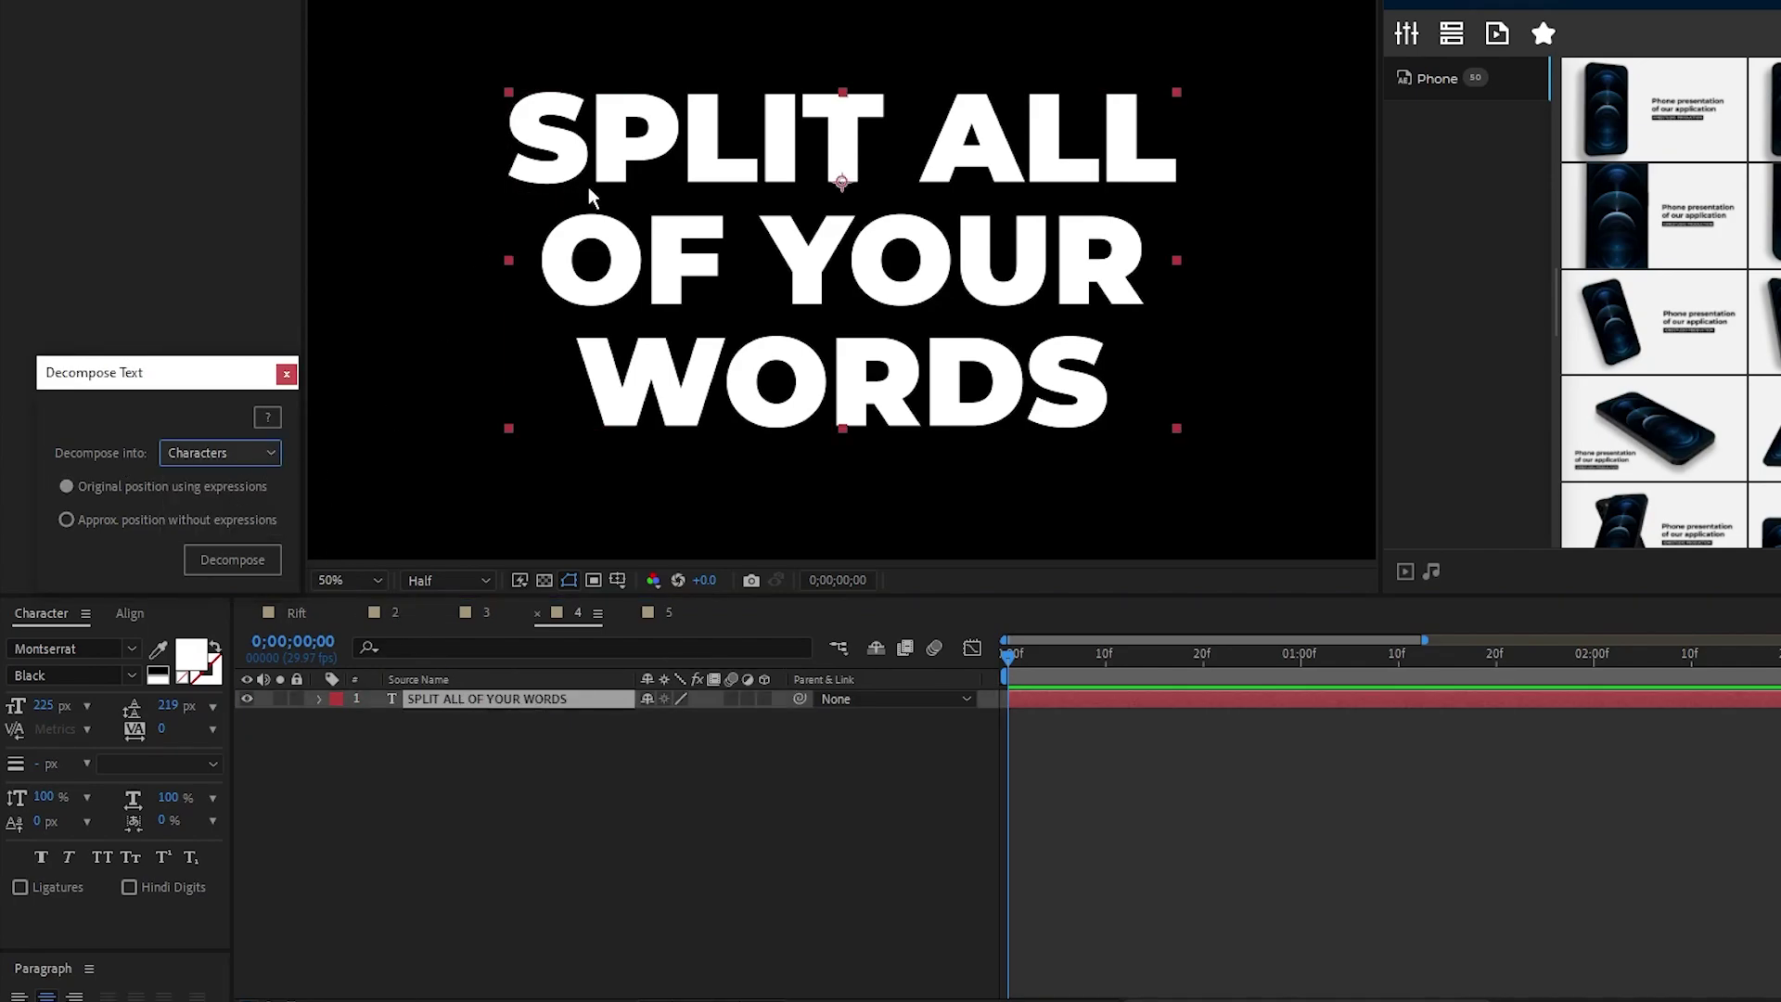
pyautogui.click(232, 559)
# Check the new S, P and L character layers by toggling their visibility.
pyautogui.scroll(3, 459, 807)
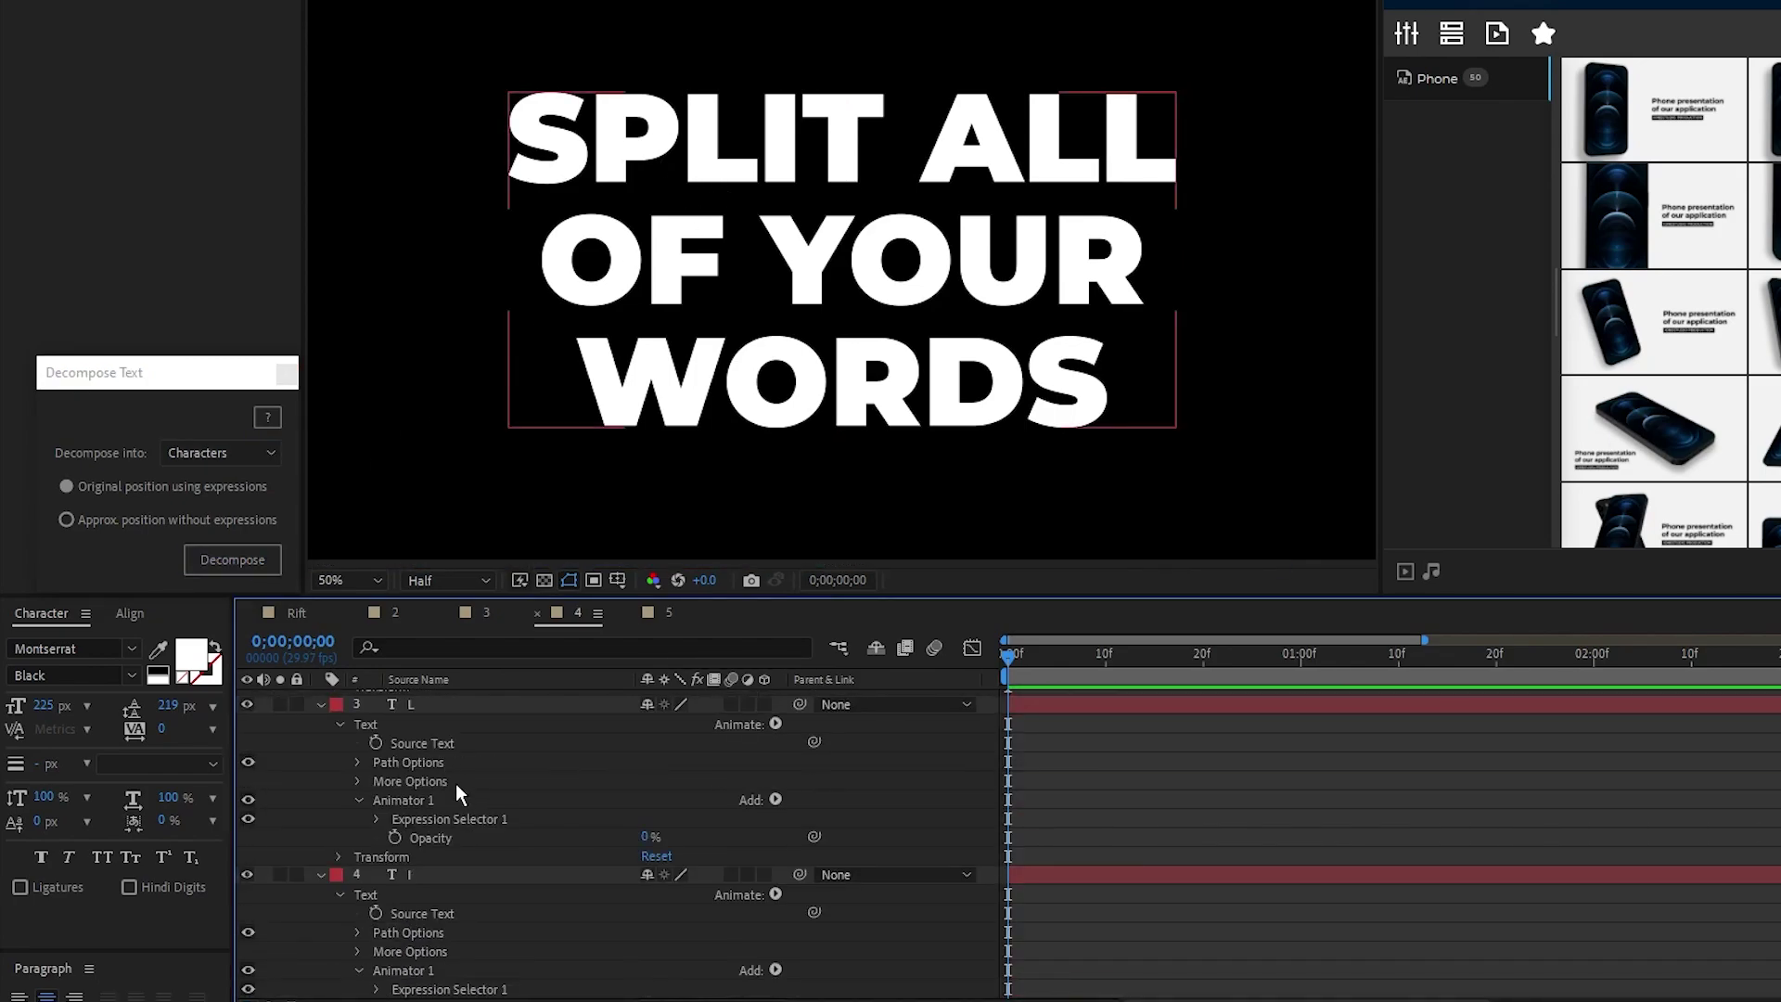
pyautogui.hotkey('ctrl', 'a')
pyautogui.click(321, 700)
pyautogui.press('F2')
pyautogui.click(247, 699)
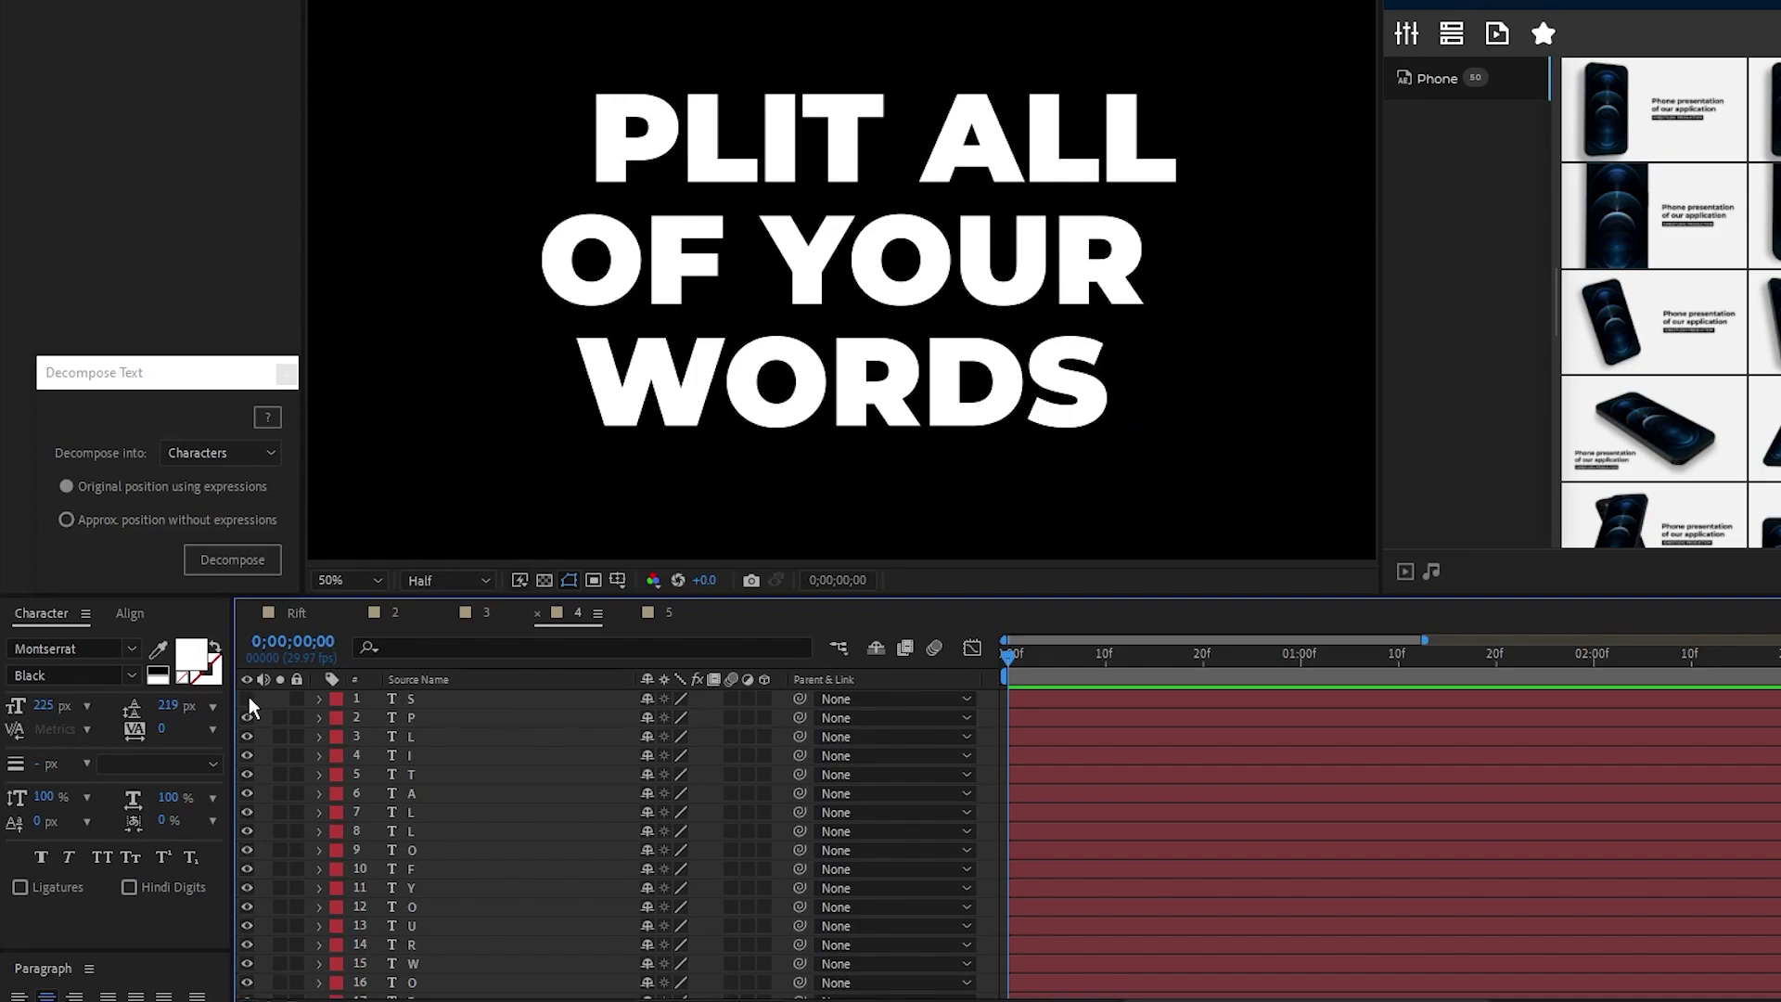
pyautogui.click(247, 699)
pyautogui.click(247, 718)
pyautogui.click(247, 718)
pyautogui.click(247, 736)
pyautogui.click(246, 736)
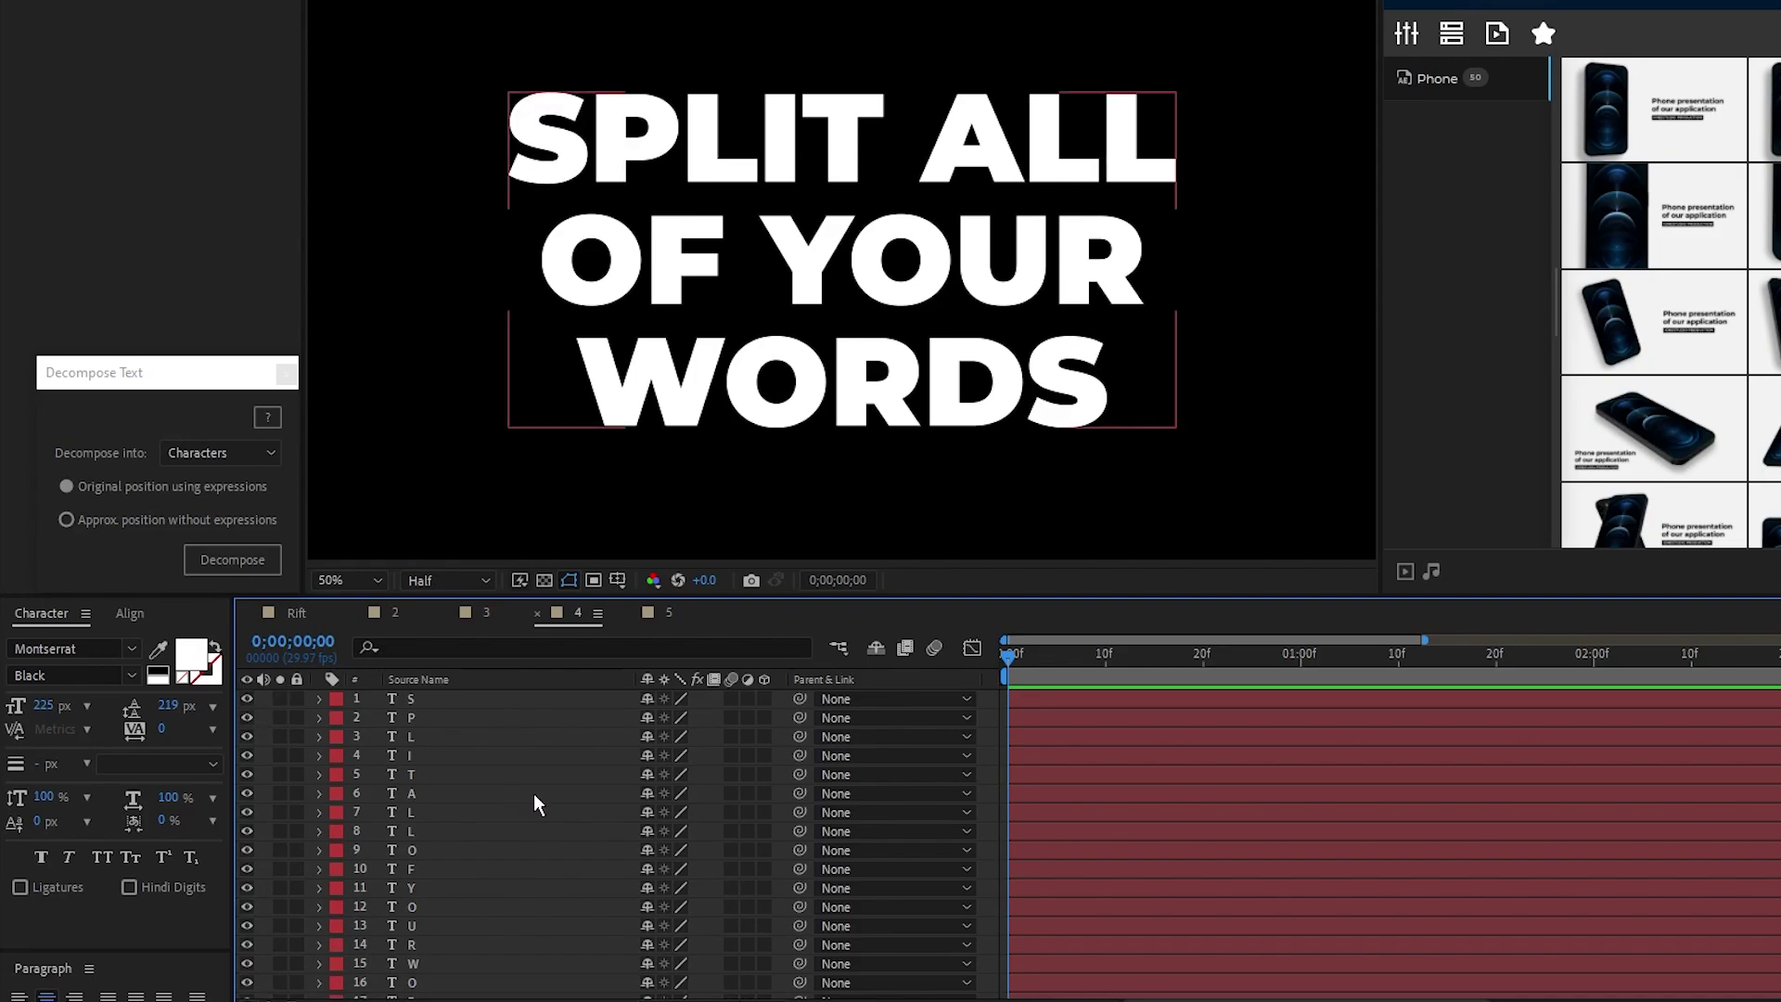
# Undo the character split and decompose the text into Words instead.
pyautogui.hotkey('ctrl', 'z')
pyautogui.click(211, 449)
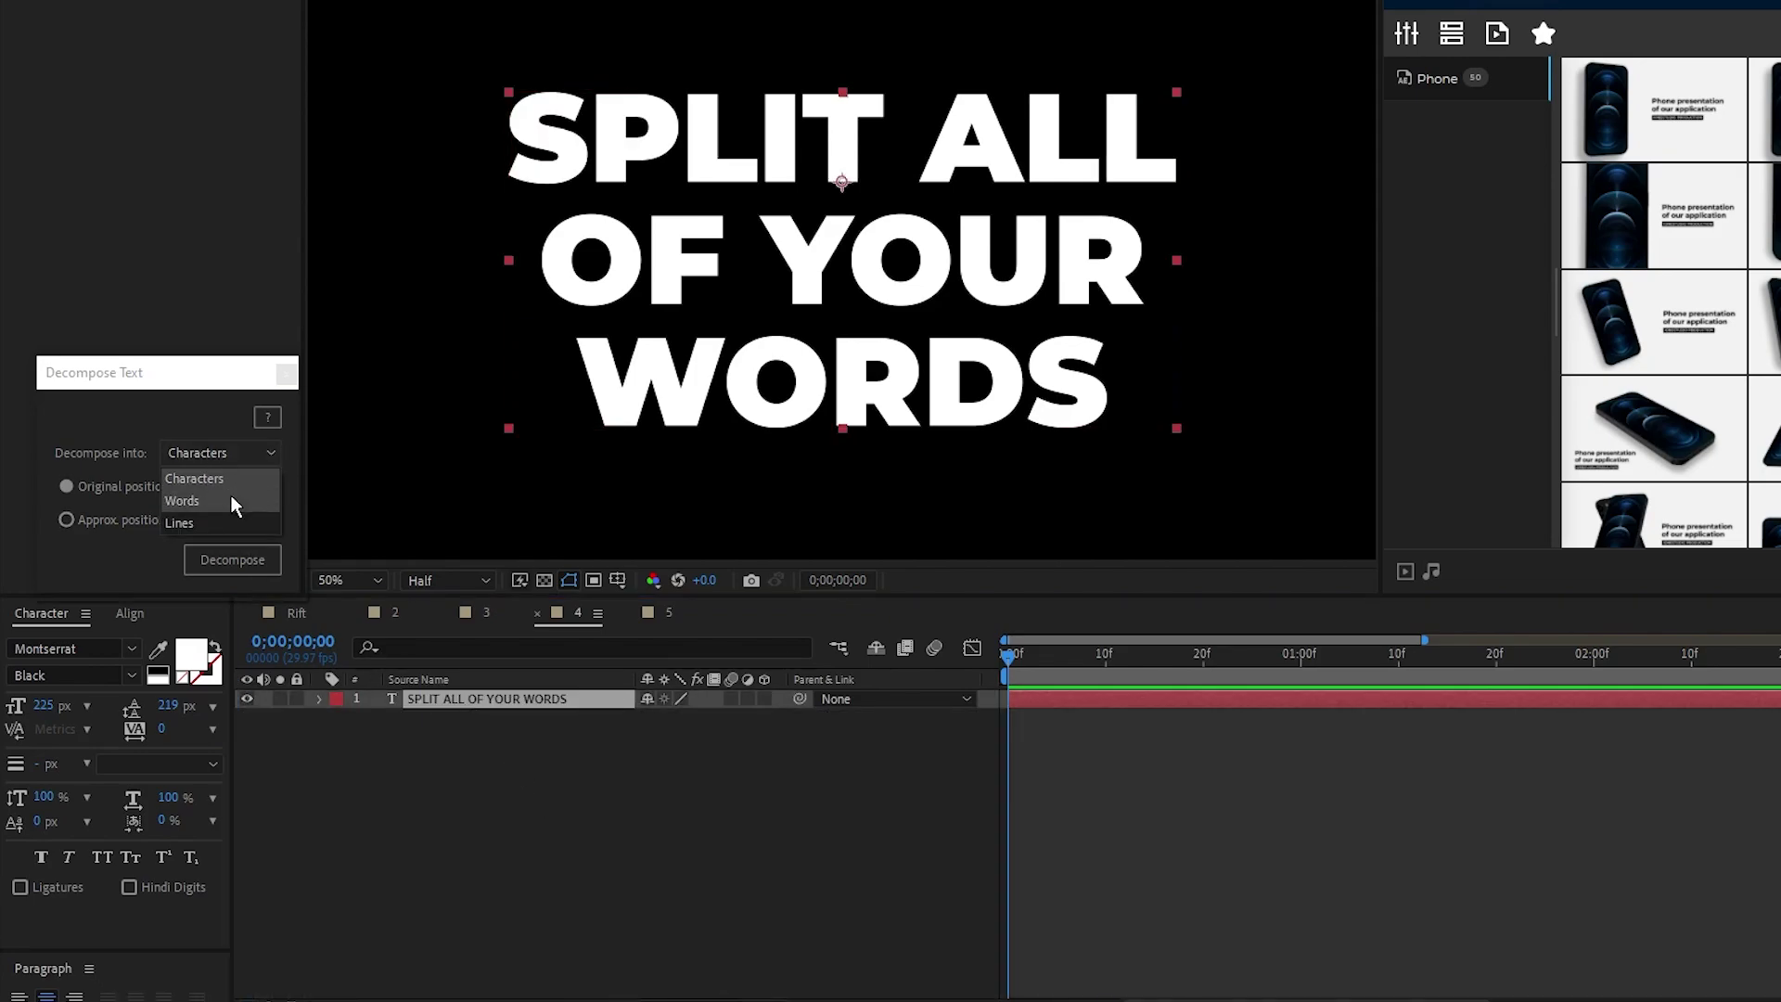
pyautogui.click(230, 497)
pyautogui.click(233, 561)
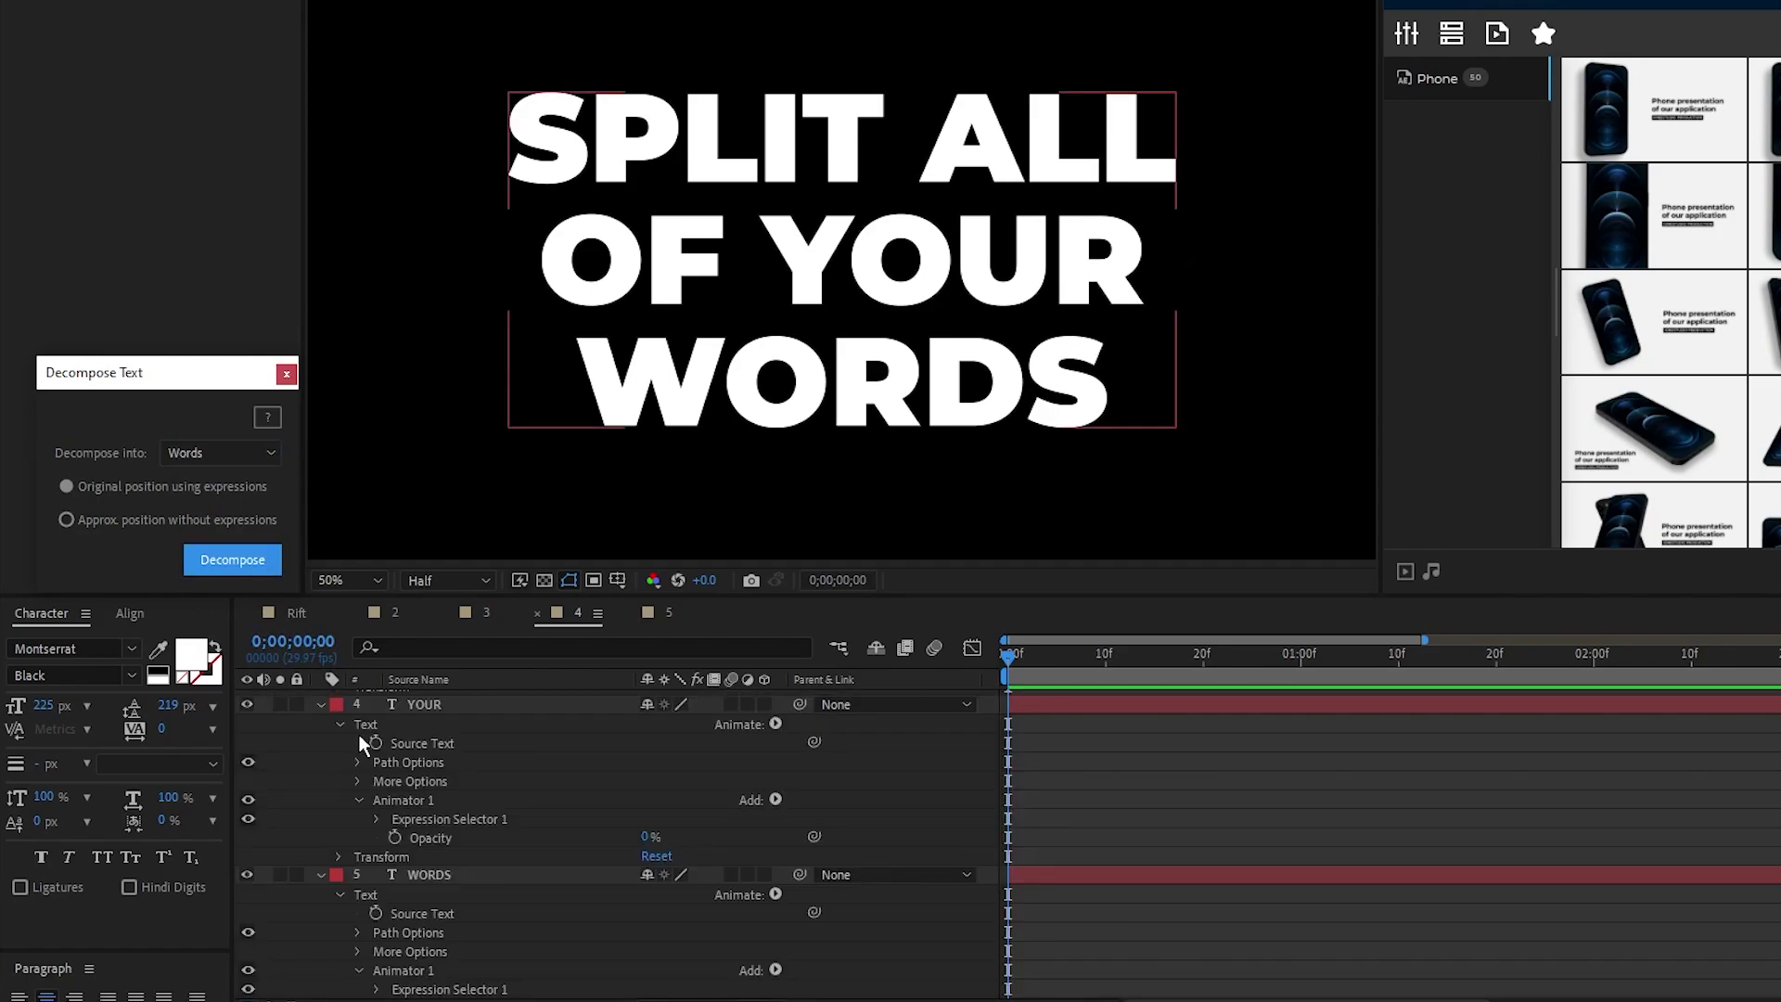
# Check the SPLIT, ALL, OF, YOUR and WORDS layers by toggling their visibility.
pyautogui.click(247, 699)
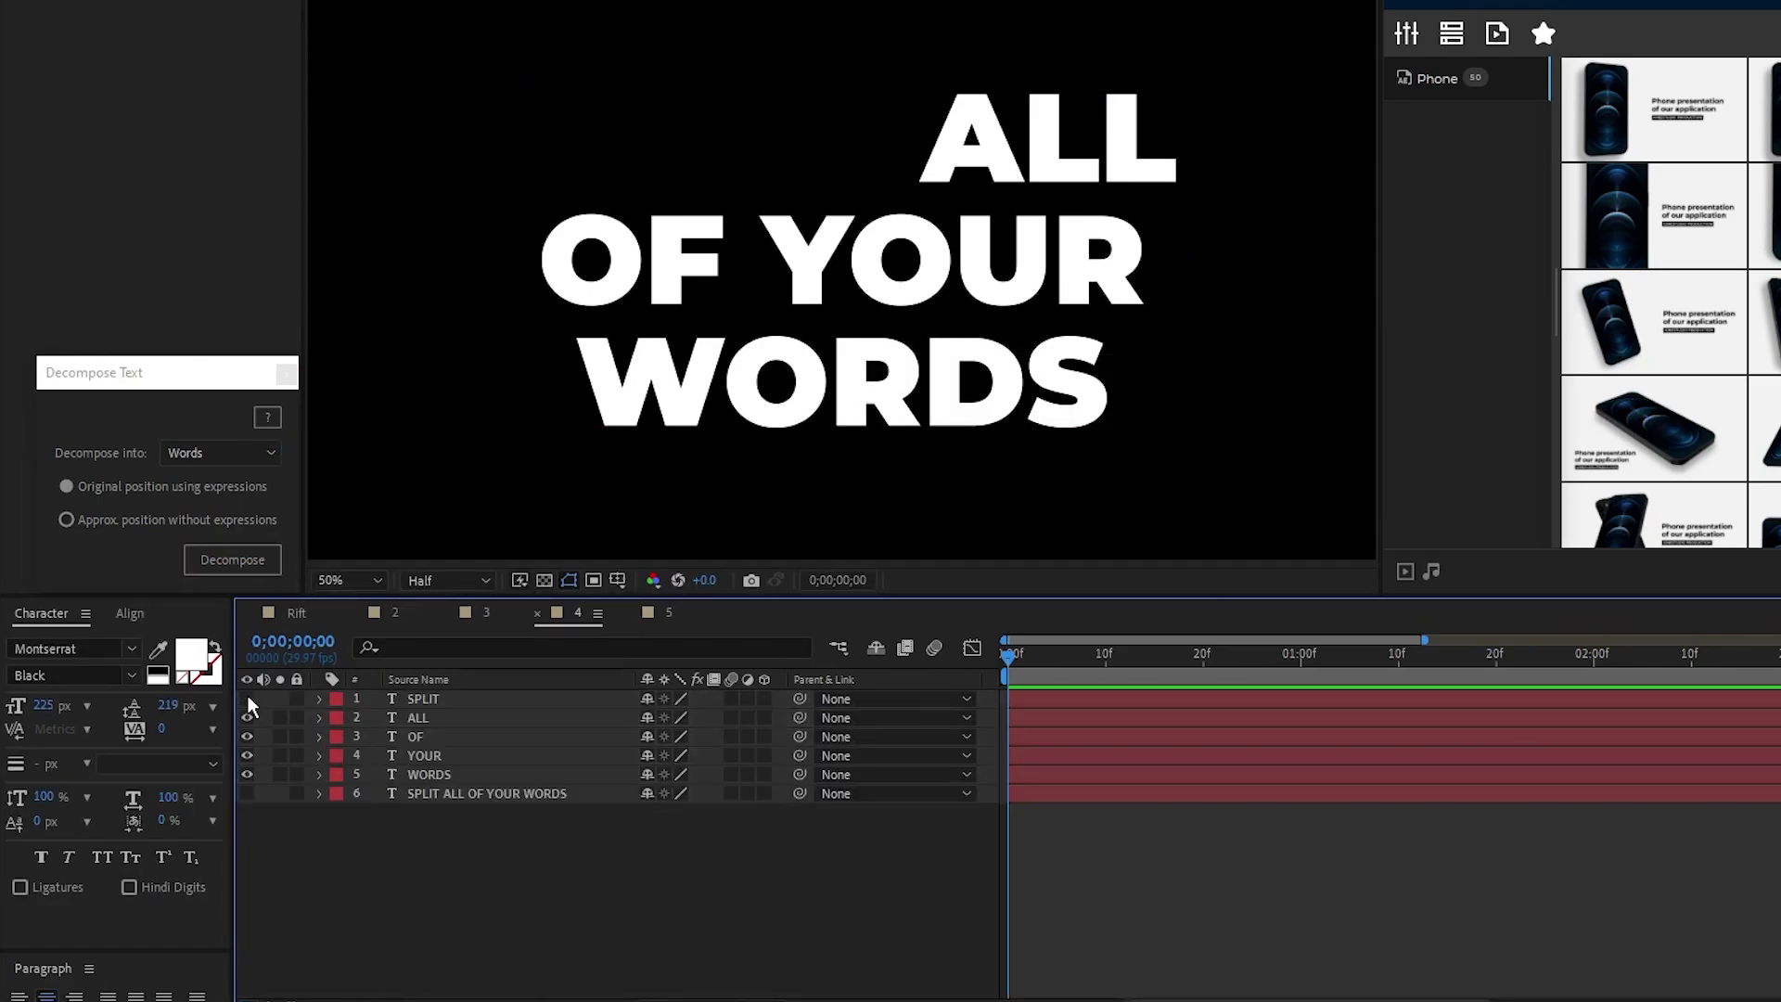
pyautogui.click(247, 699)
pyautogui.click(248, 717)
pyautogui.click(247, 717)
pyautogui.click(248, 737)
pyautogui.click(248, 736)
pyautogui.click(249, 755)
pyautogui.click(249, 755)
pyautogui.click(249, 774)
pyautogui.click(249, 773)
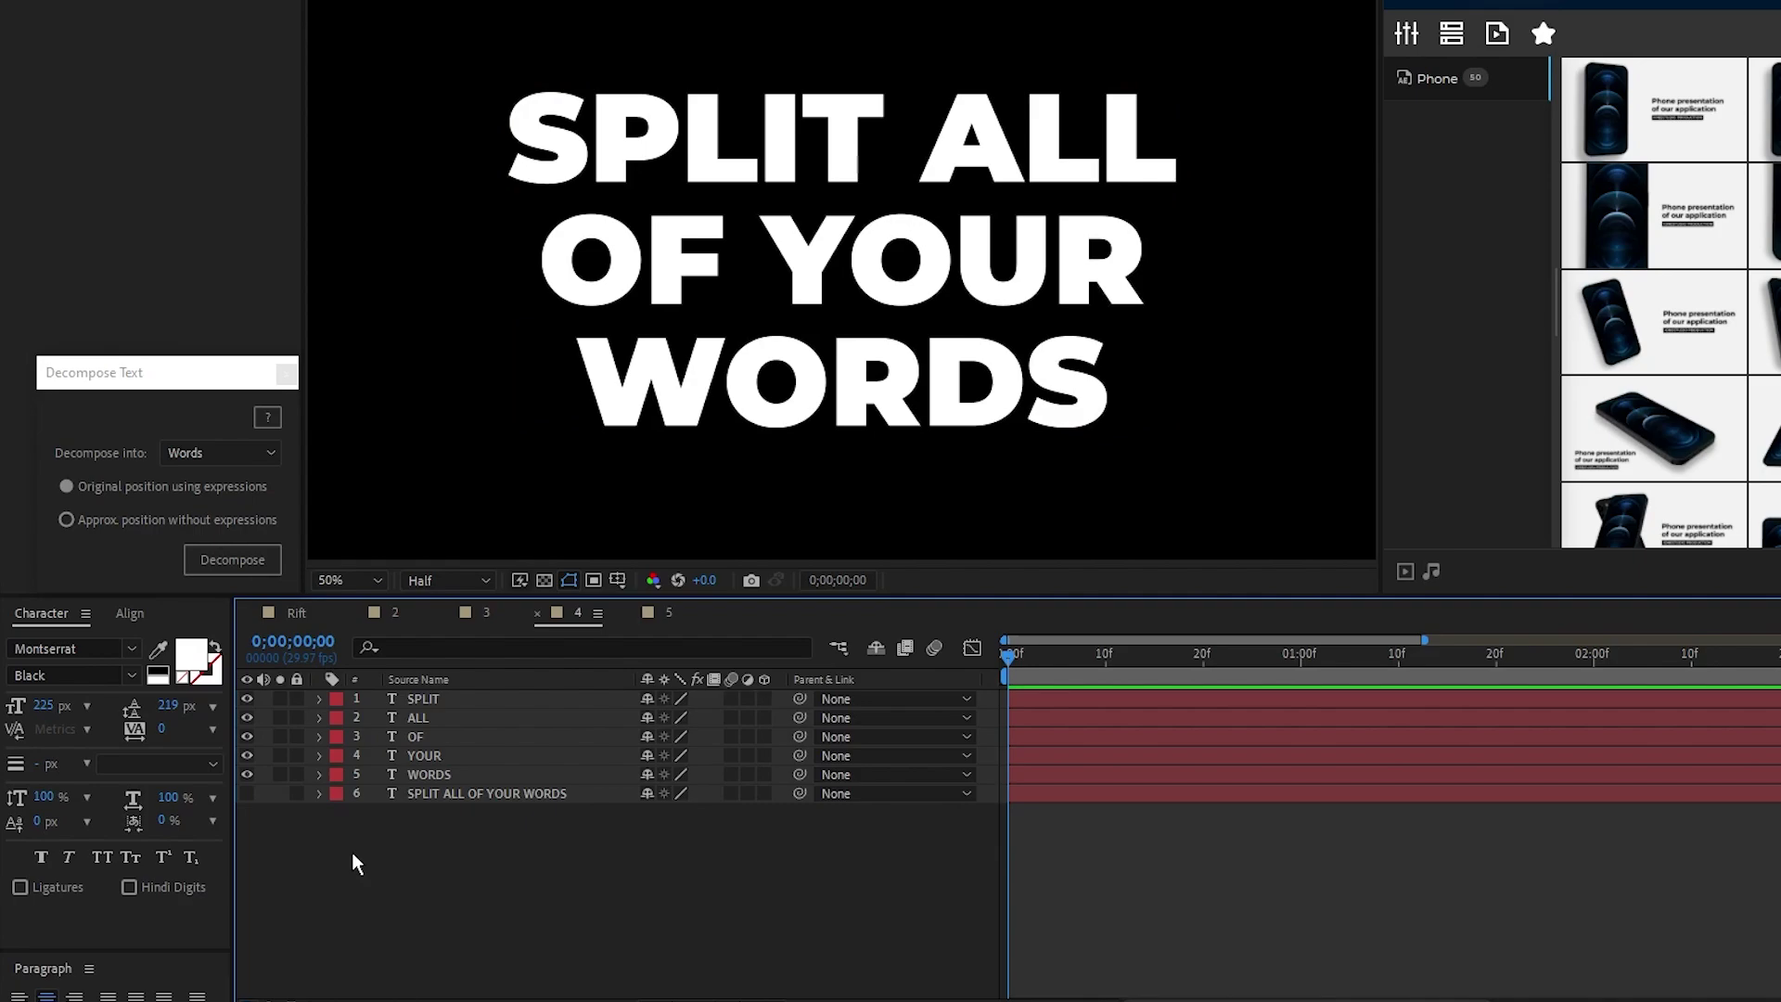
# Undo the word split, decompose into Lines, and check the SPLIT ALL and WORDS lines.
pyautogui.hotkey('ctrl', 'z')
pyautogui.click(226, 447)
pyautogui.click(195, 522)
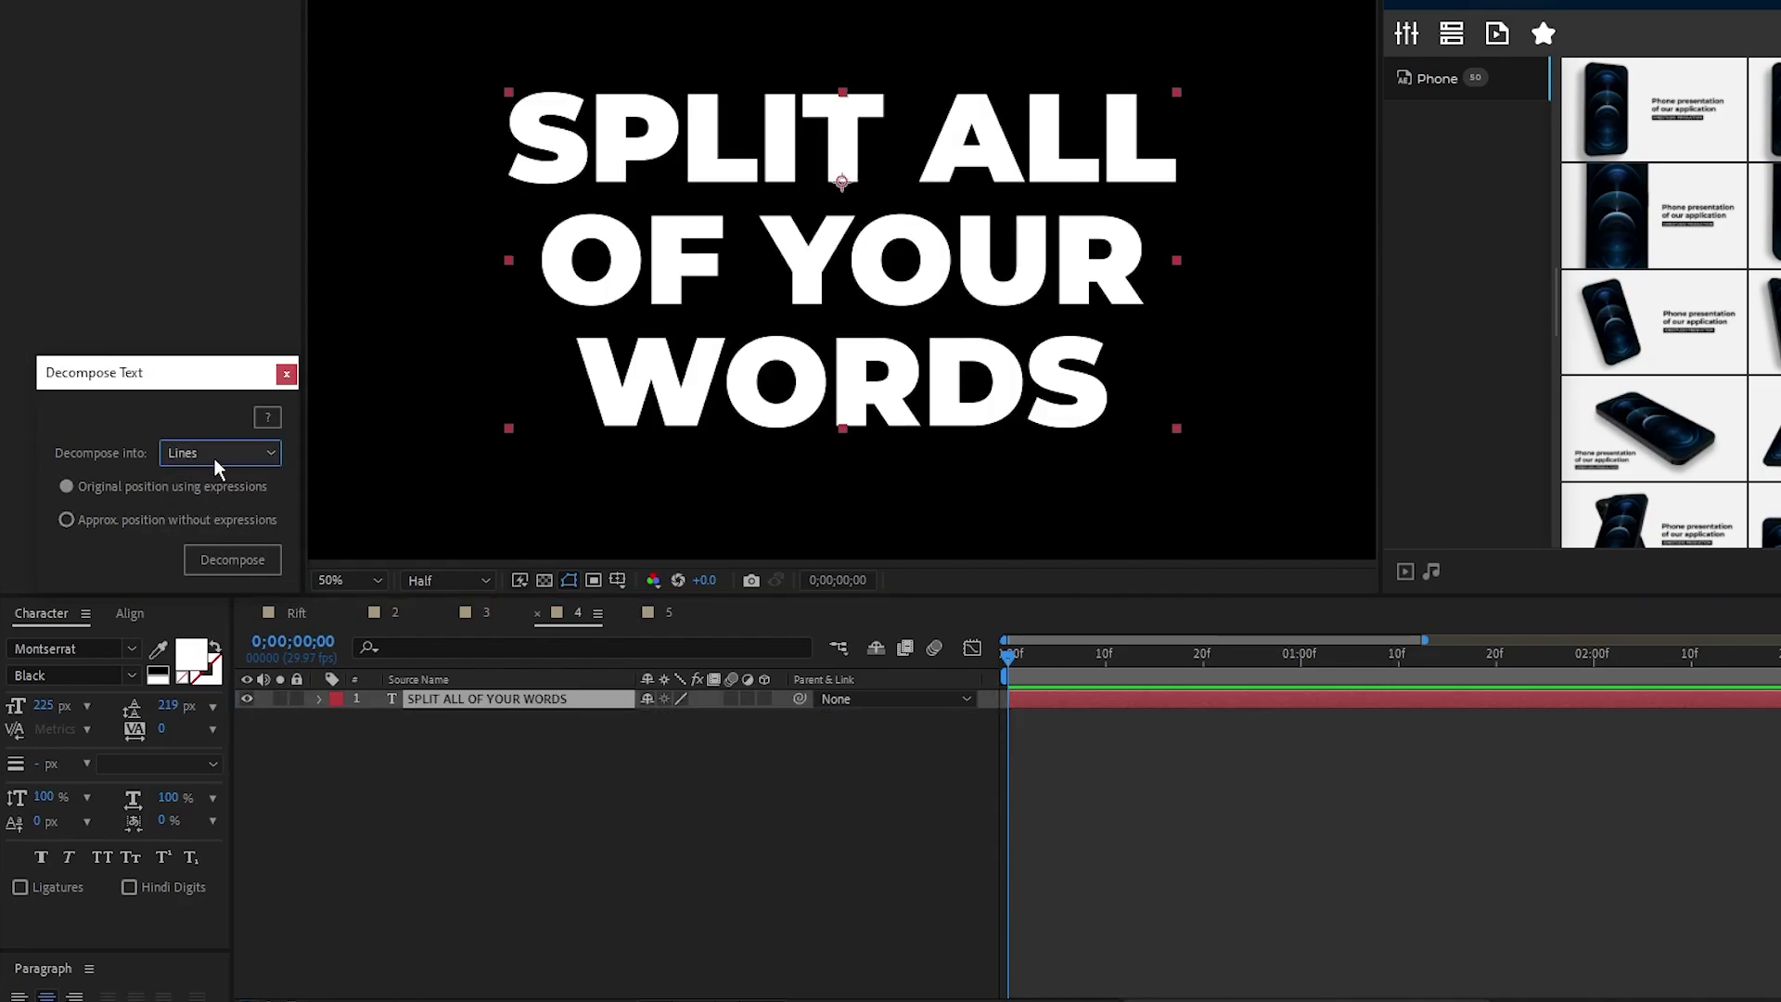
pyautogui.click(243, 560)
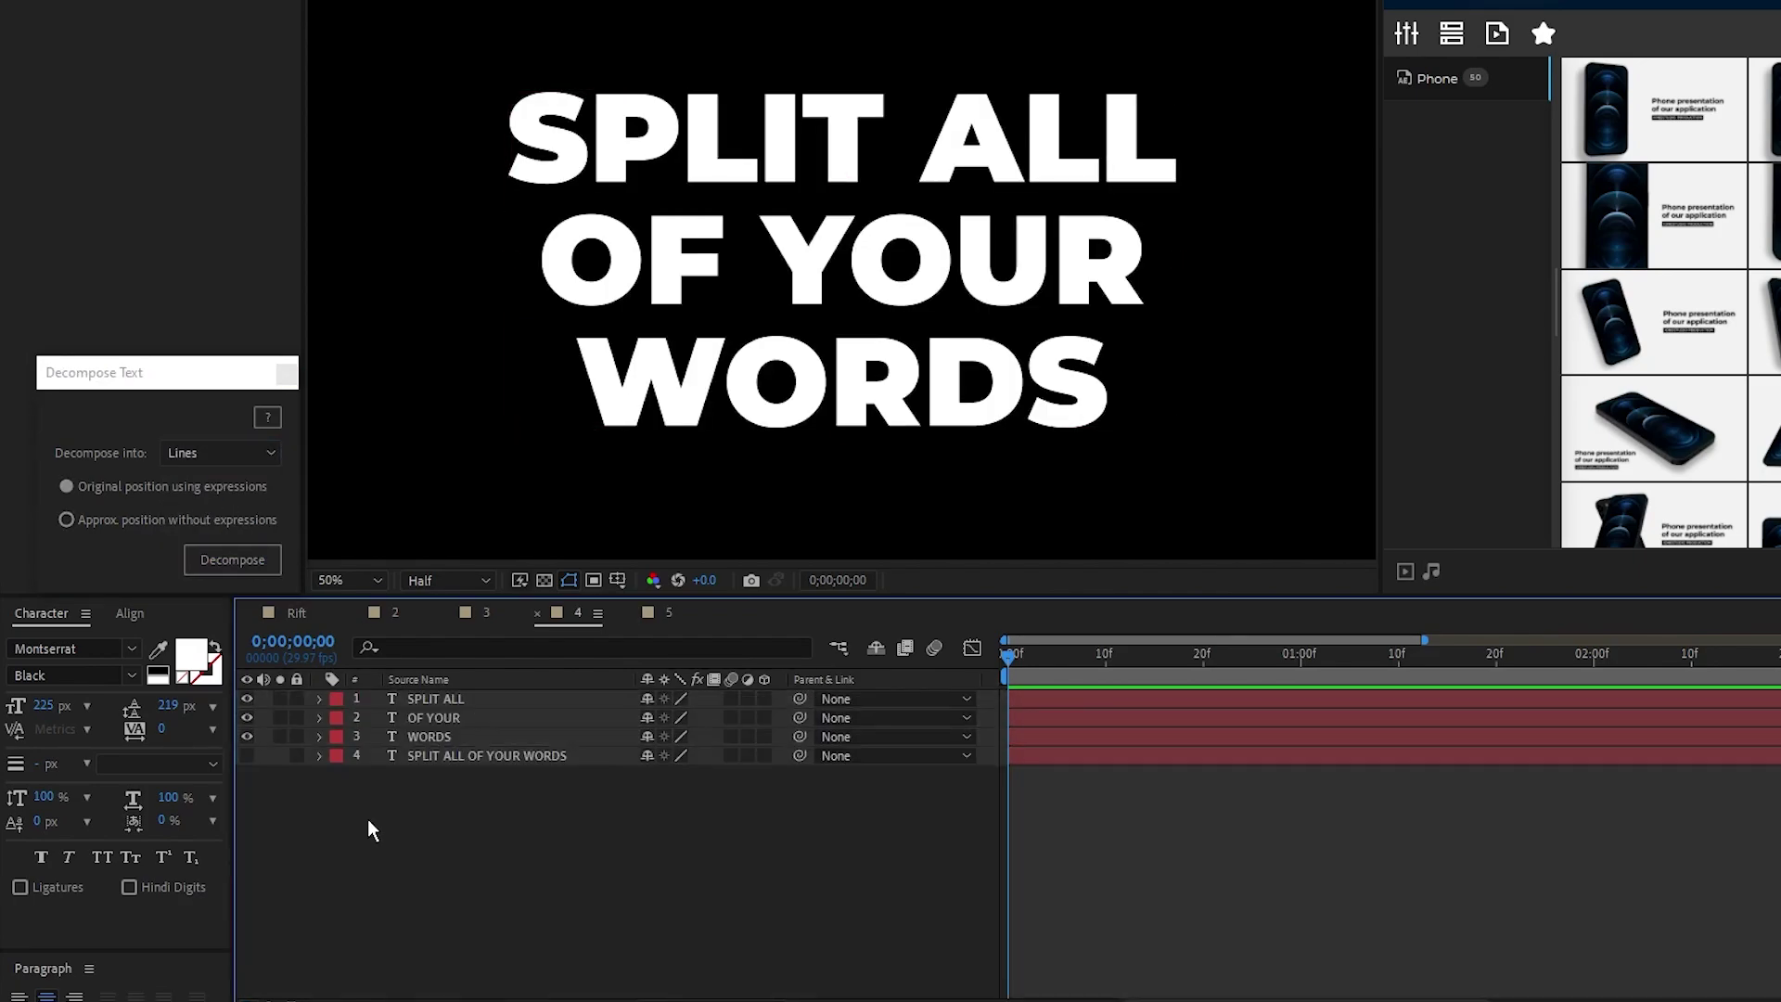
pyautogui.click(248, 699)
pyautogui.click(248, 698)
pyautogui.click(248, 736)
pyautogui.click(248, 737)
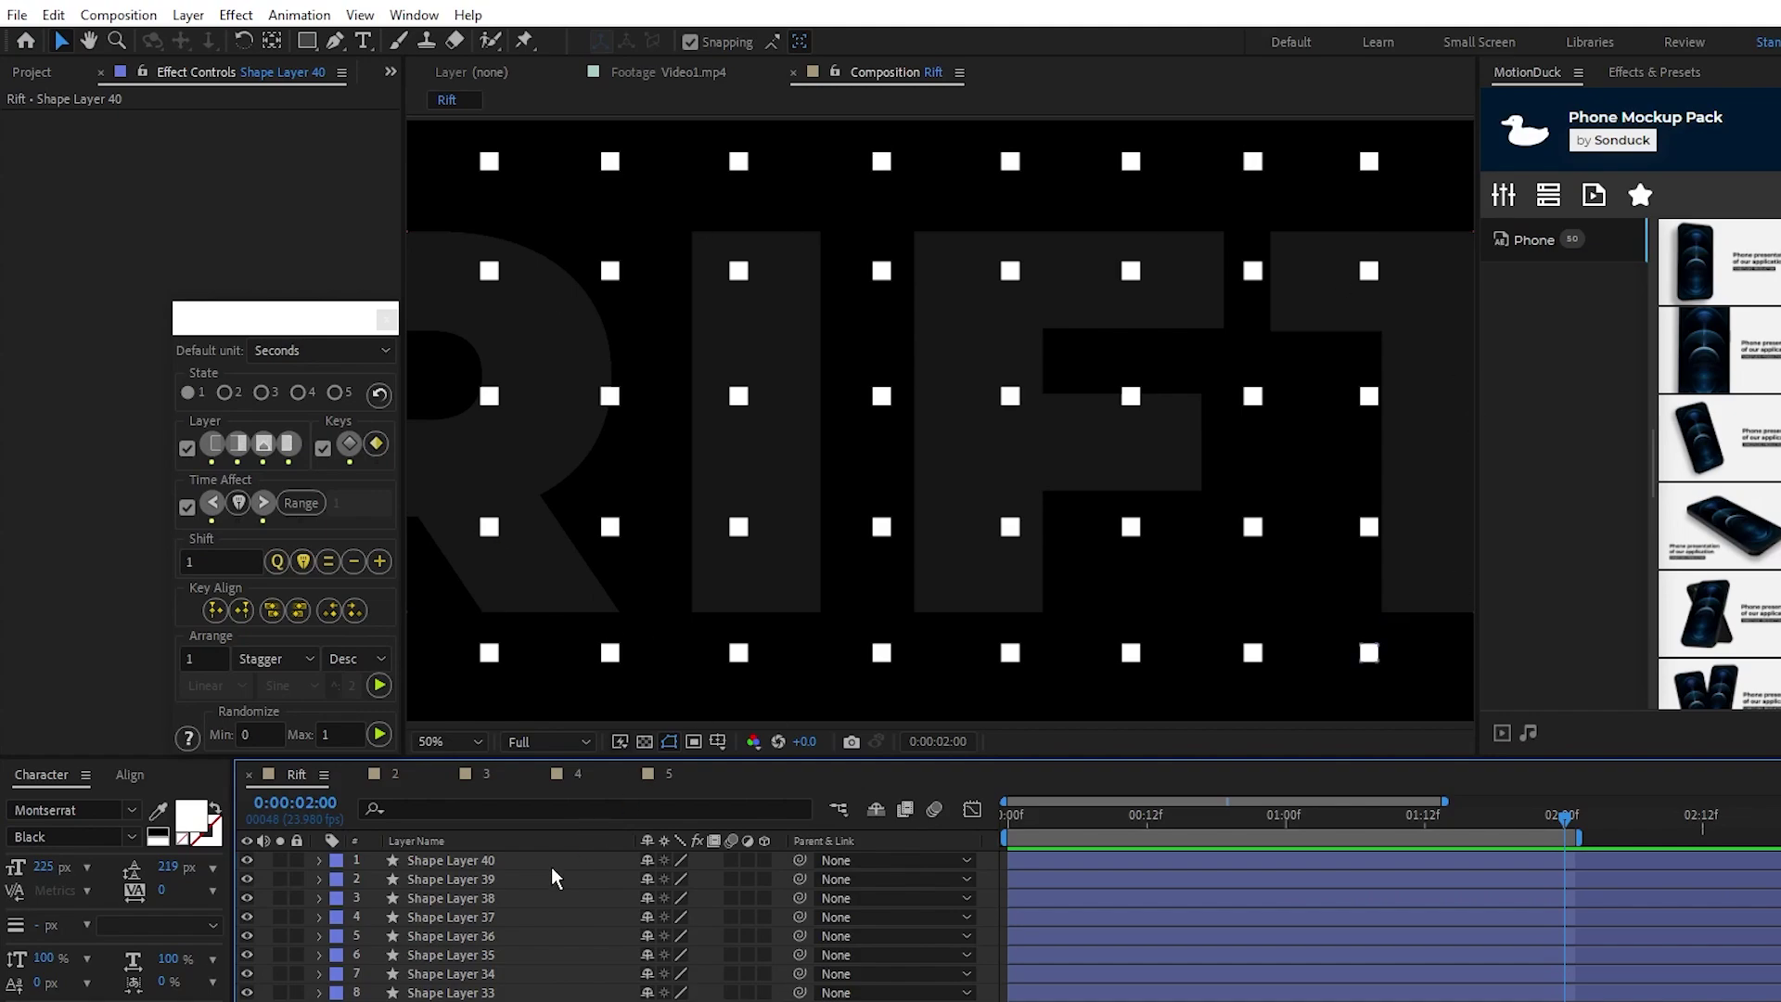
# In the Rift panel keep Seconds as the default unit and switch State 2, then back to State 1.
pyautogui.moveTo(1011, 818); pyautogui.dragTo(1574, 838)
pyautogui.click(299, 348)
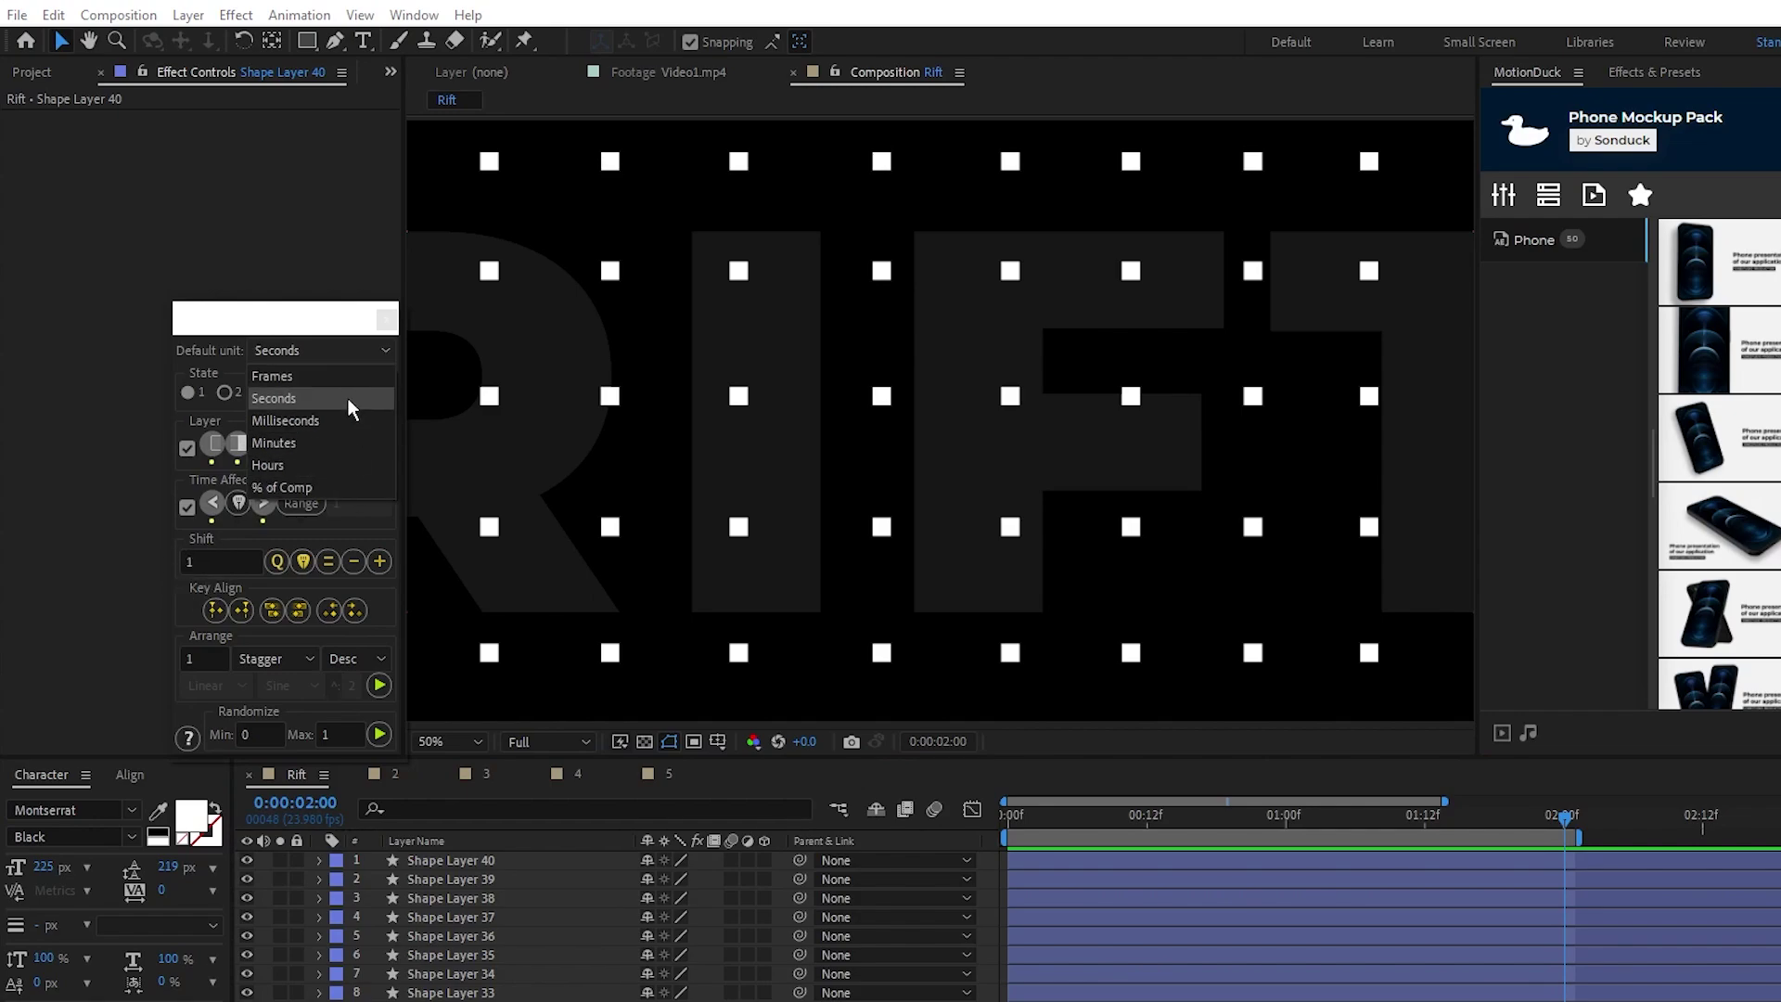
pyautogui.click(237, 355)
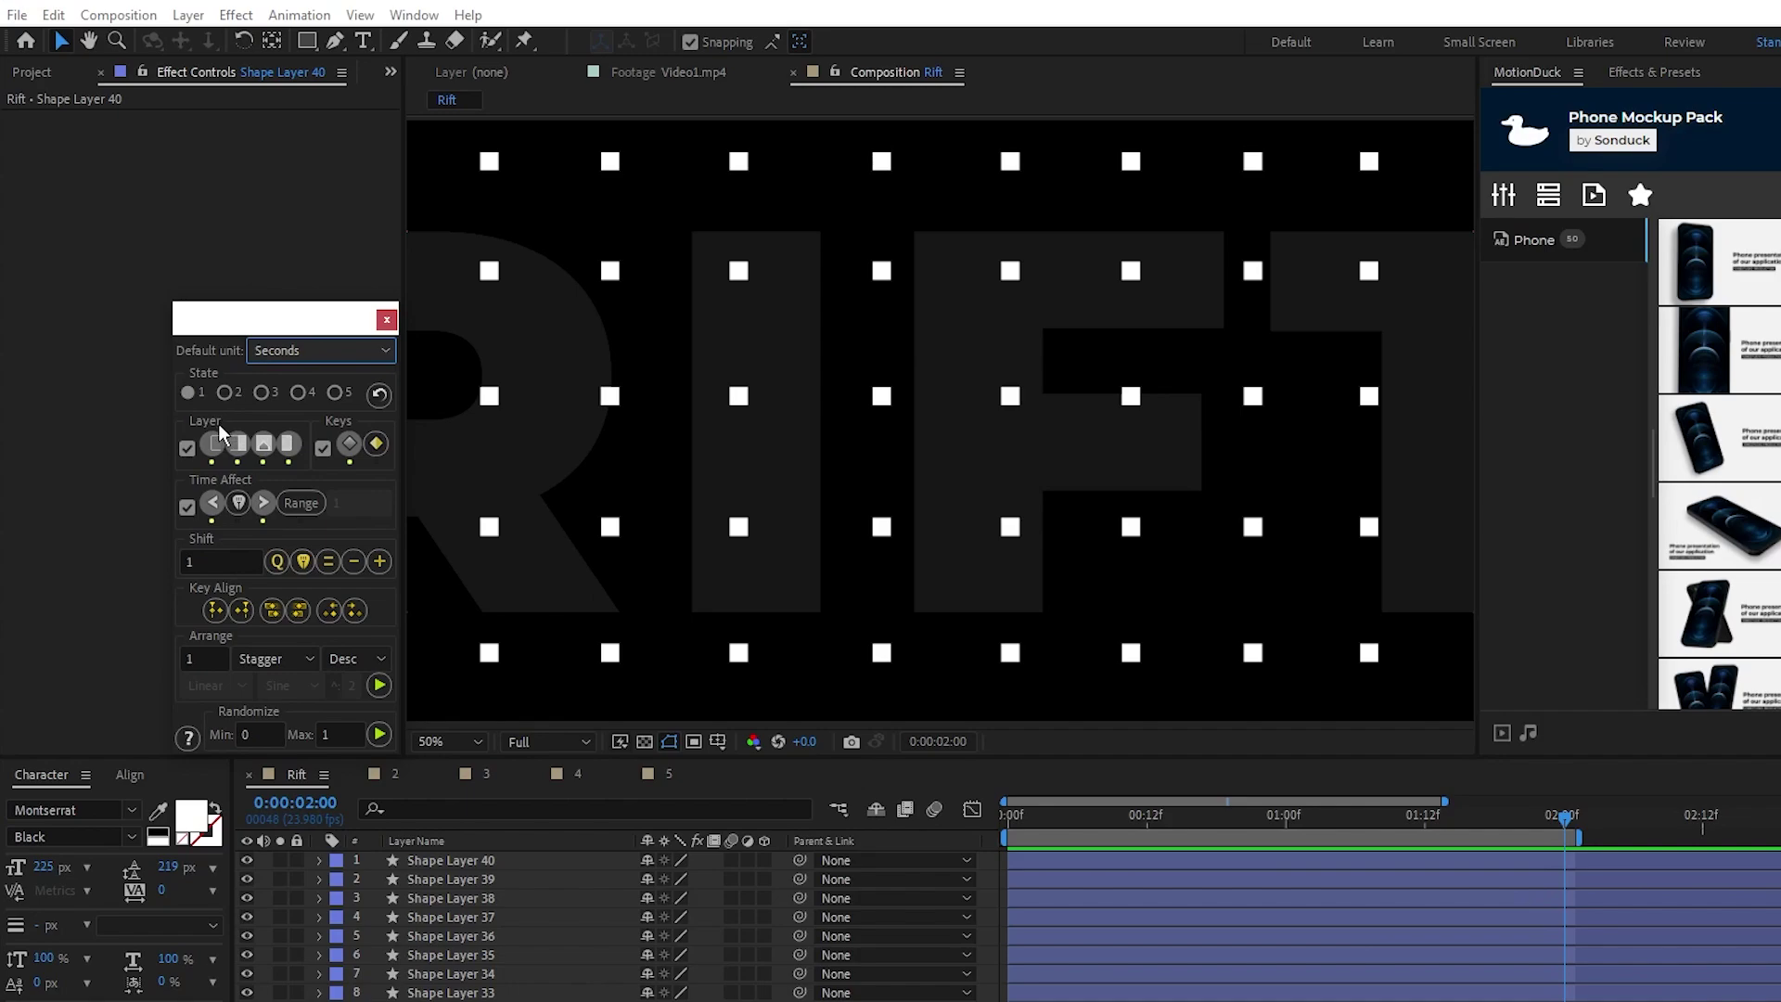
pyautogui.click(226, 394)
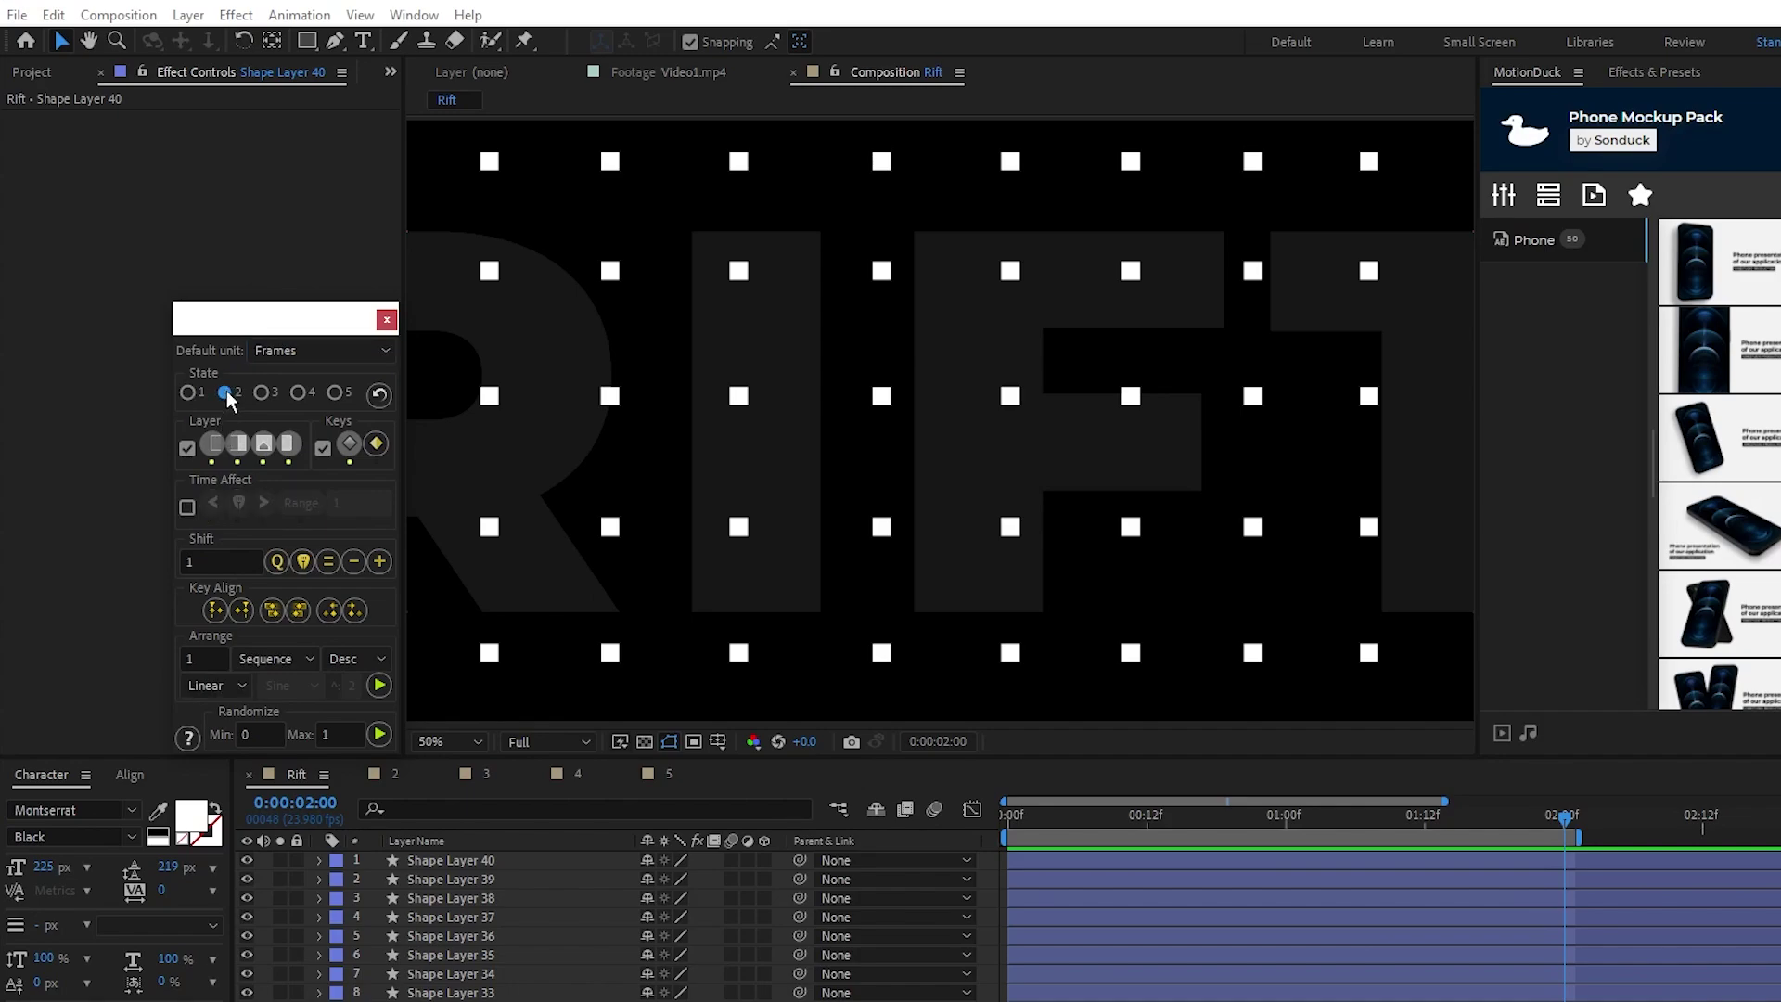
pyautogui.click(188, 394)
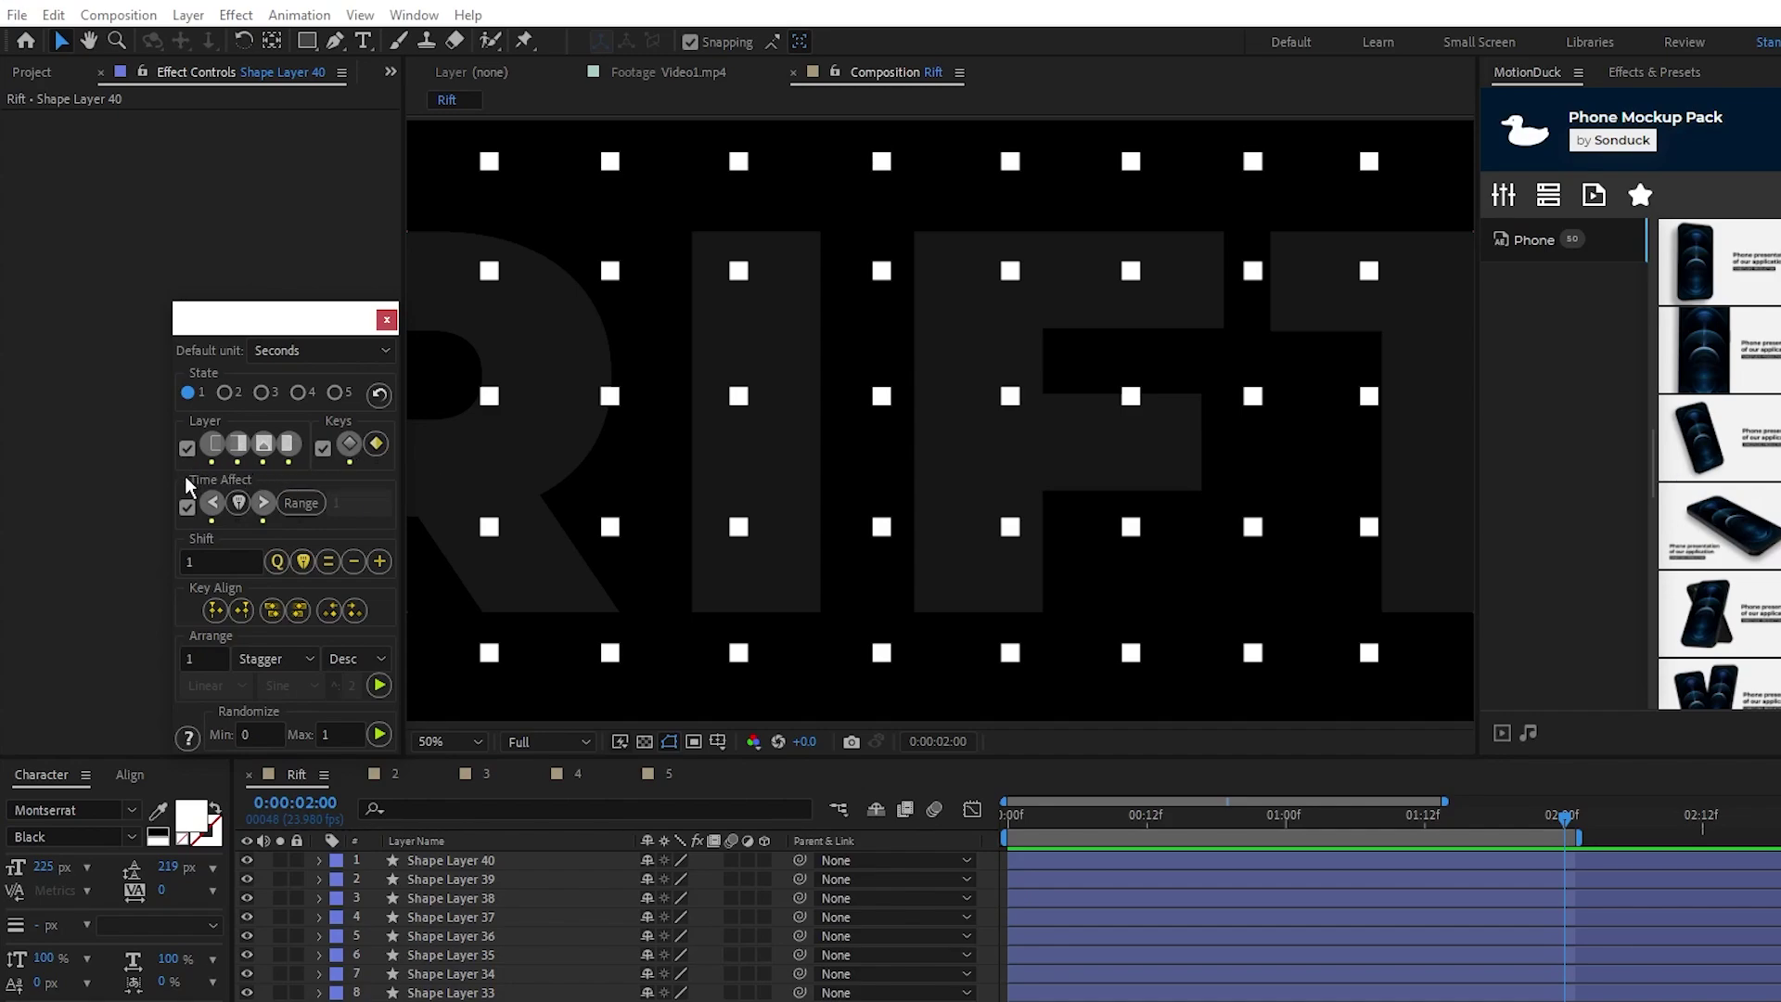
# Show Shape Layer 40's Scale keyframes, with Seconds as the Rift time unit.
pyautogui.click(413, 859)
pyautogui.press('s')
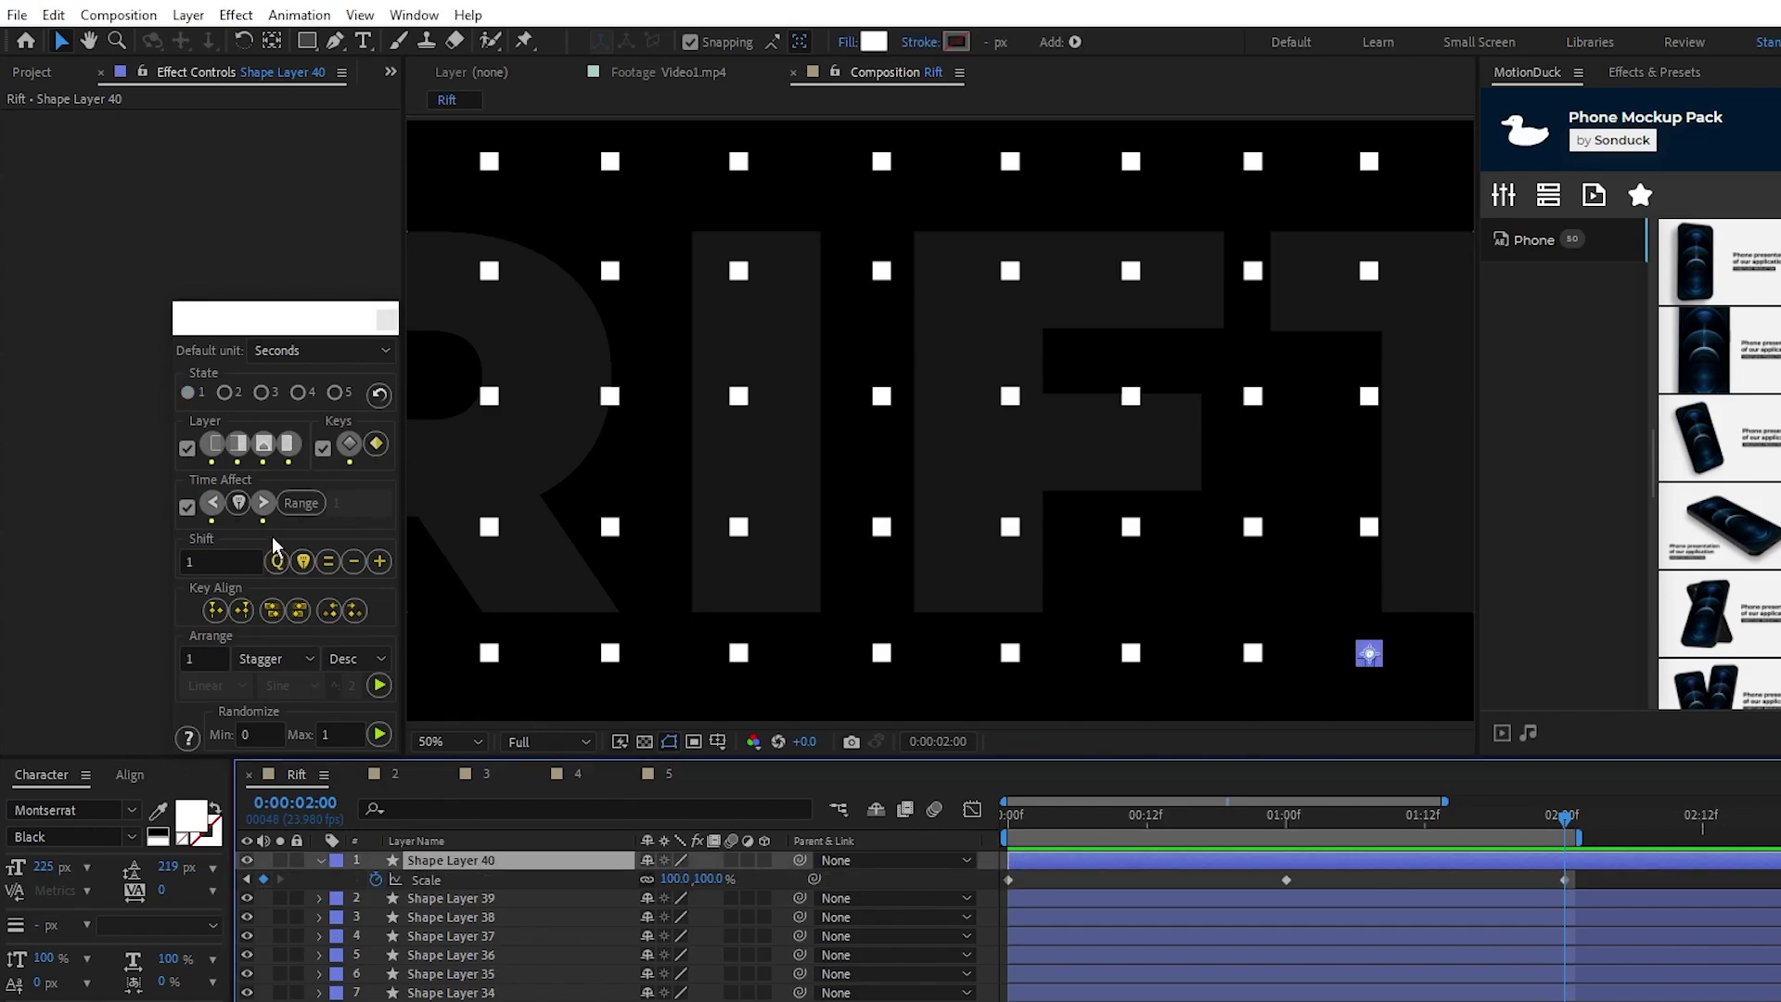
pyautogui.click(298, 356)
pyautogui.click(302, 401)
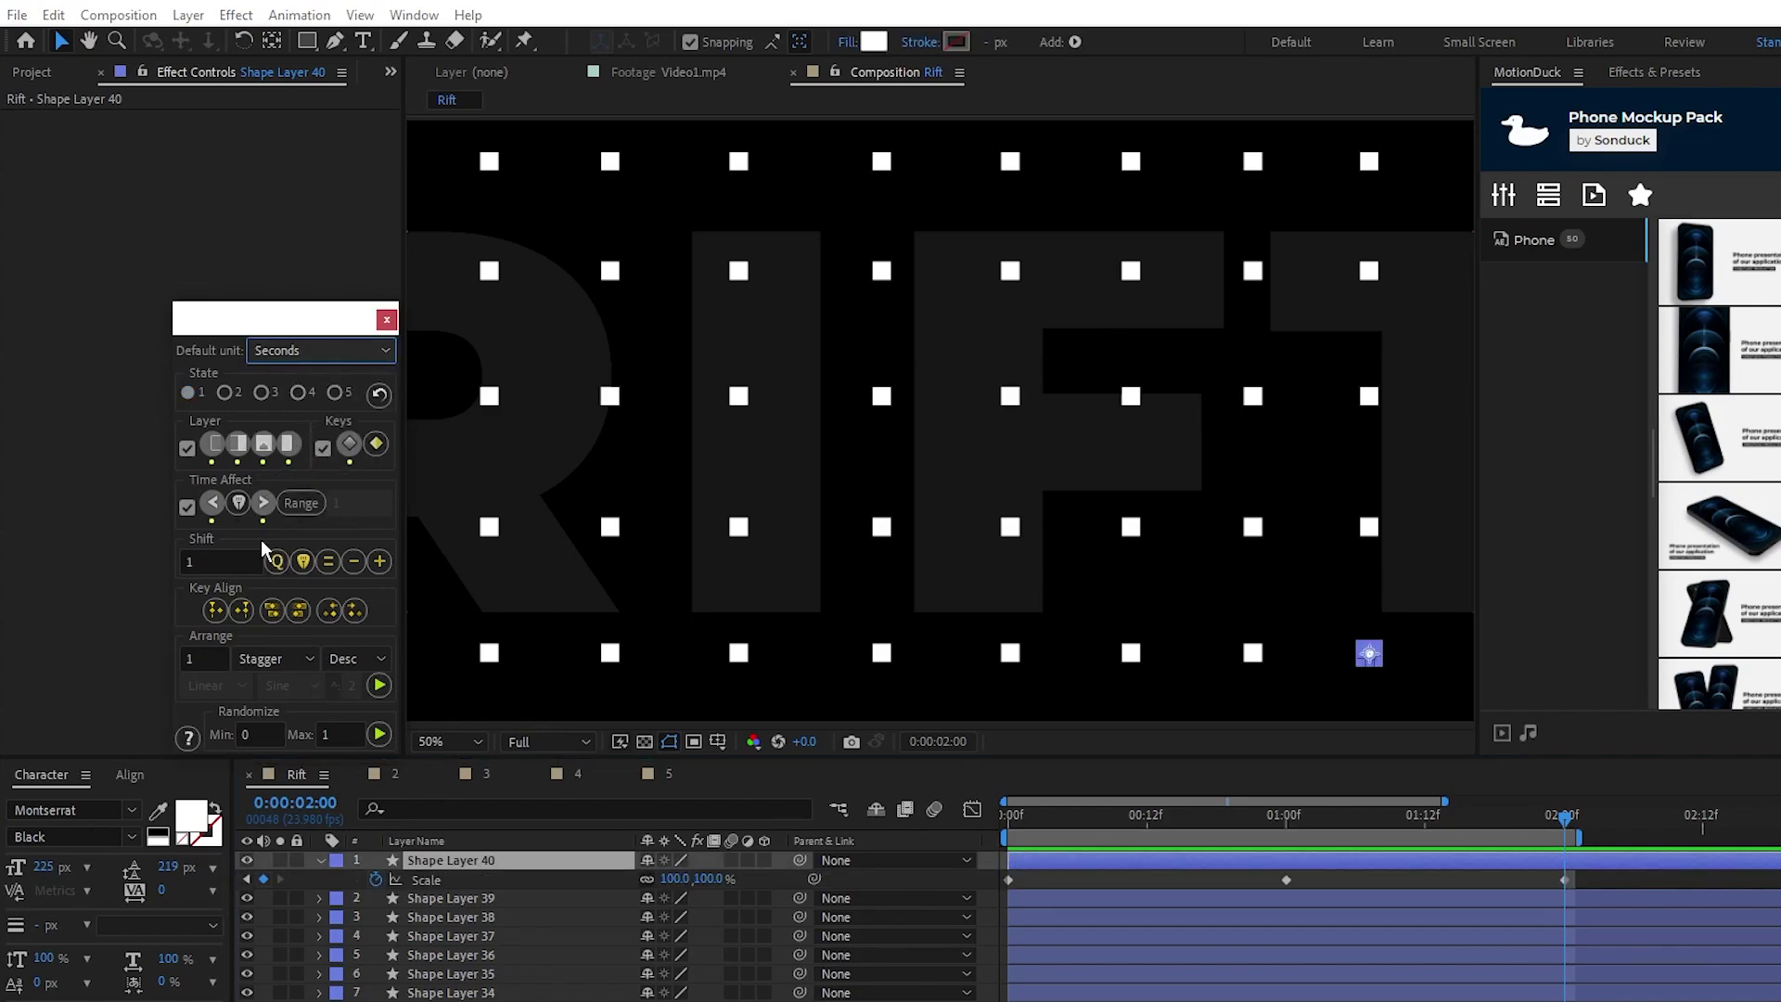
# Shift the layer one second later, then back to start at zero.
pyautogui.click(188, 509)
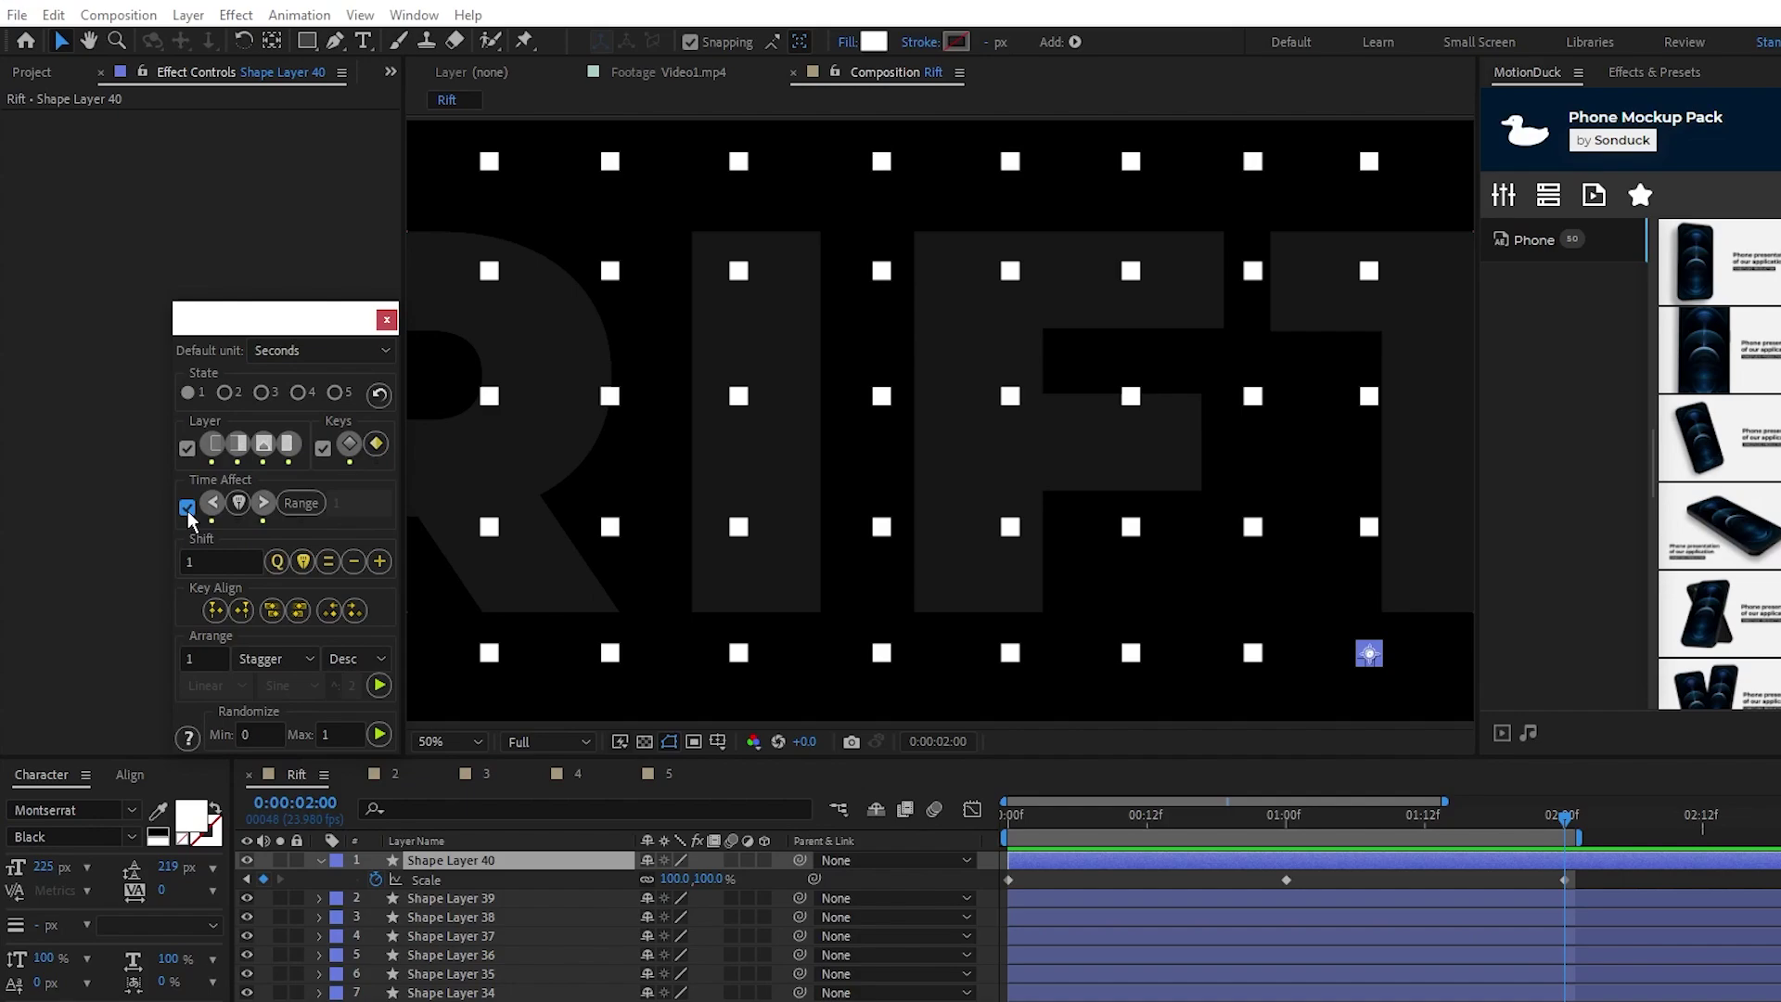
pyautogui.click(205, 559)
pyautogui.click(220, 562)
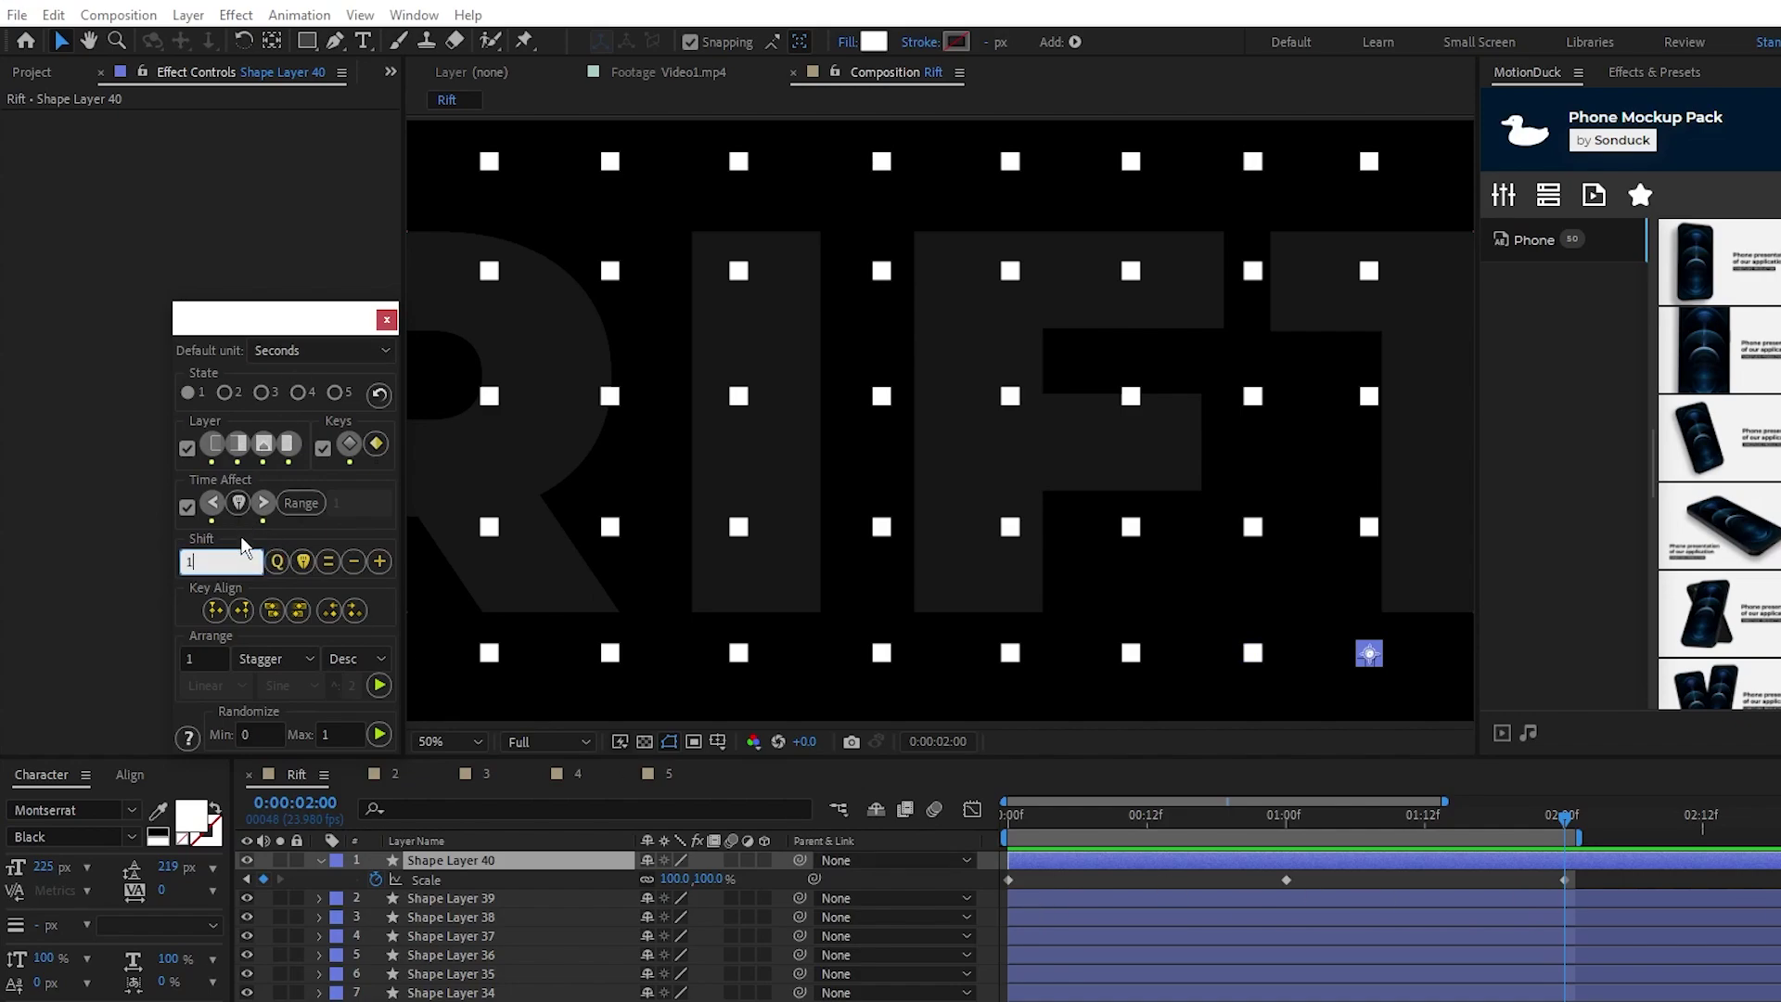
pyautogui.click(380, 562)
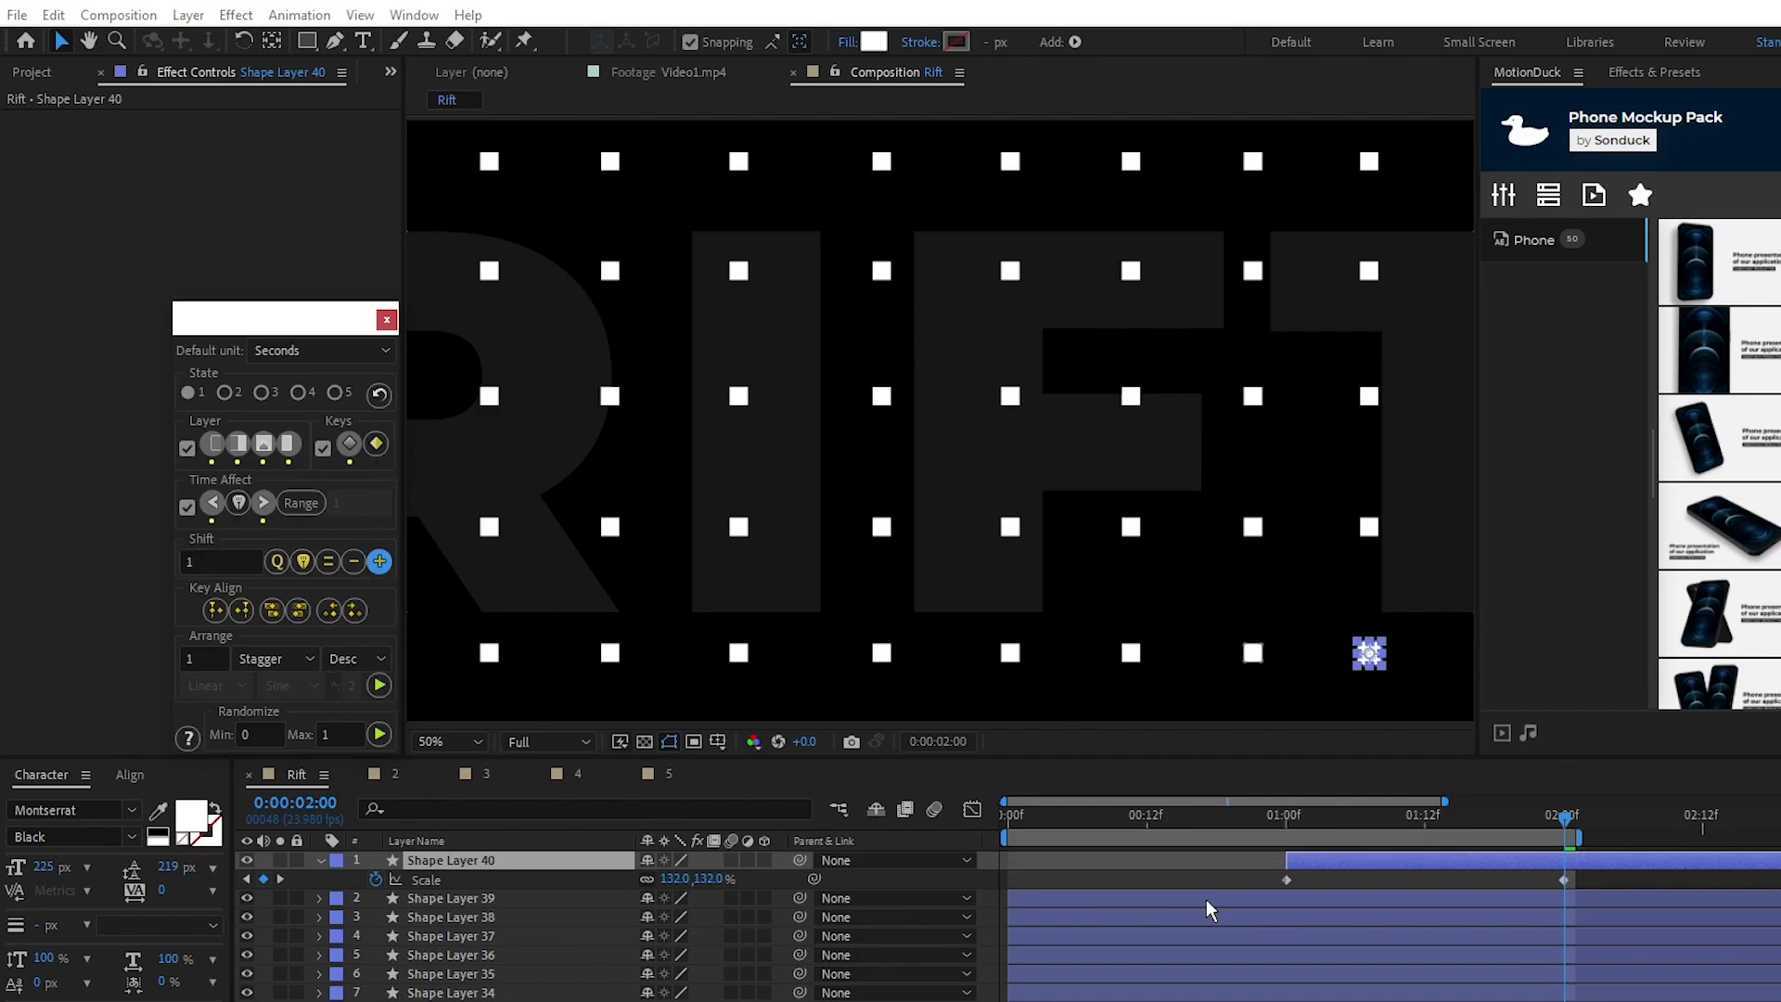
pyautogui.click(353, 563)
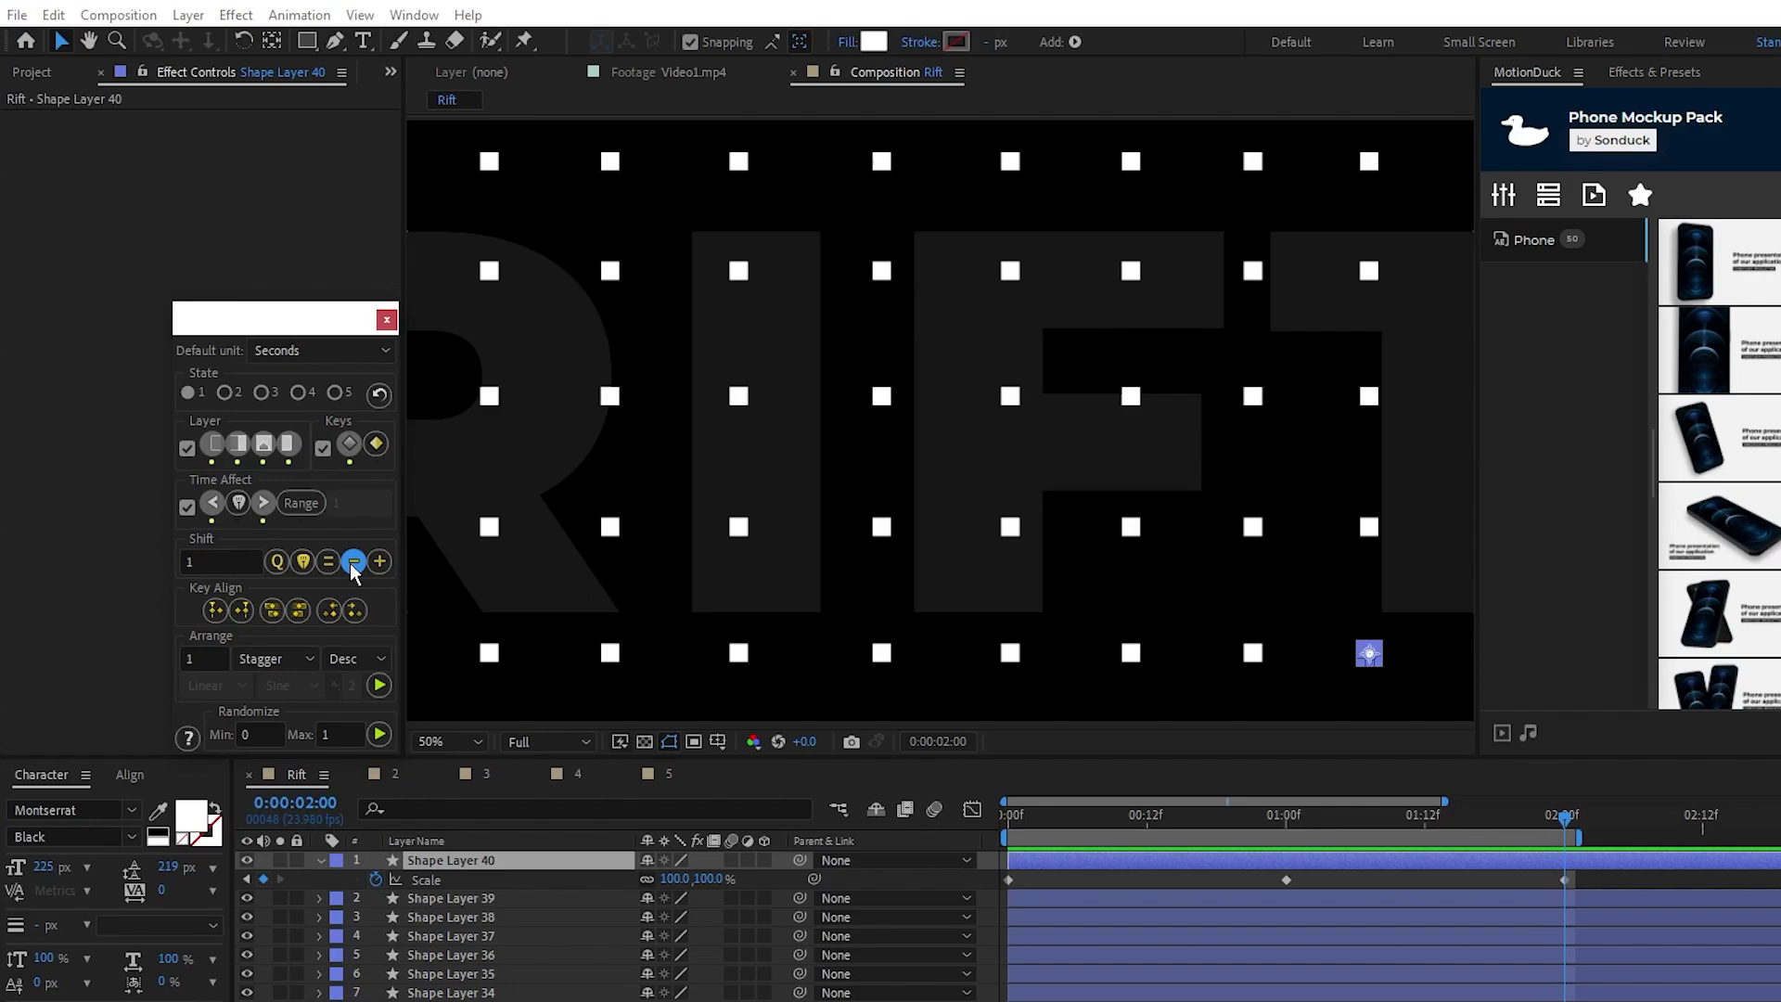
# Align the Scale keyframes so they end at the 02:00 mark.
pyautogui.click(221, 615)
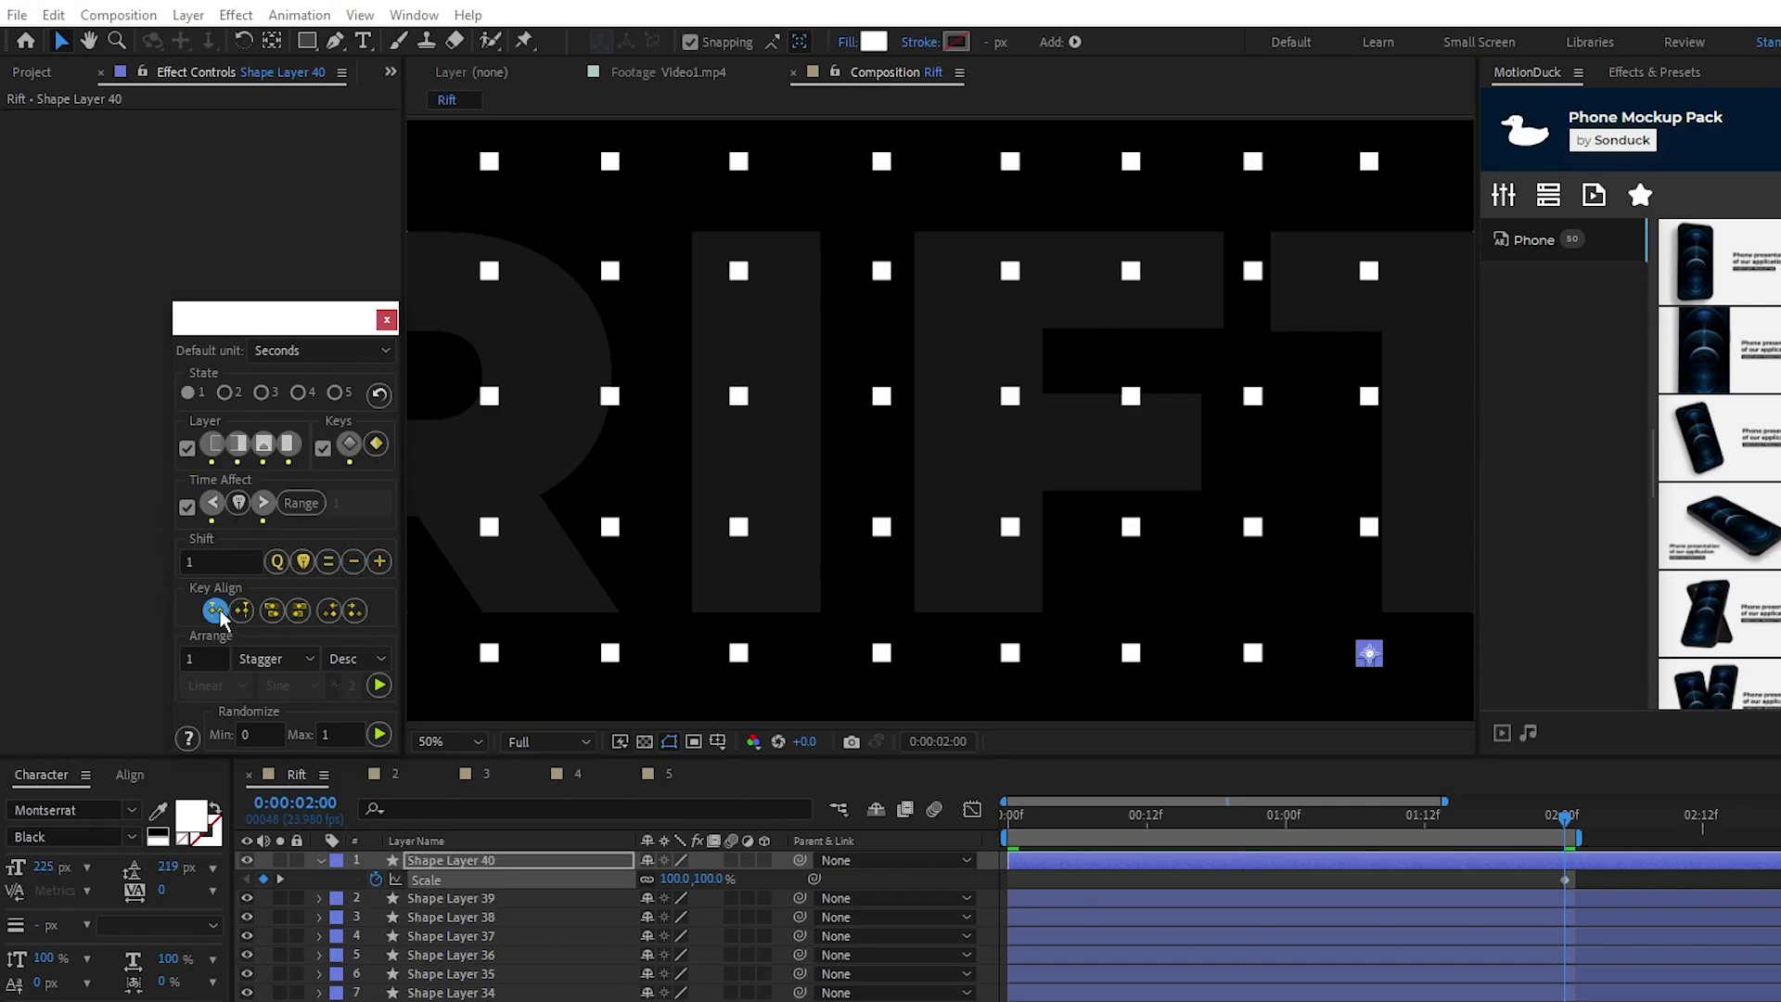
pyautogui.scroll(-3, 1429, 918)
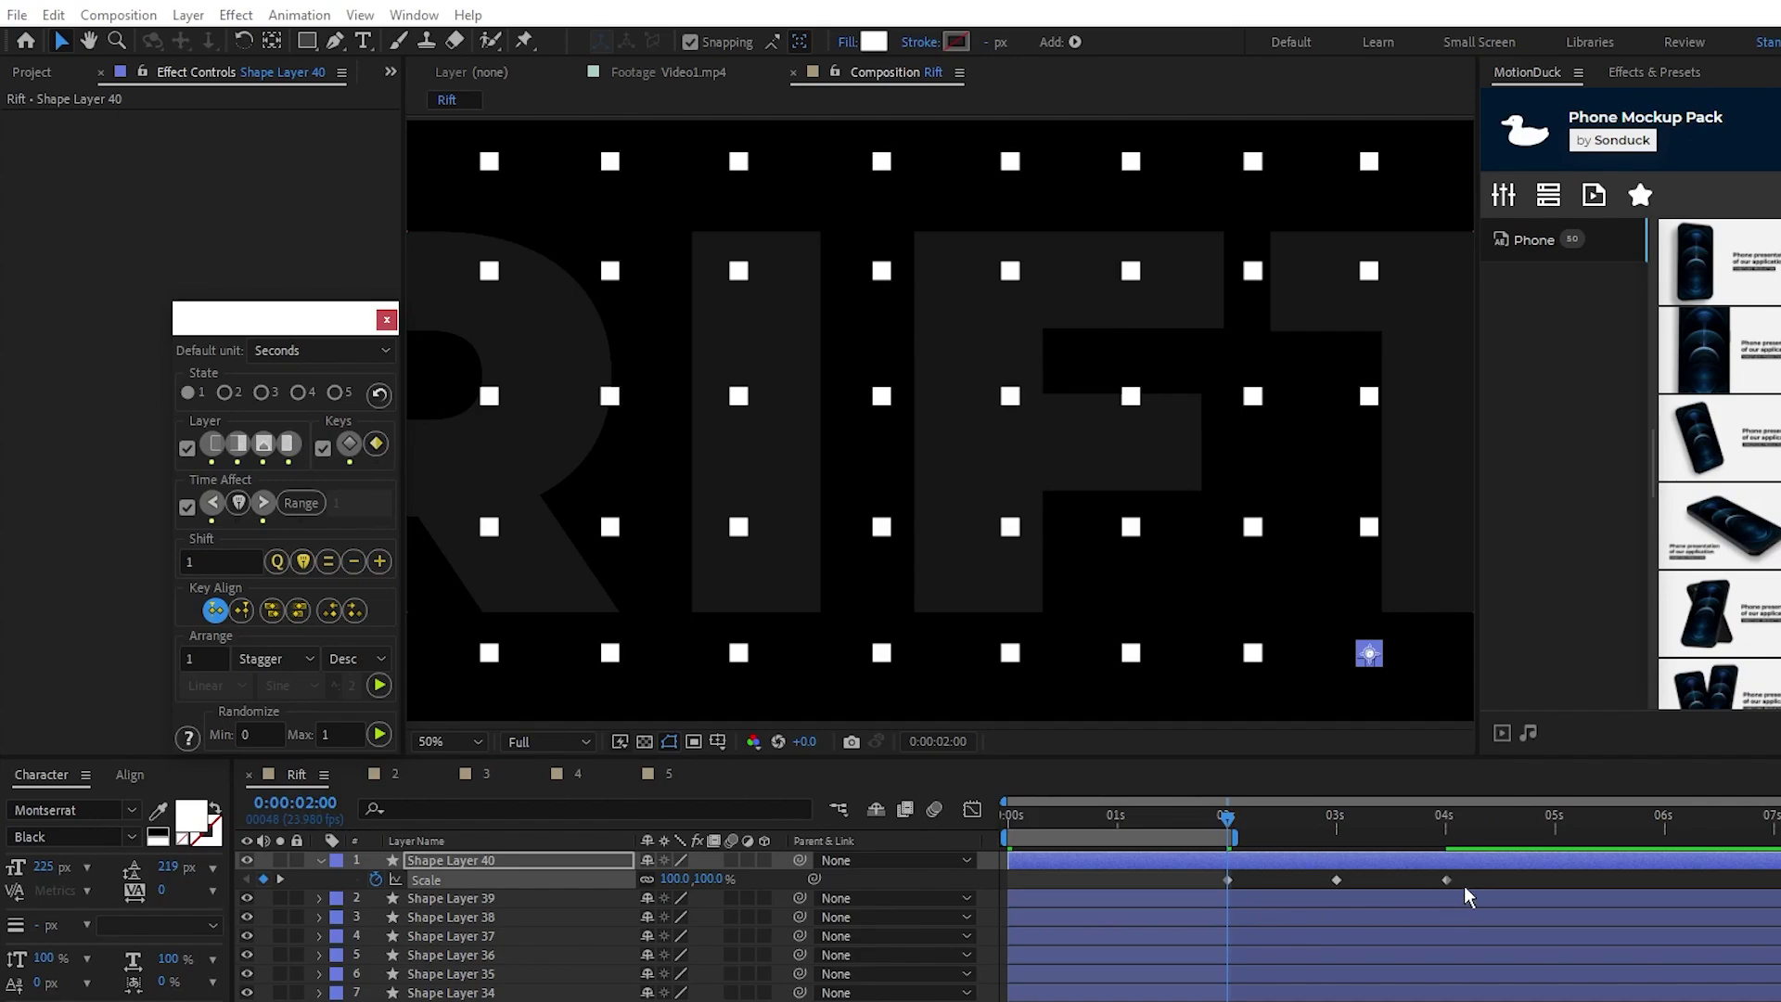
pyautogui.click(243, 609)
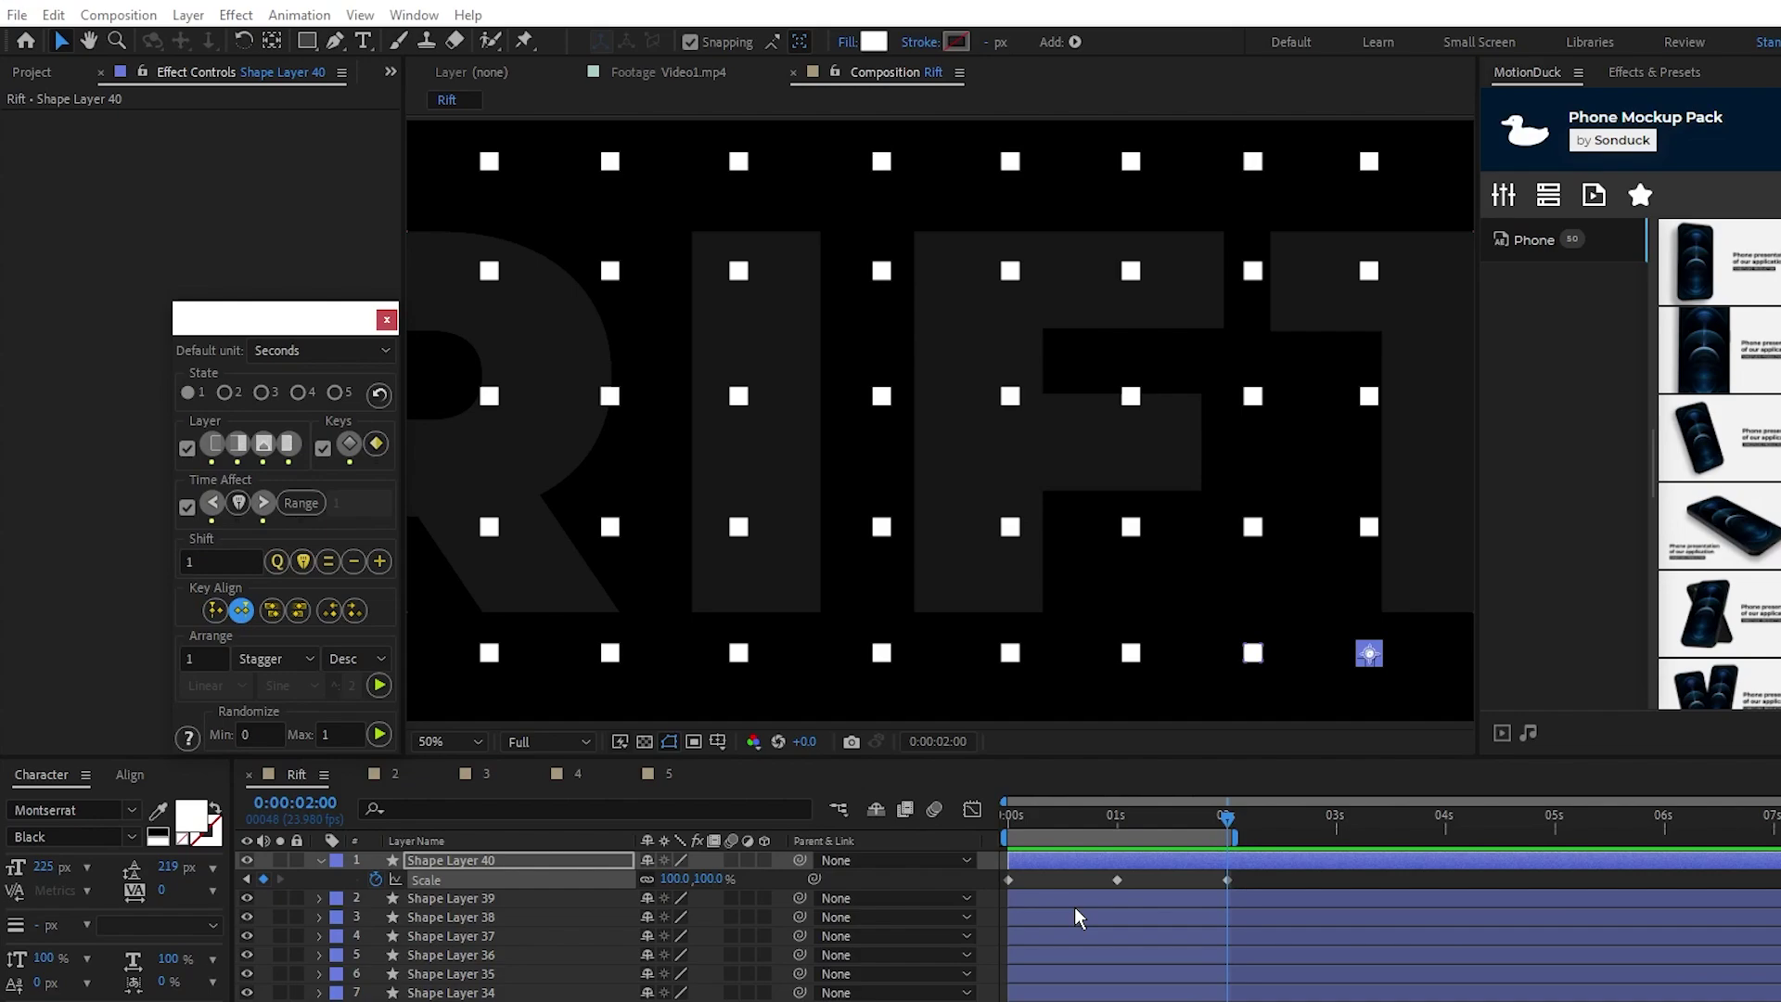
# Select all the shape layers and stagger them ascending with a step of 1 frame.
pyautogui.press('u')
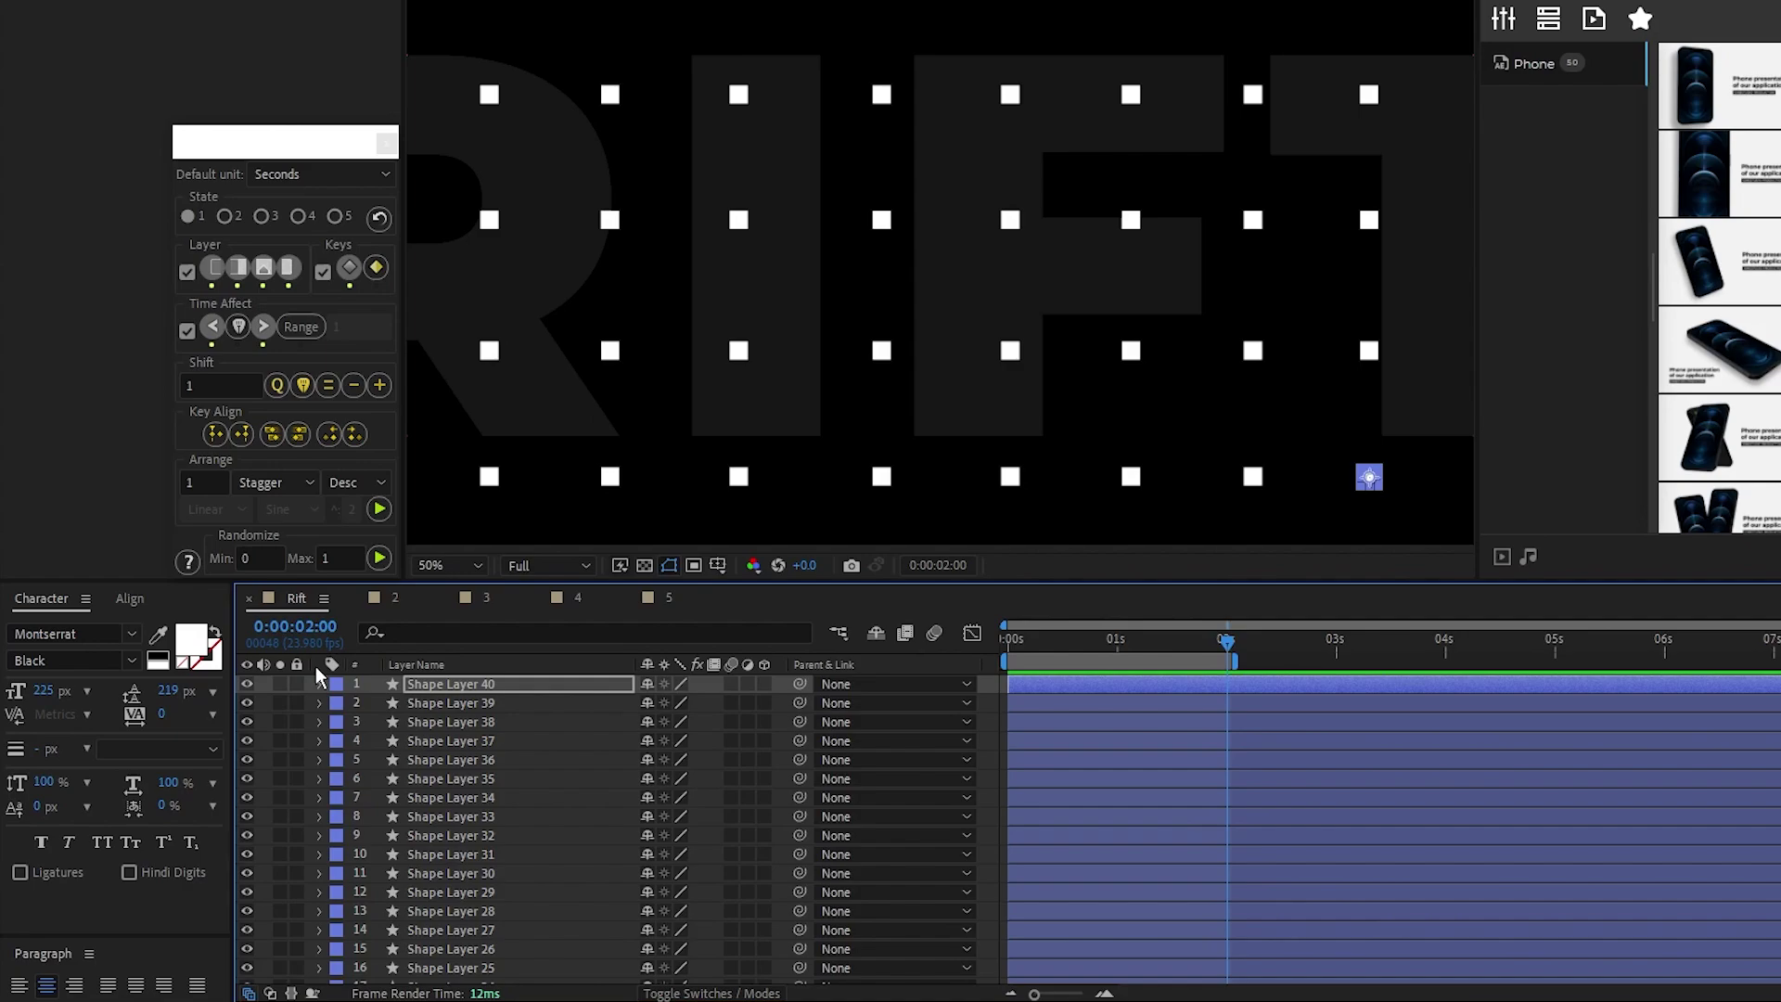
pyautogui.hotkey('ctrl', 'a')
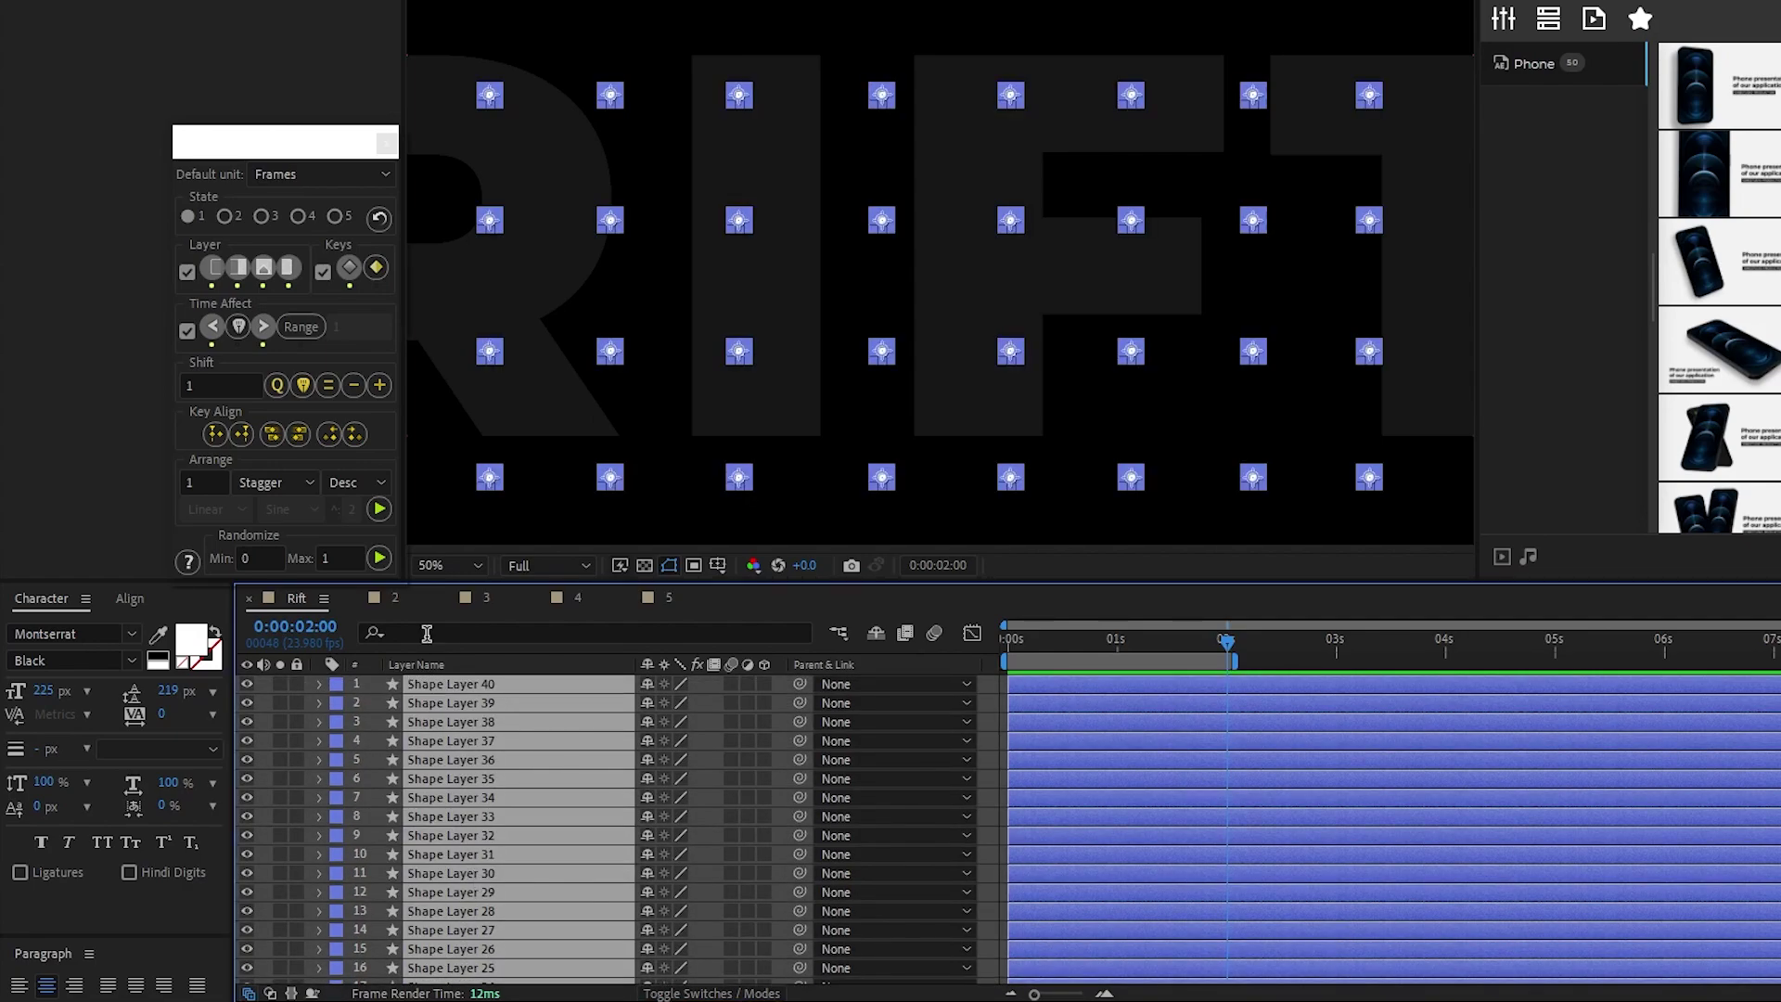
pyautogui.click(345, 484)
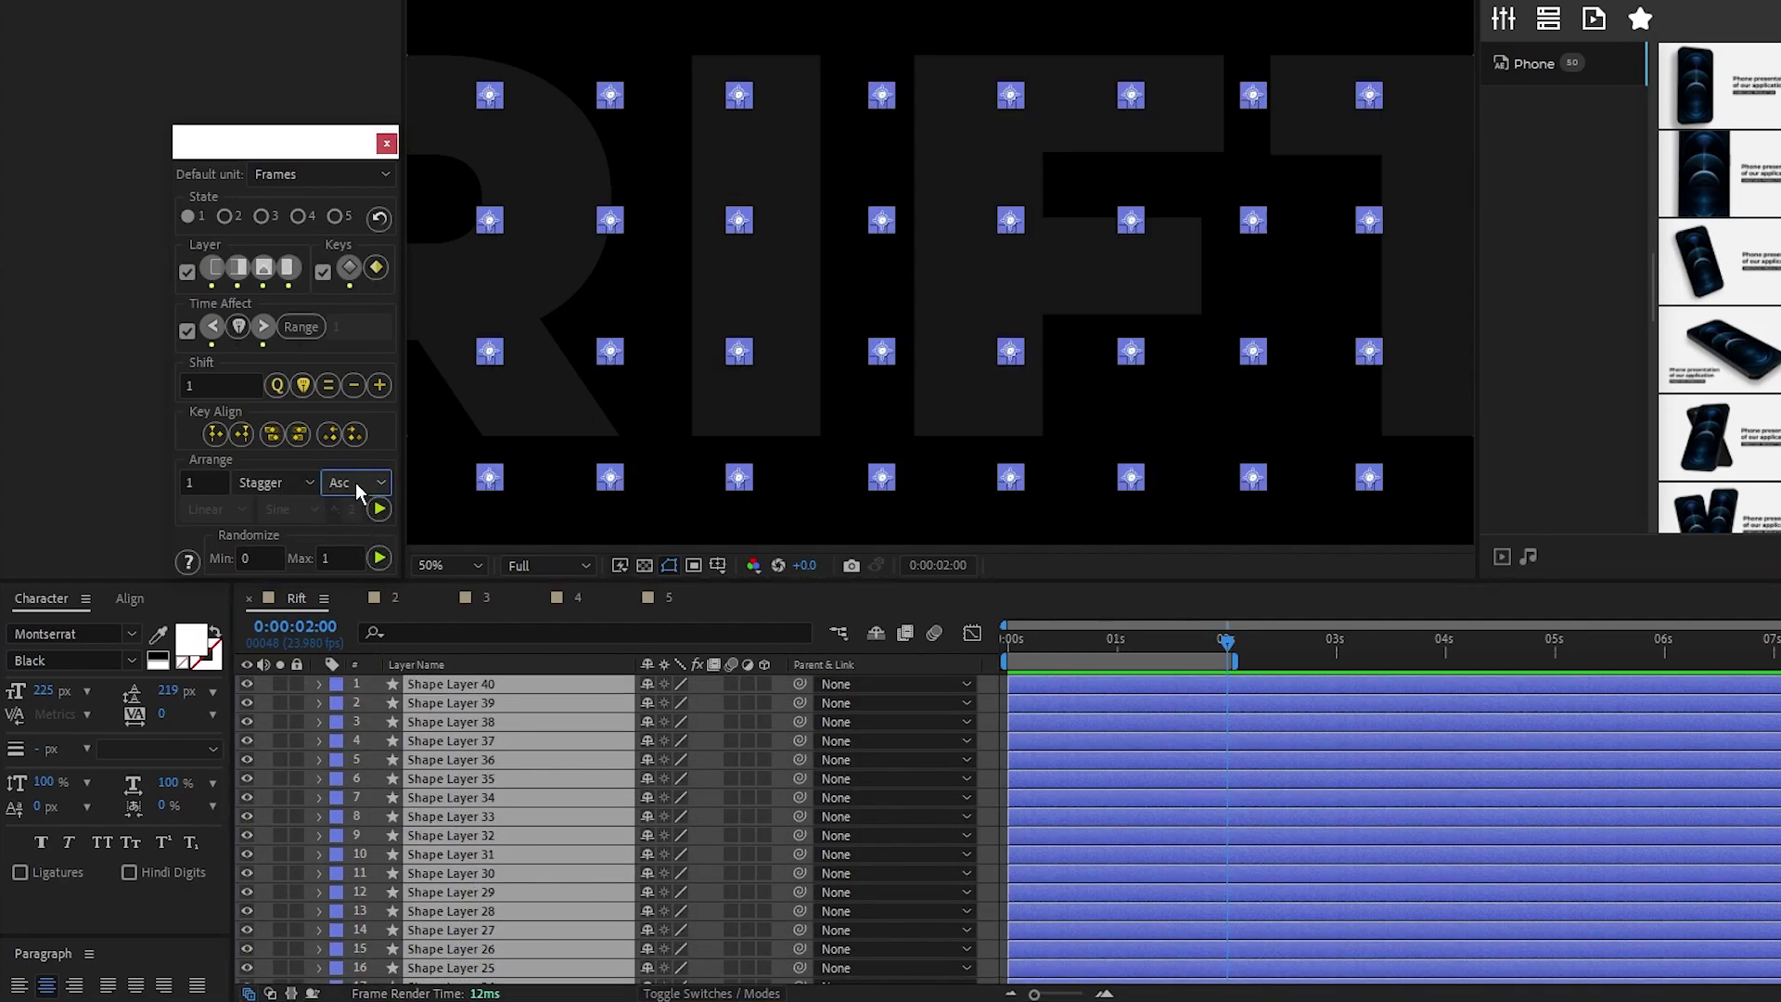
pyautogui.click(308, 180)
pyautogui.click(309, 200)
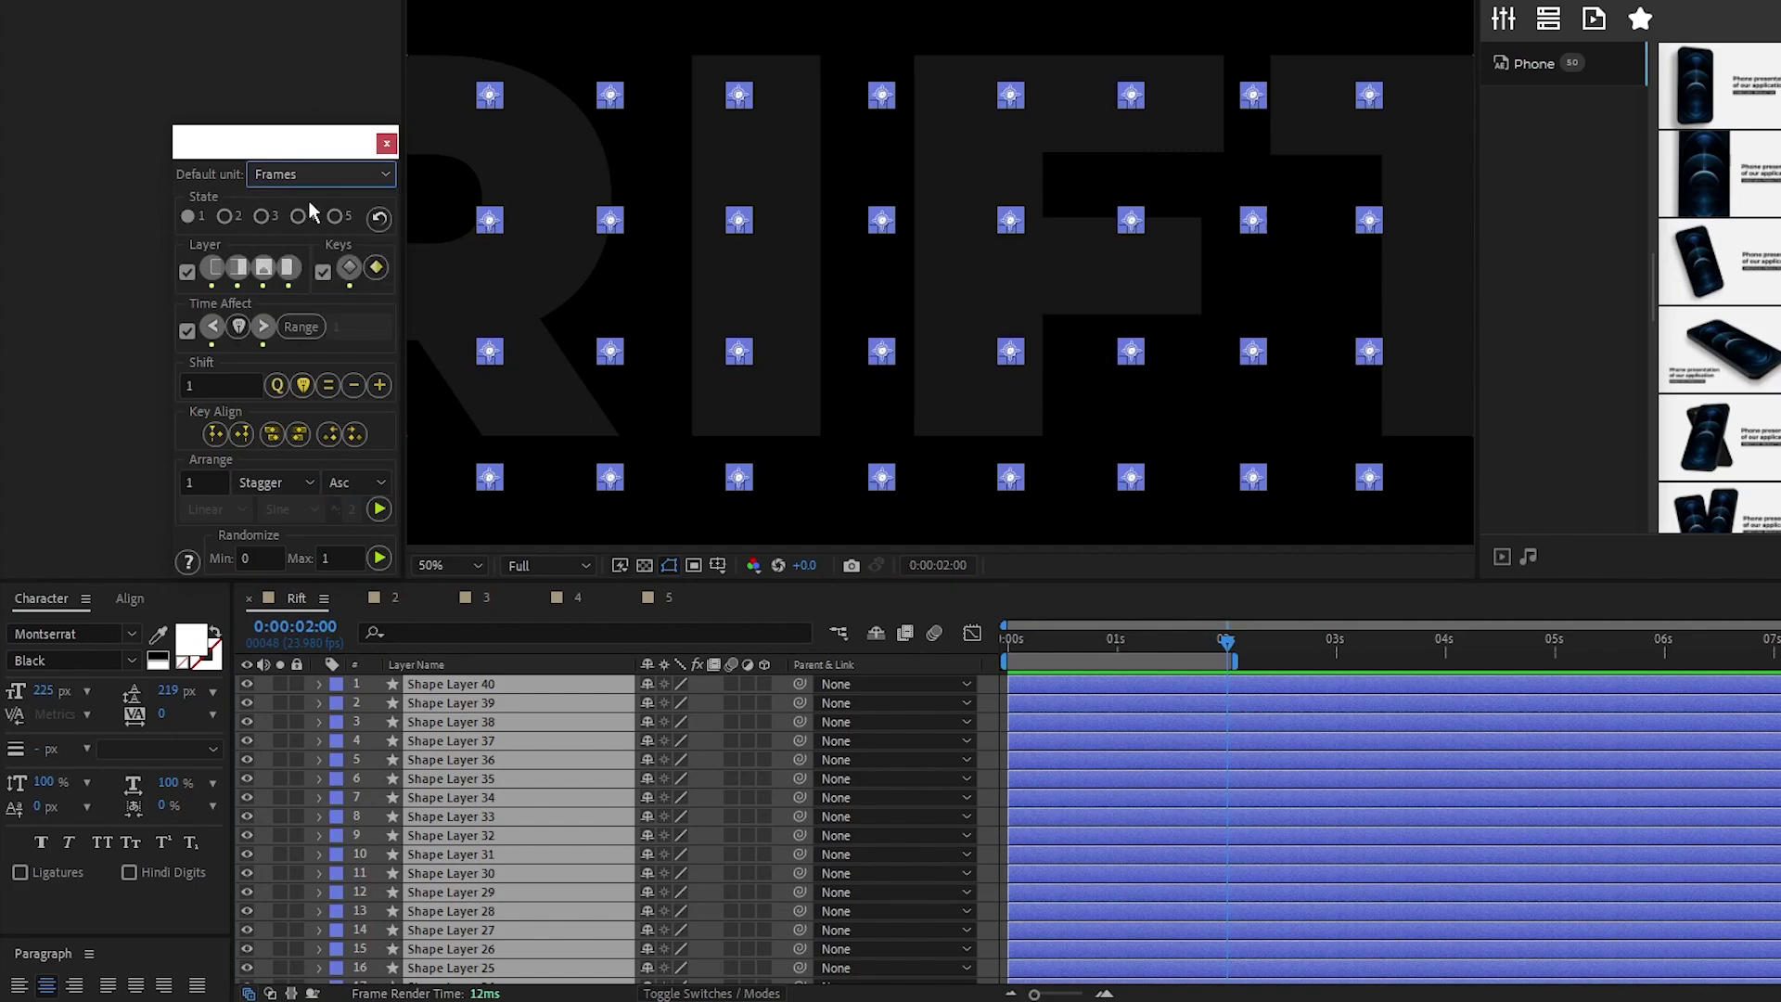
pyautogui.click(215, 480)
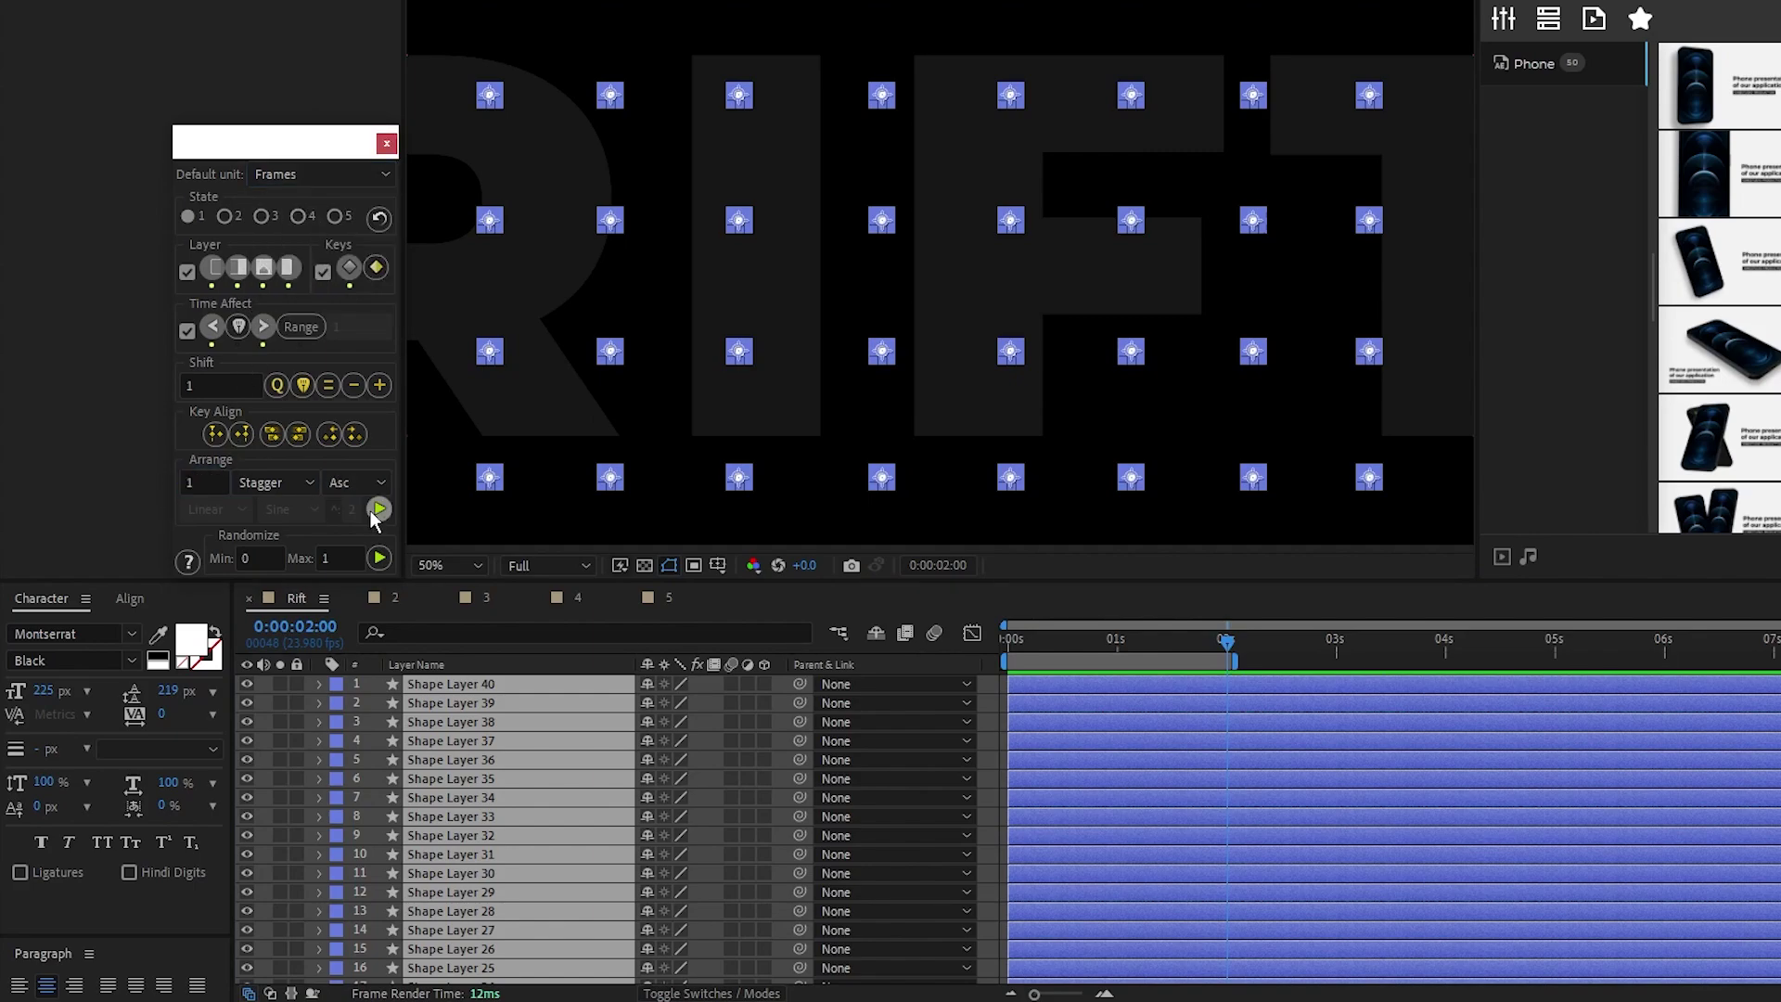
pyautogui.click(380, 509)
pyautogui.scroll(-5, 1029, 771)
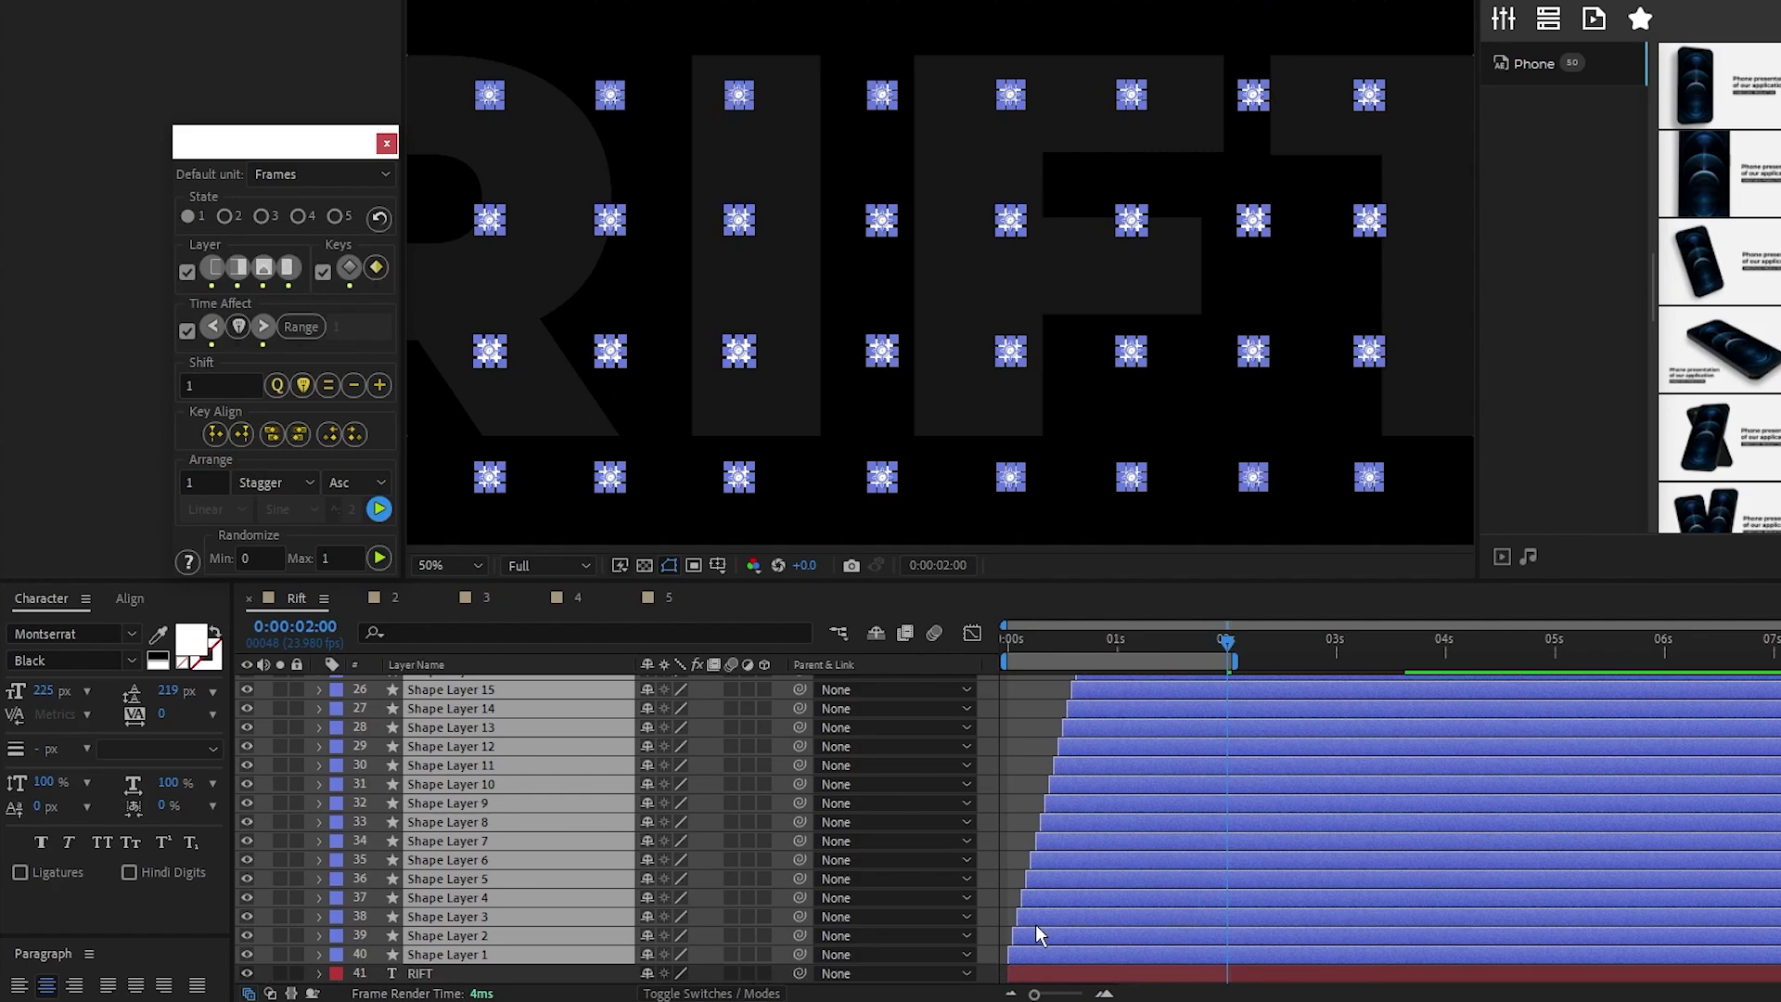
pyautogui.scroll(5, 1035, 824)
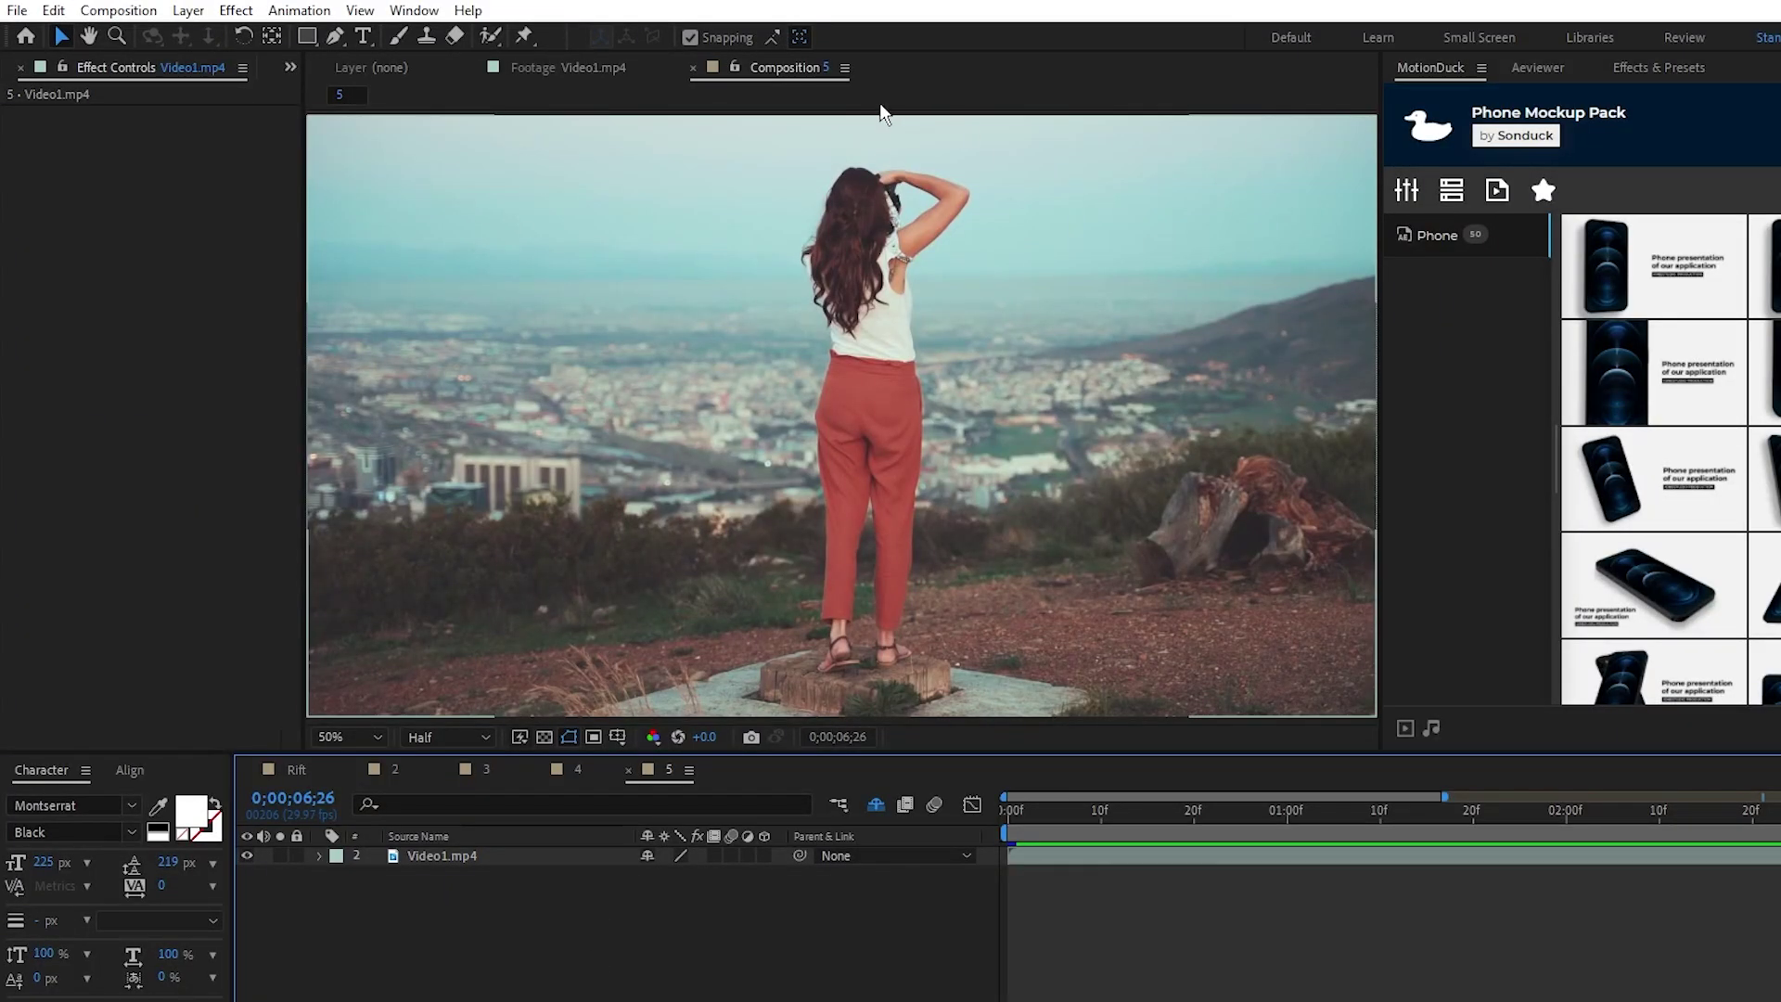
# Apply Effect > Plugin Everything > Displacer Pro to the Video1.mp4 layer.
pyautogui.click(700, 854)
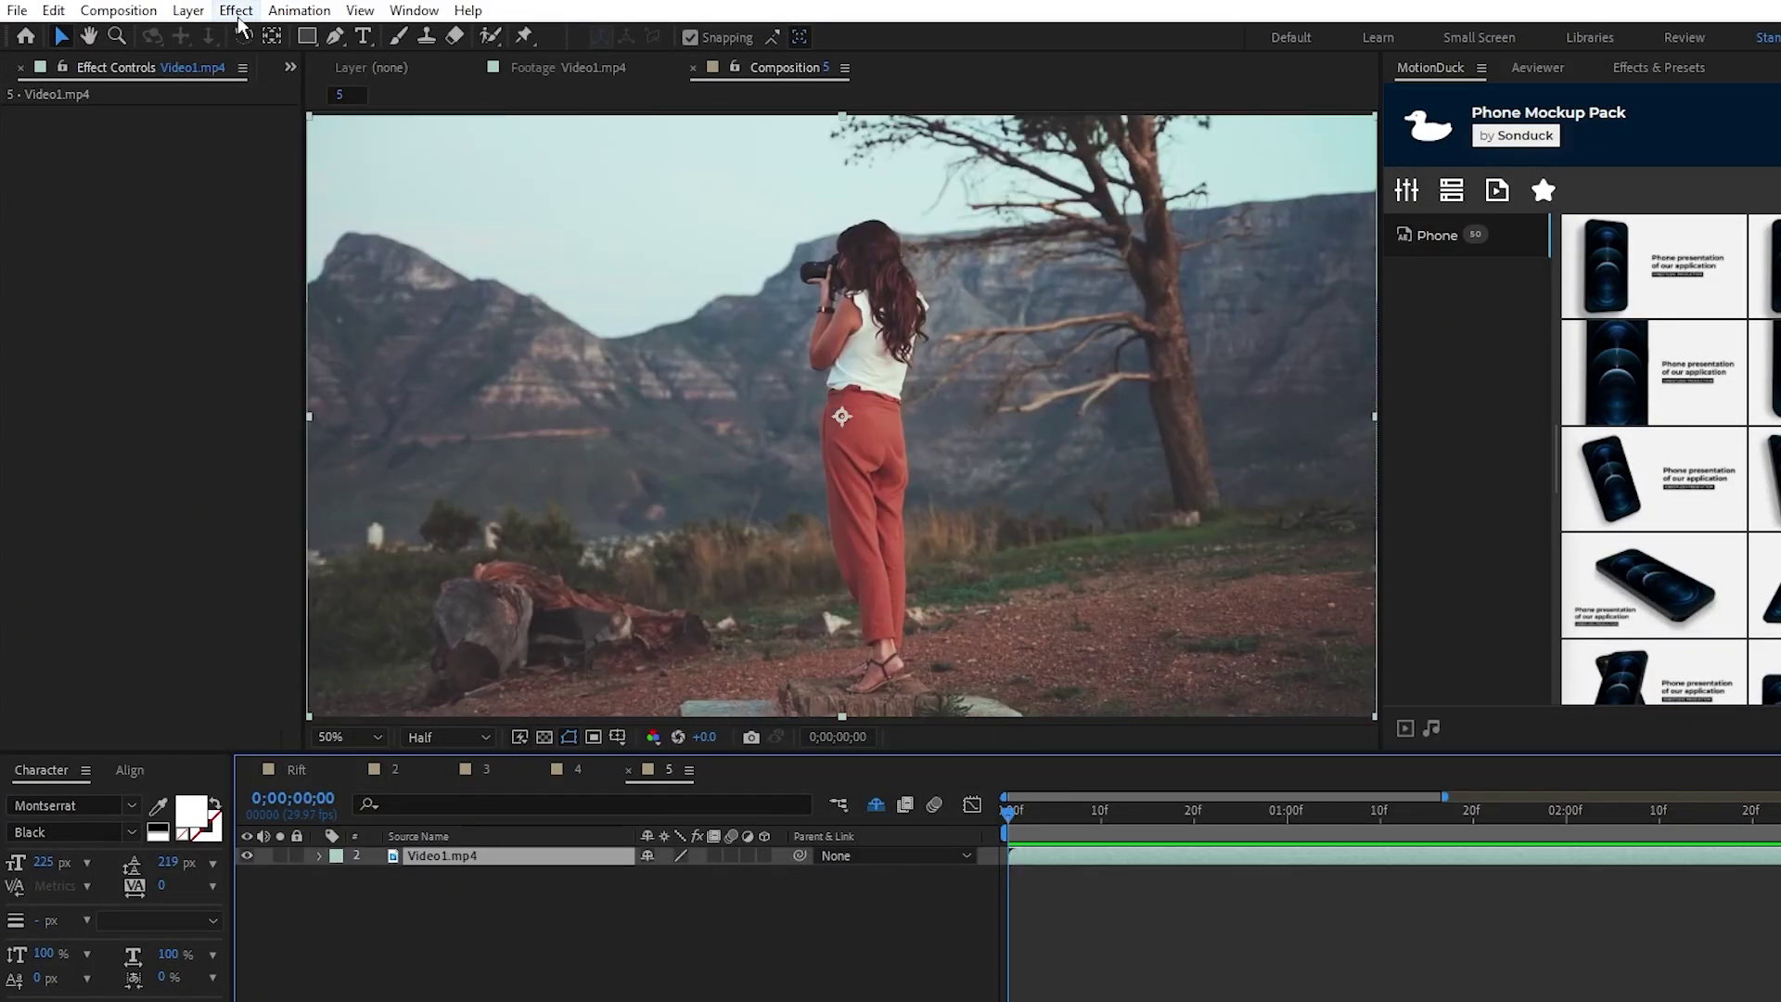
pyautogui.click(236, 10)
pyautogui.moveTo(378, 510)
pyautogui.click(662, 512)
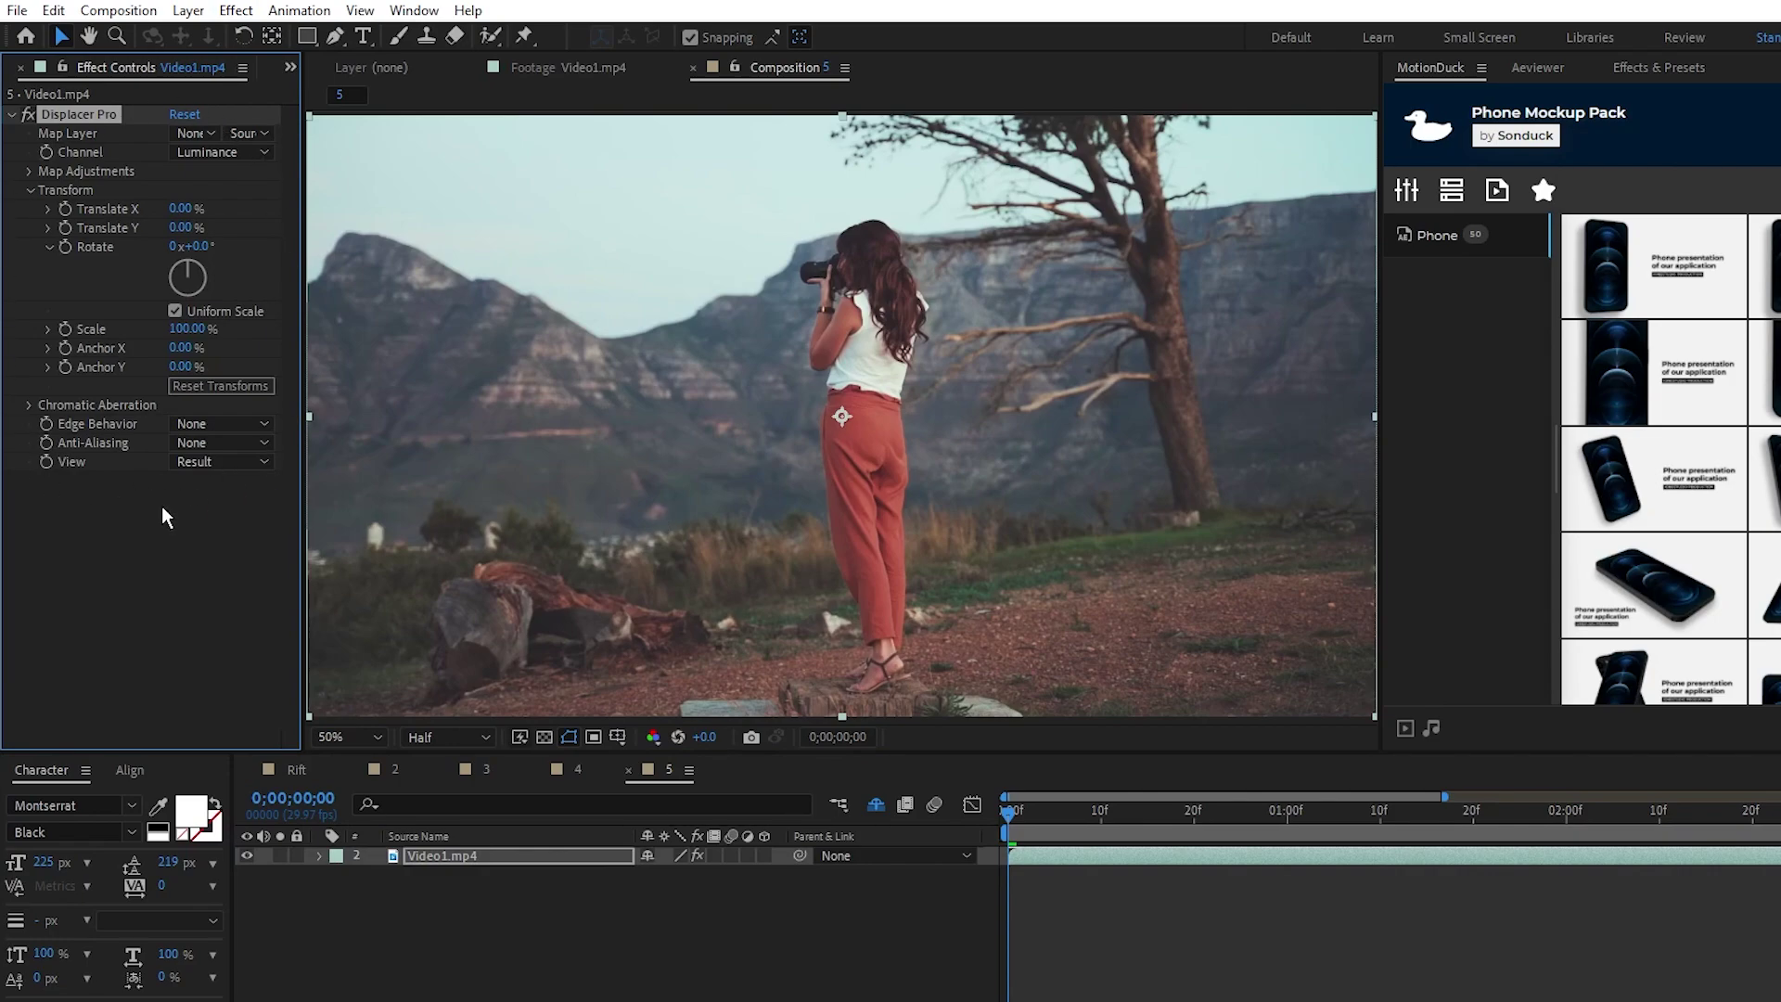
# Keep Displacer Pro's map layer at None and channel at Luminance, with Translate Y 118% and Translate X 123%.
pyautogui.click(196, 133)
pyautogui.click(209, 158)
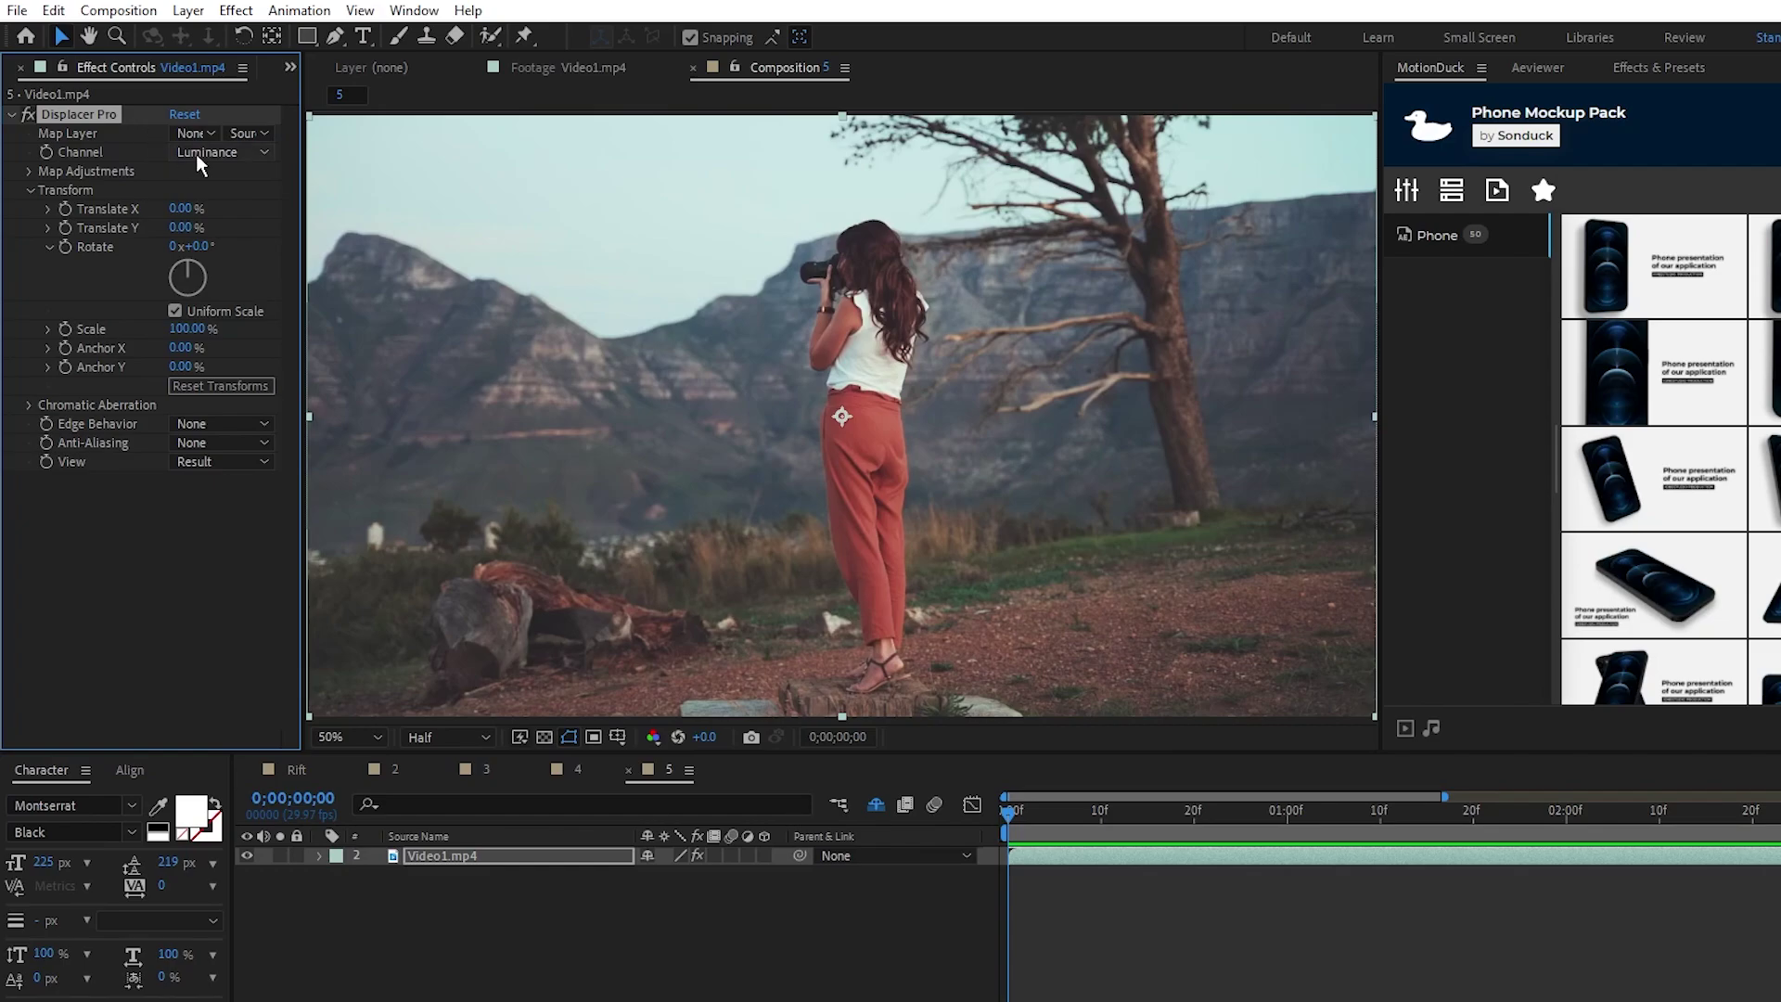
pyautogui.click(199, 152)
pyautogui.click(143, 160)
pyautogui.moveTo(176, 227); pyautogui.dragTo(303, 259)
pyautogui.moveTo(192, 328); pyautogui.dragTo(250, 255)
pyautogui.moveTo(174, 209); pyautogui.dragTo(349, 248)
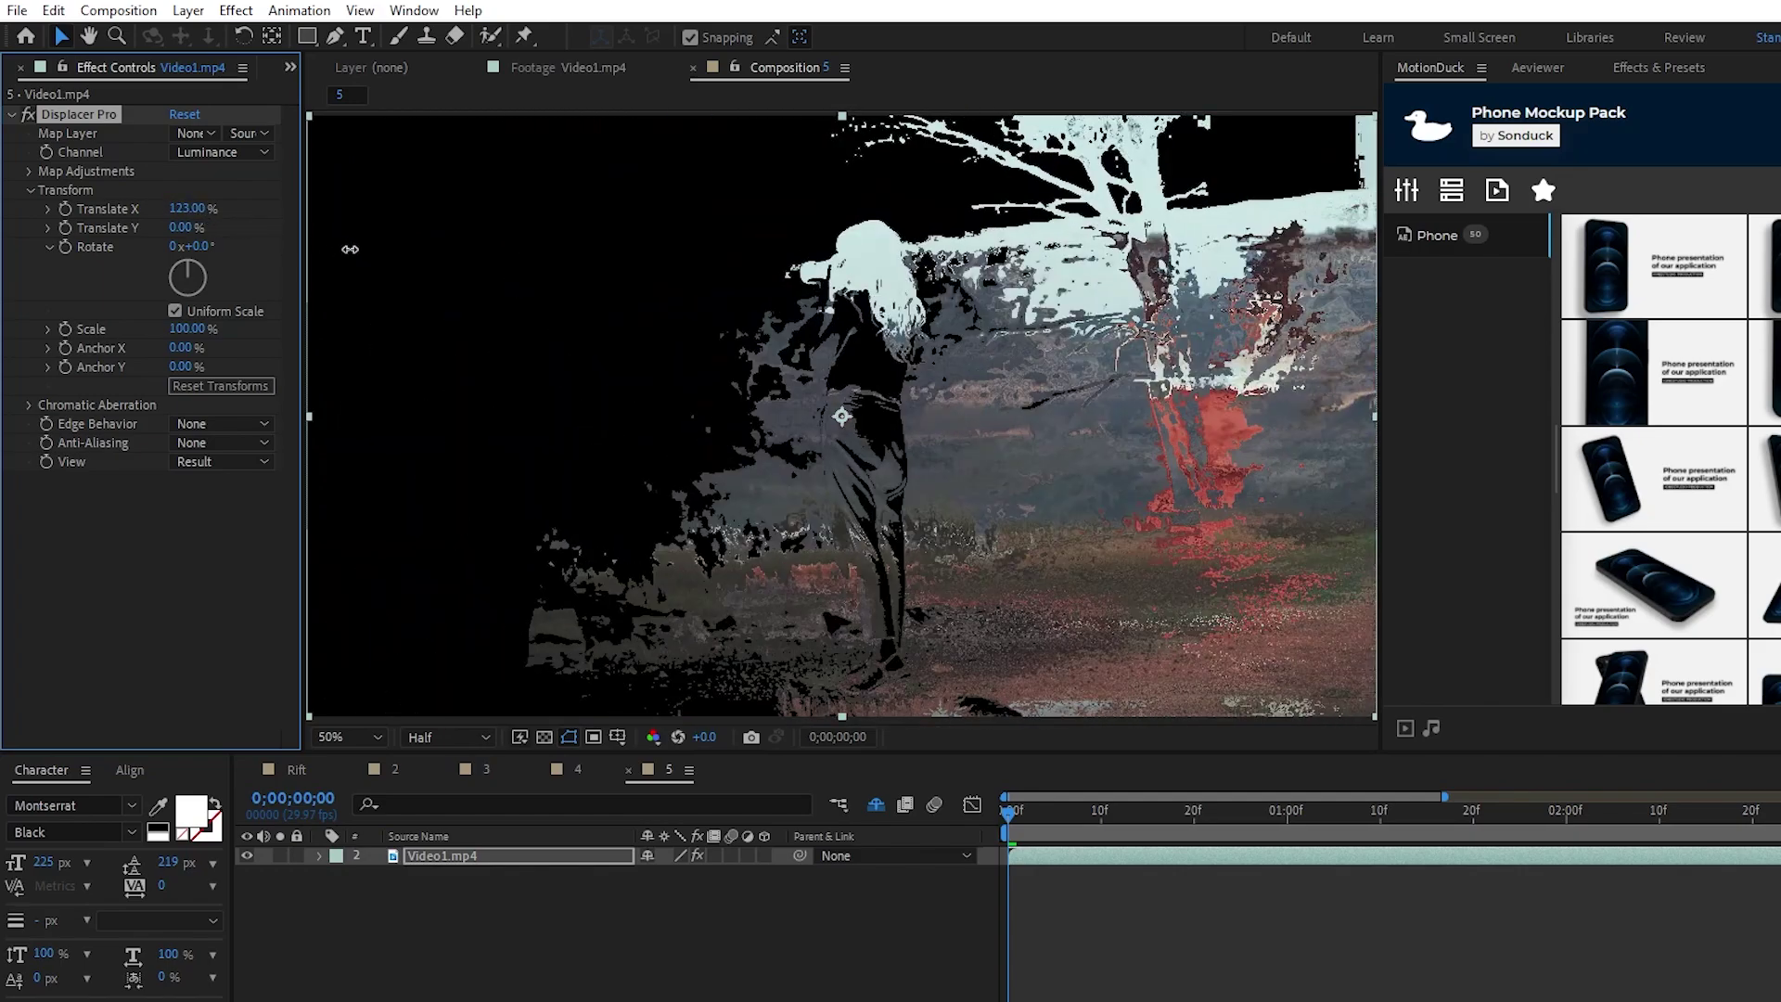
# Duplicate Video1.mp4 twice with Translate X -196% on one copy and reset on the newest, then preview.
pyautogui.click(432, 851)
pyautogui.hotkey('ctrl', 'd')
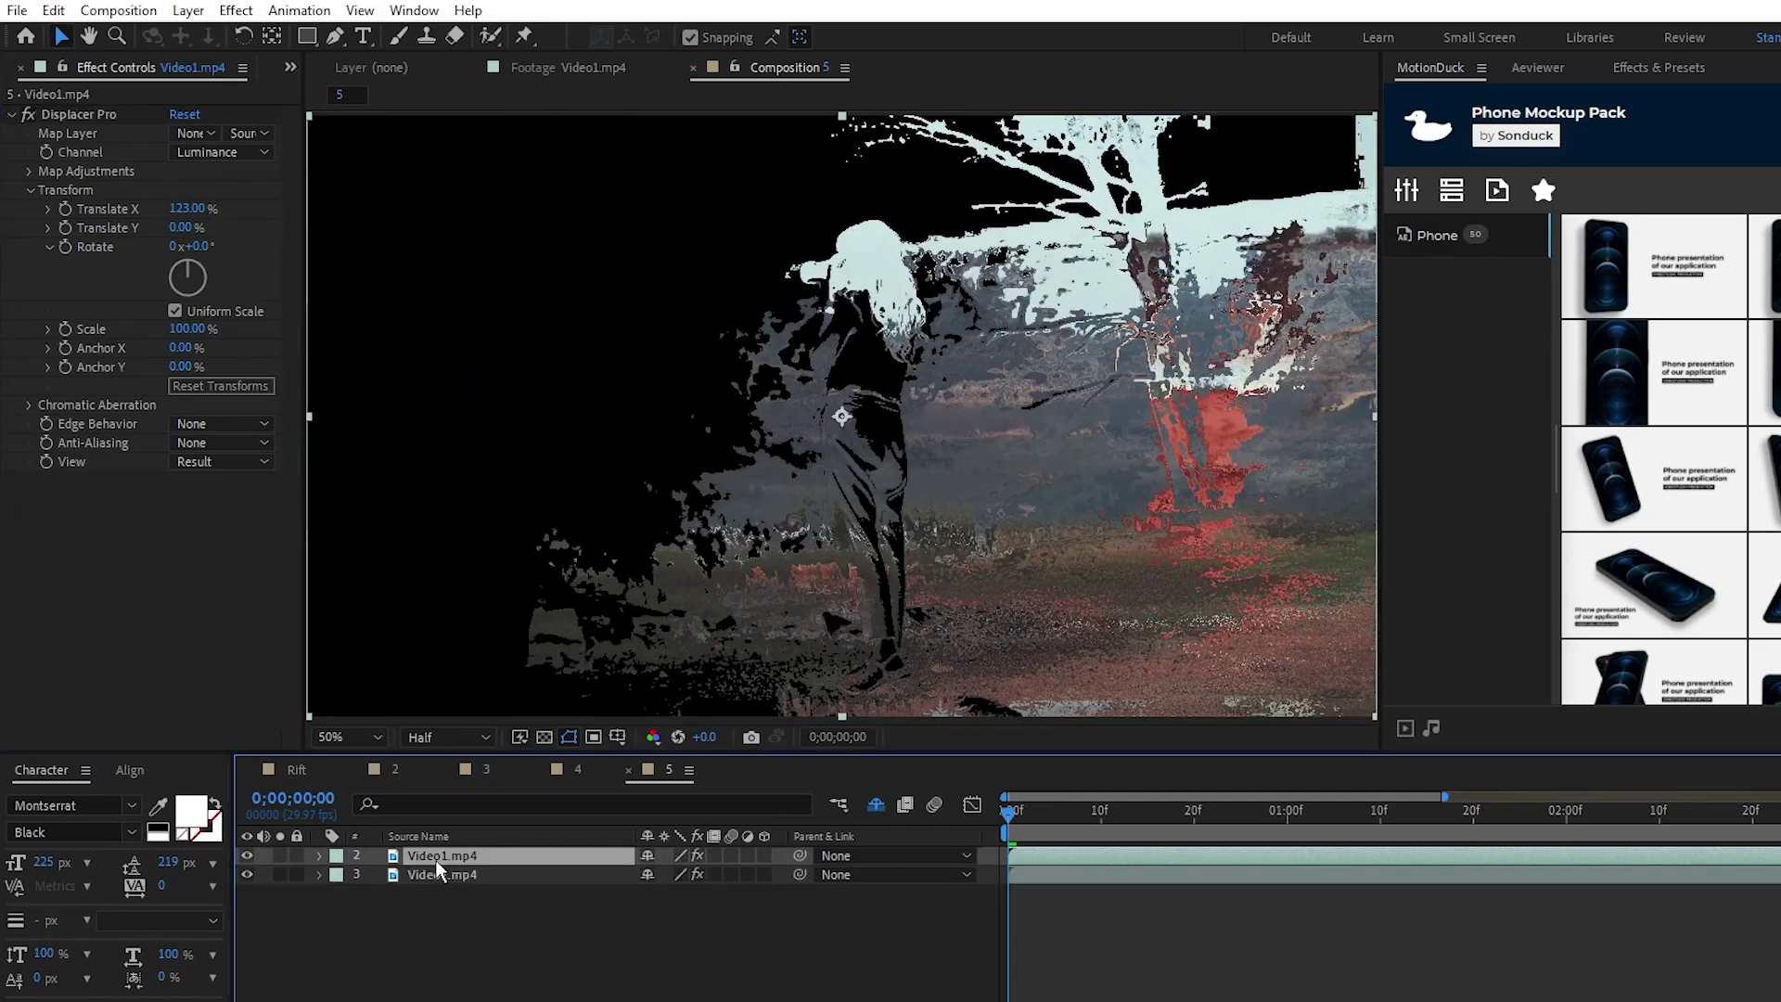
pyautogui.moveTo(200, 209); pyautogui.dragTo(142, 233)
pyautogui.click(447, 857)
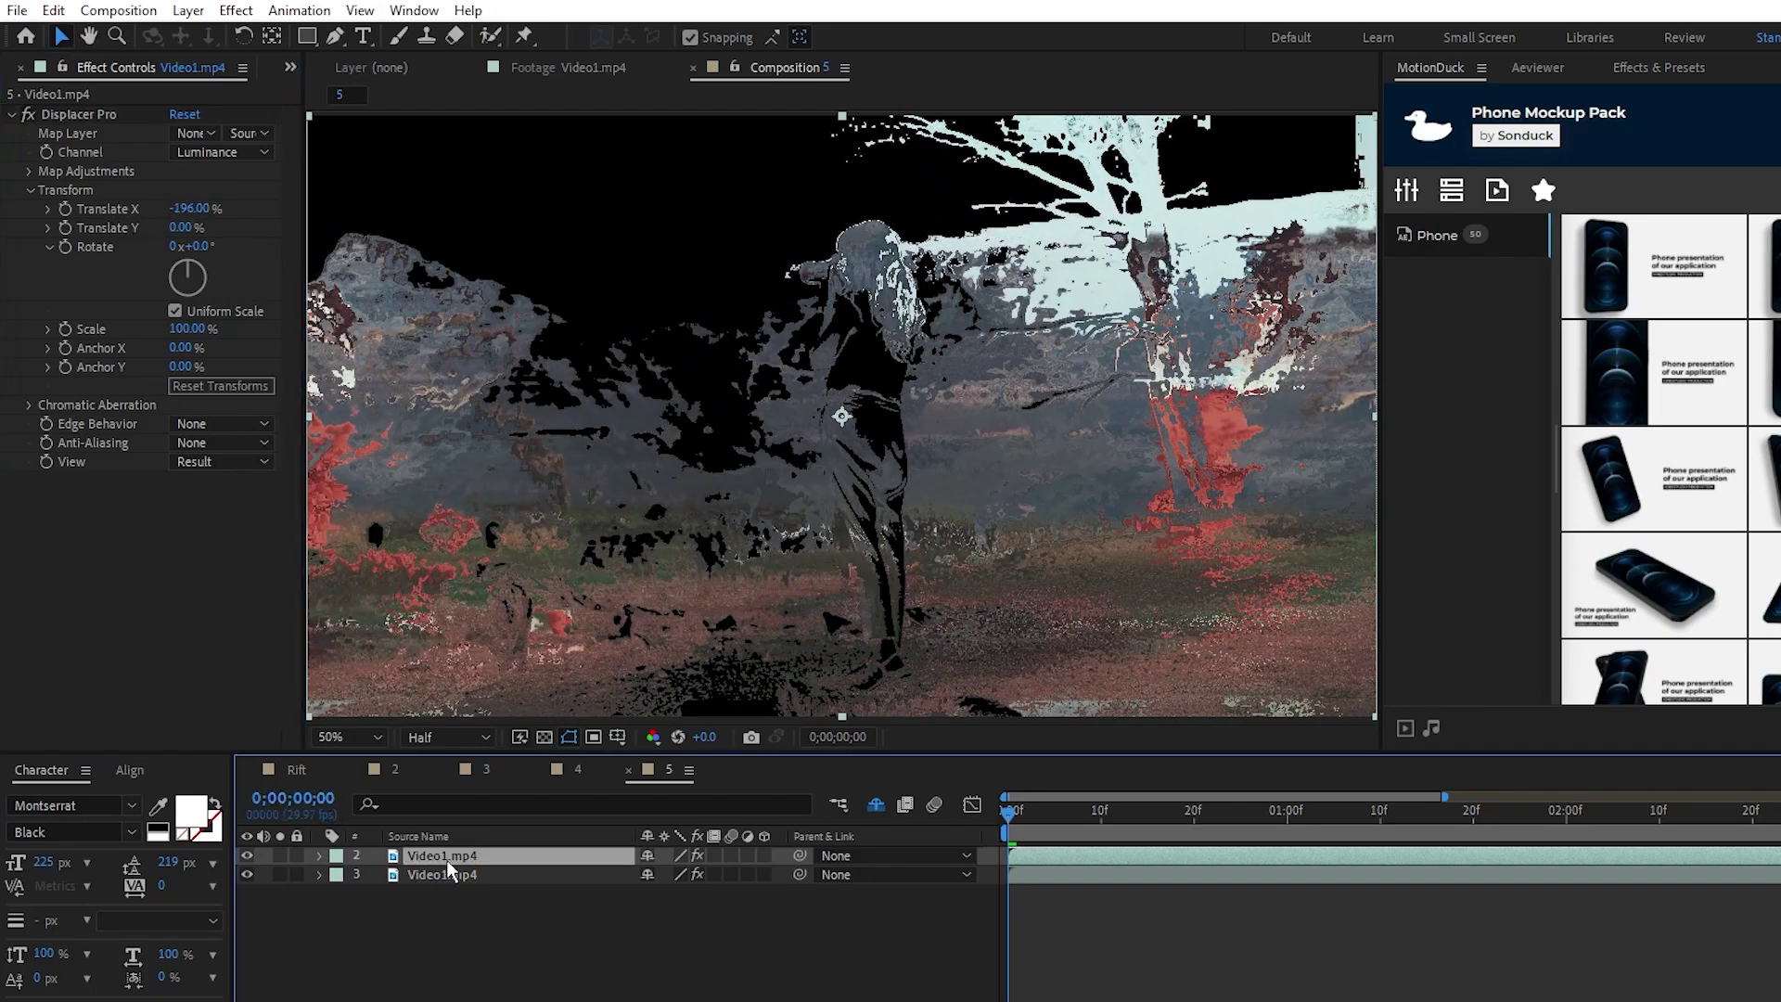
pyautogui.hotkey('ctrl', 'd')
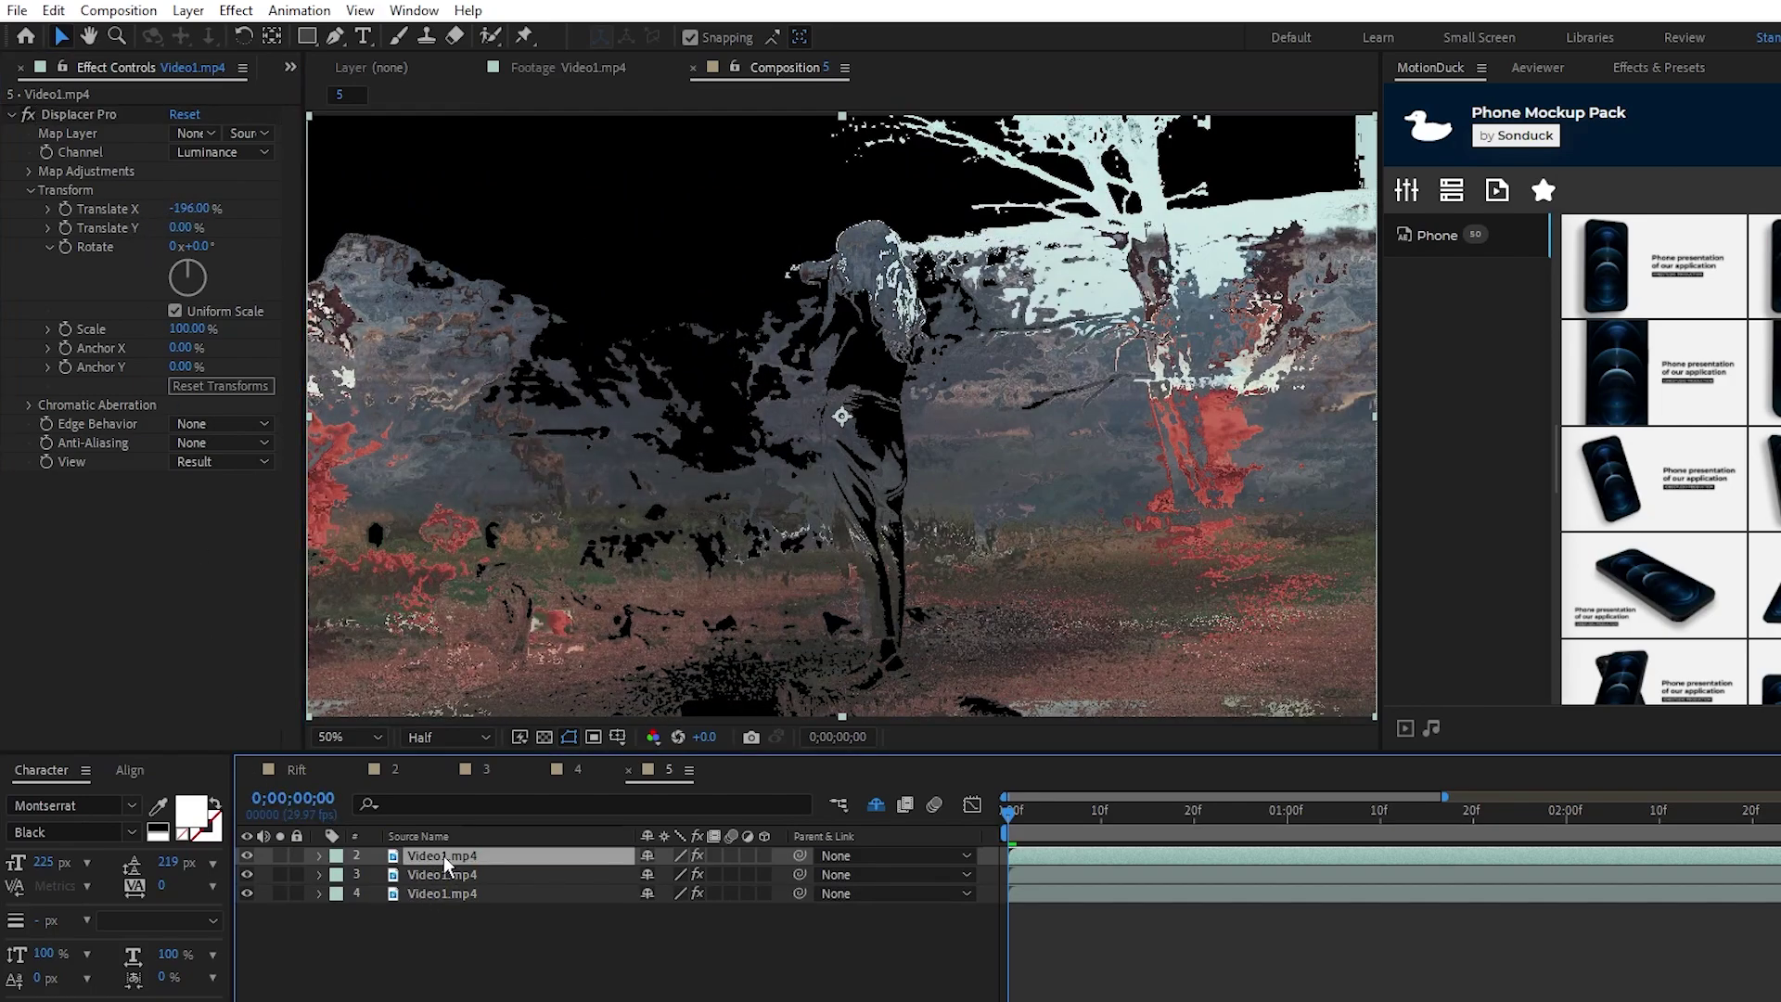
pyautogui.click(443, 895)
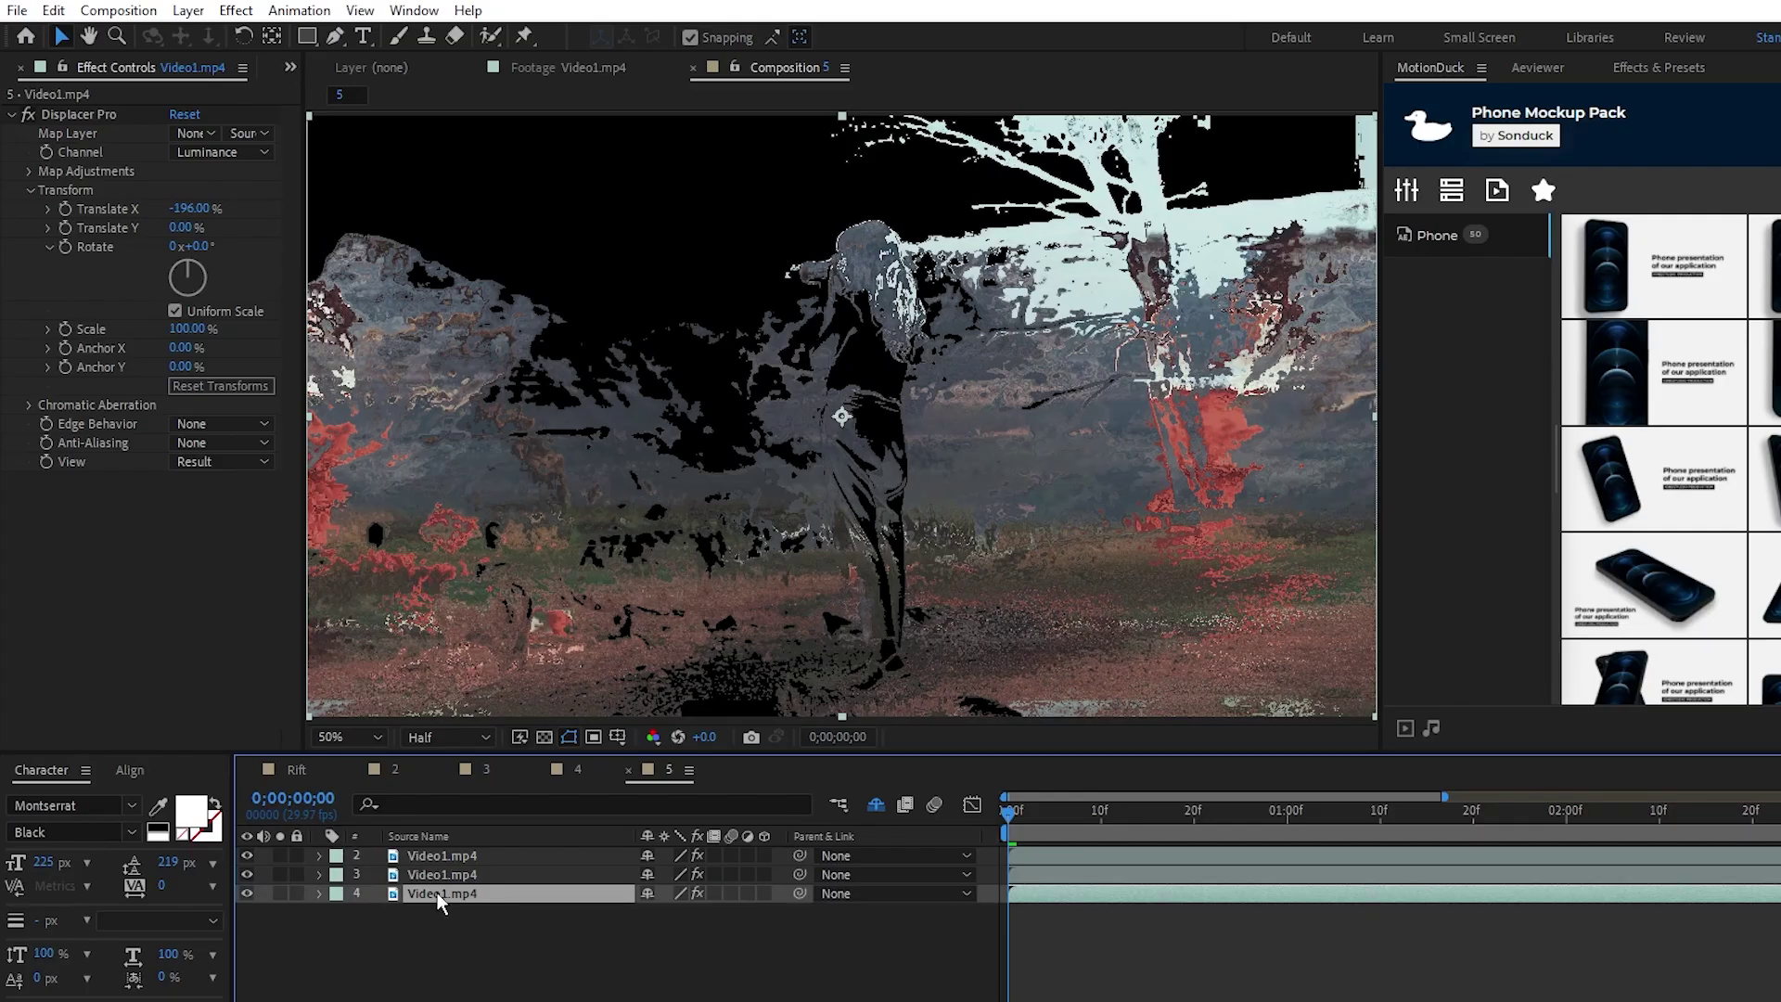
pyautogui.click(184, 114)
pyautogui.press('space')
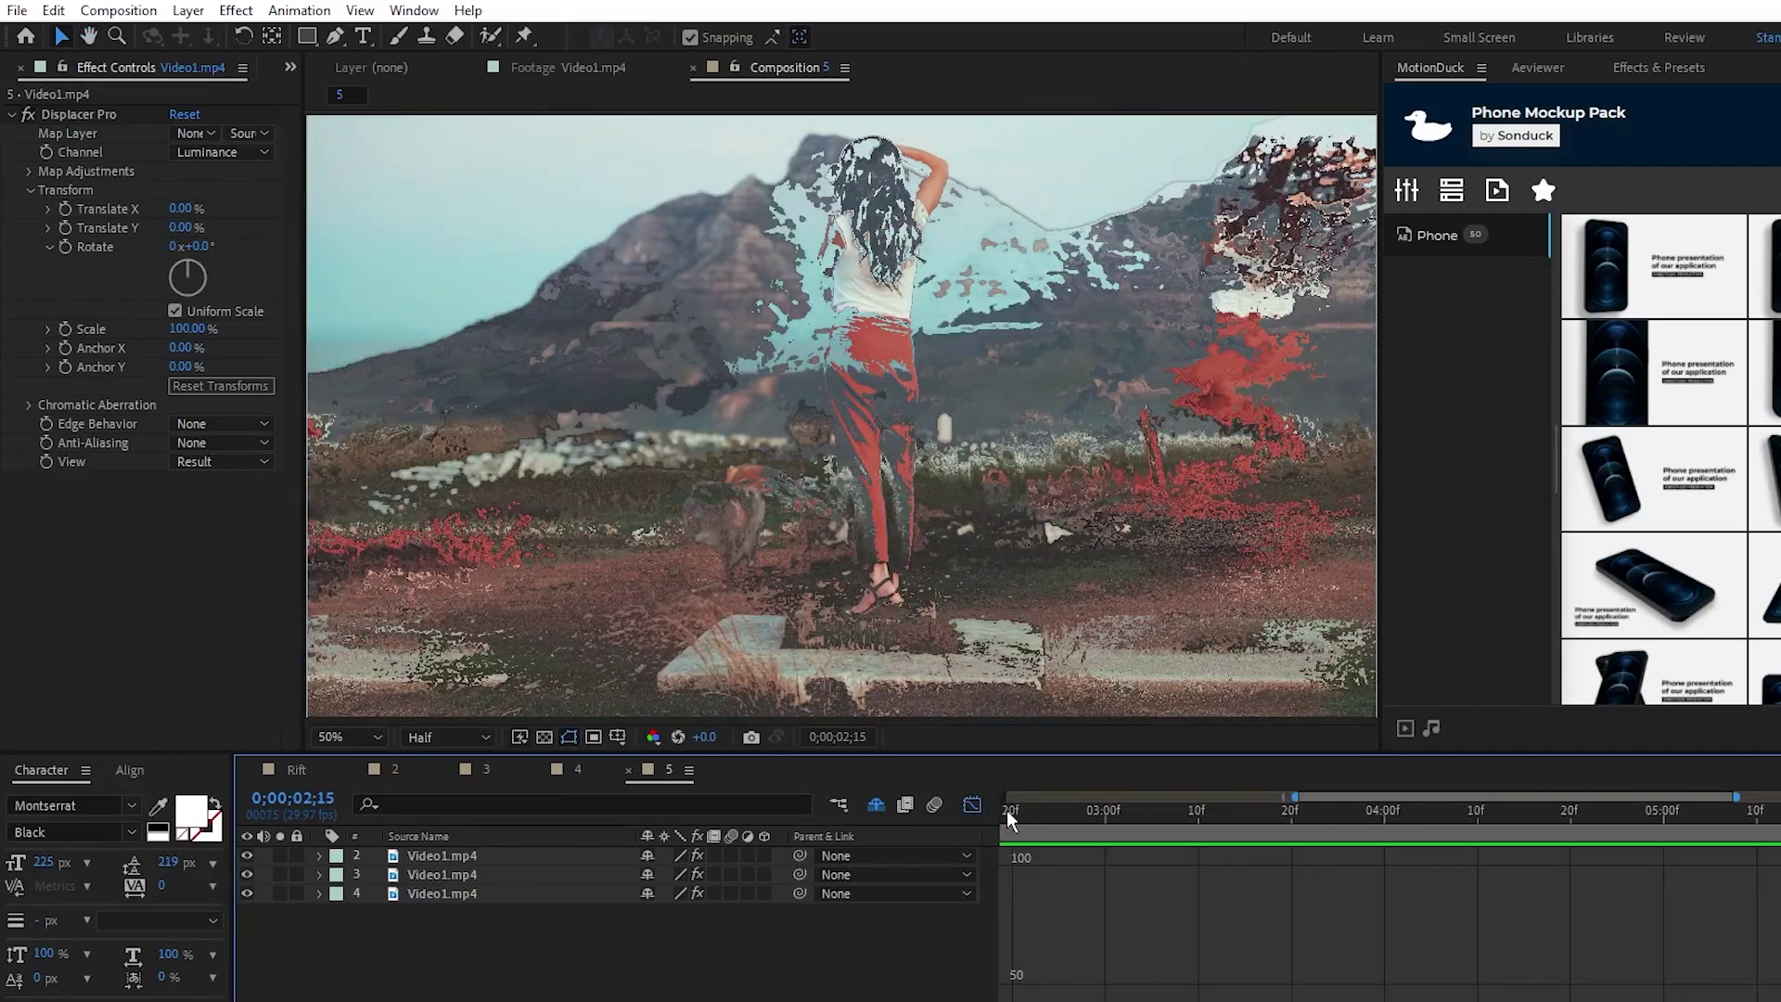
# Delete the two Video1.mp4 duplicates, return to frame one, and briefly reveal and check the hidden GR1.mov layer.
pyautogui.click(441, 874)
pyautogui.keyDown('shift'); pyautogui.click(442, 855); pyautogui.keyUp('shift')
pyautogui.press('Delete')
pyautogui.press('Home')
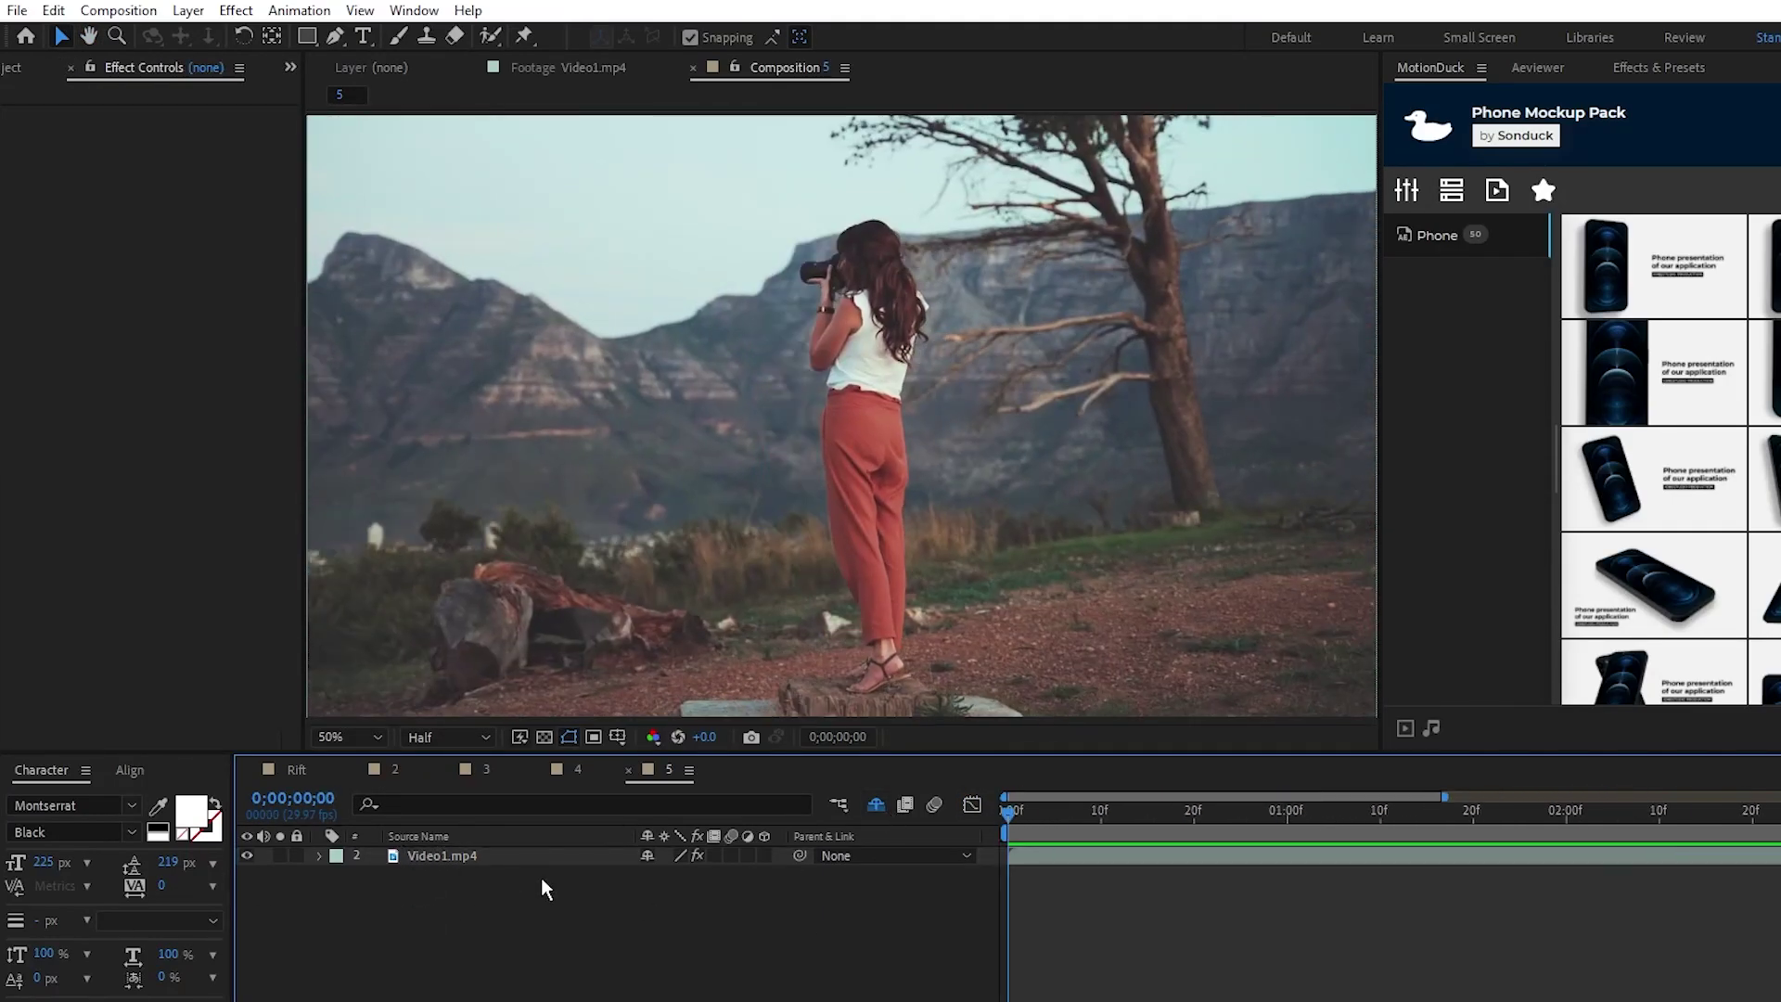
pyautogui.click(877, 805)
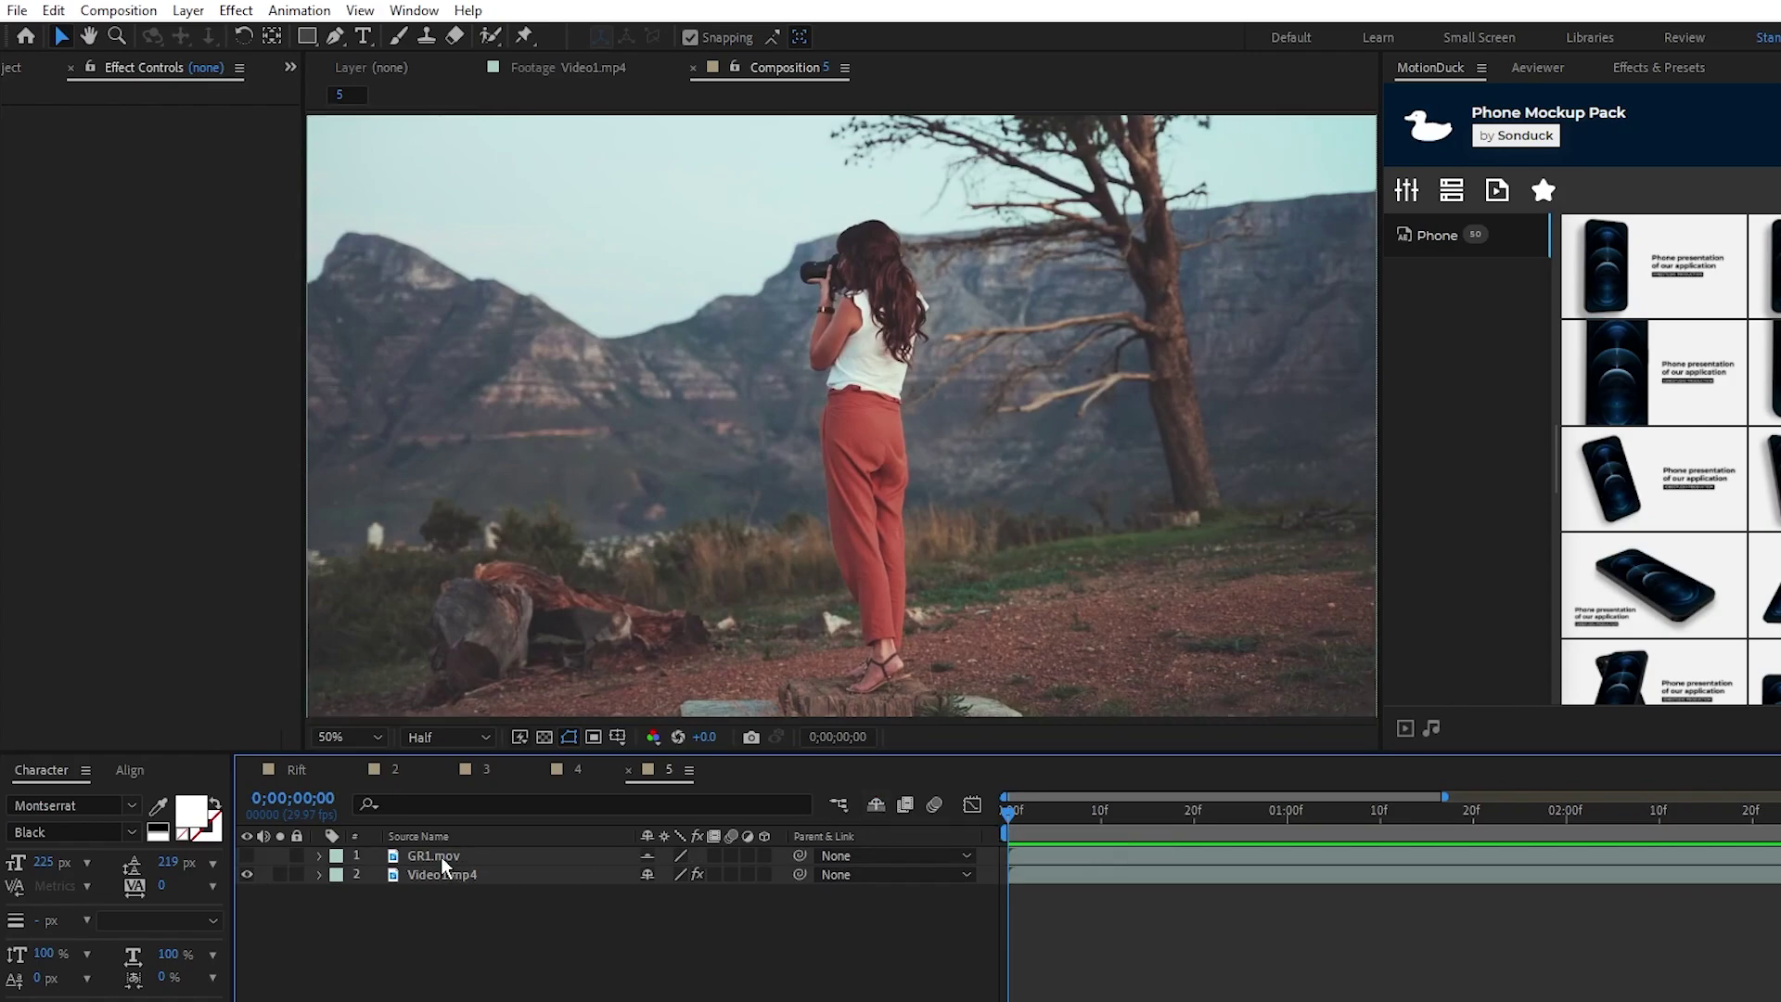
pyautogui.click(441, 855)
pyautogui.click(246, 854)
pyautogui.moveTo(1007, 811)
pyautogui.mouseDown()
pyautogui.moveTo(1545, 837)
pyautogui.moveTo(1008, 834)
pyautogui.mouseUp()
pyautogui.click(247, 854)
# Set Video1.mp4's Displacer Pro map layer to GR1.mov with Translate X 1%, then play back.
pyautogui.click(441, 874)
pyautogui.click(180, 132)
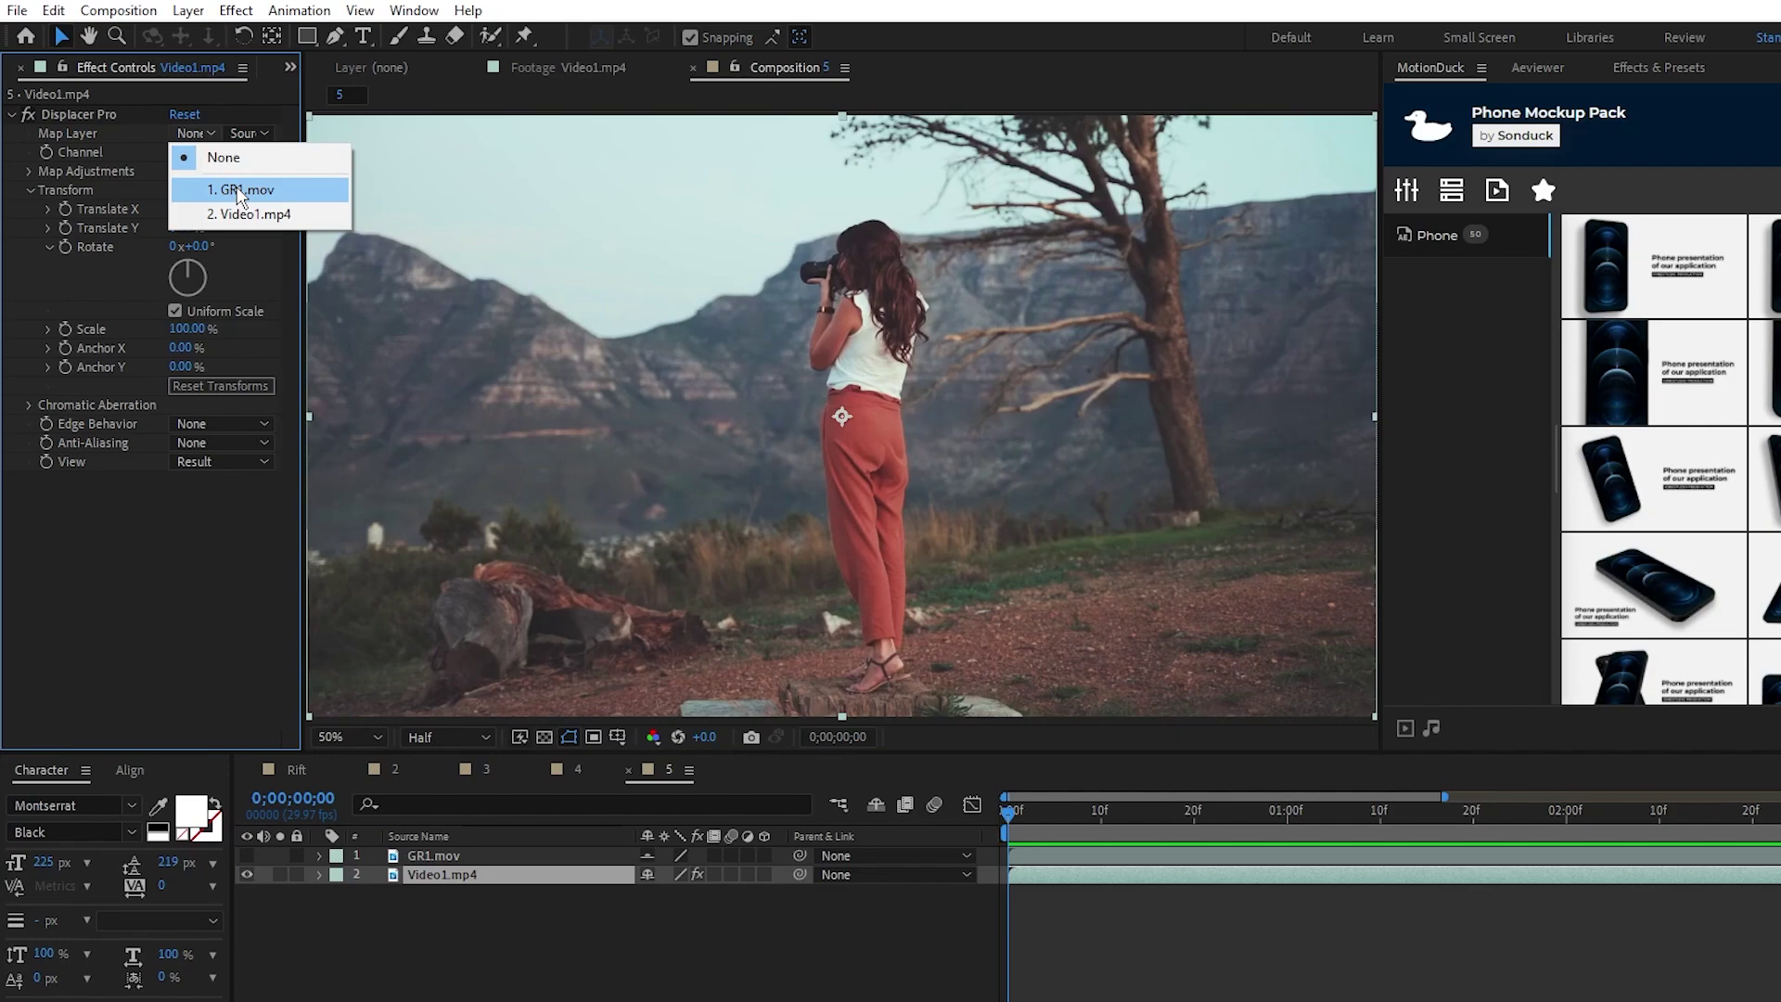
pyautogui.click(237, 186)
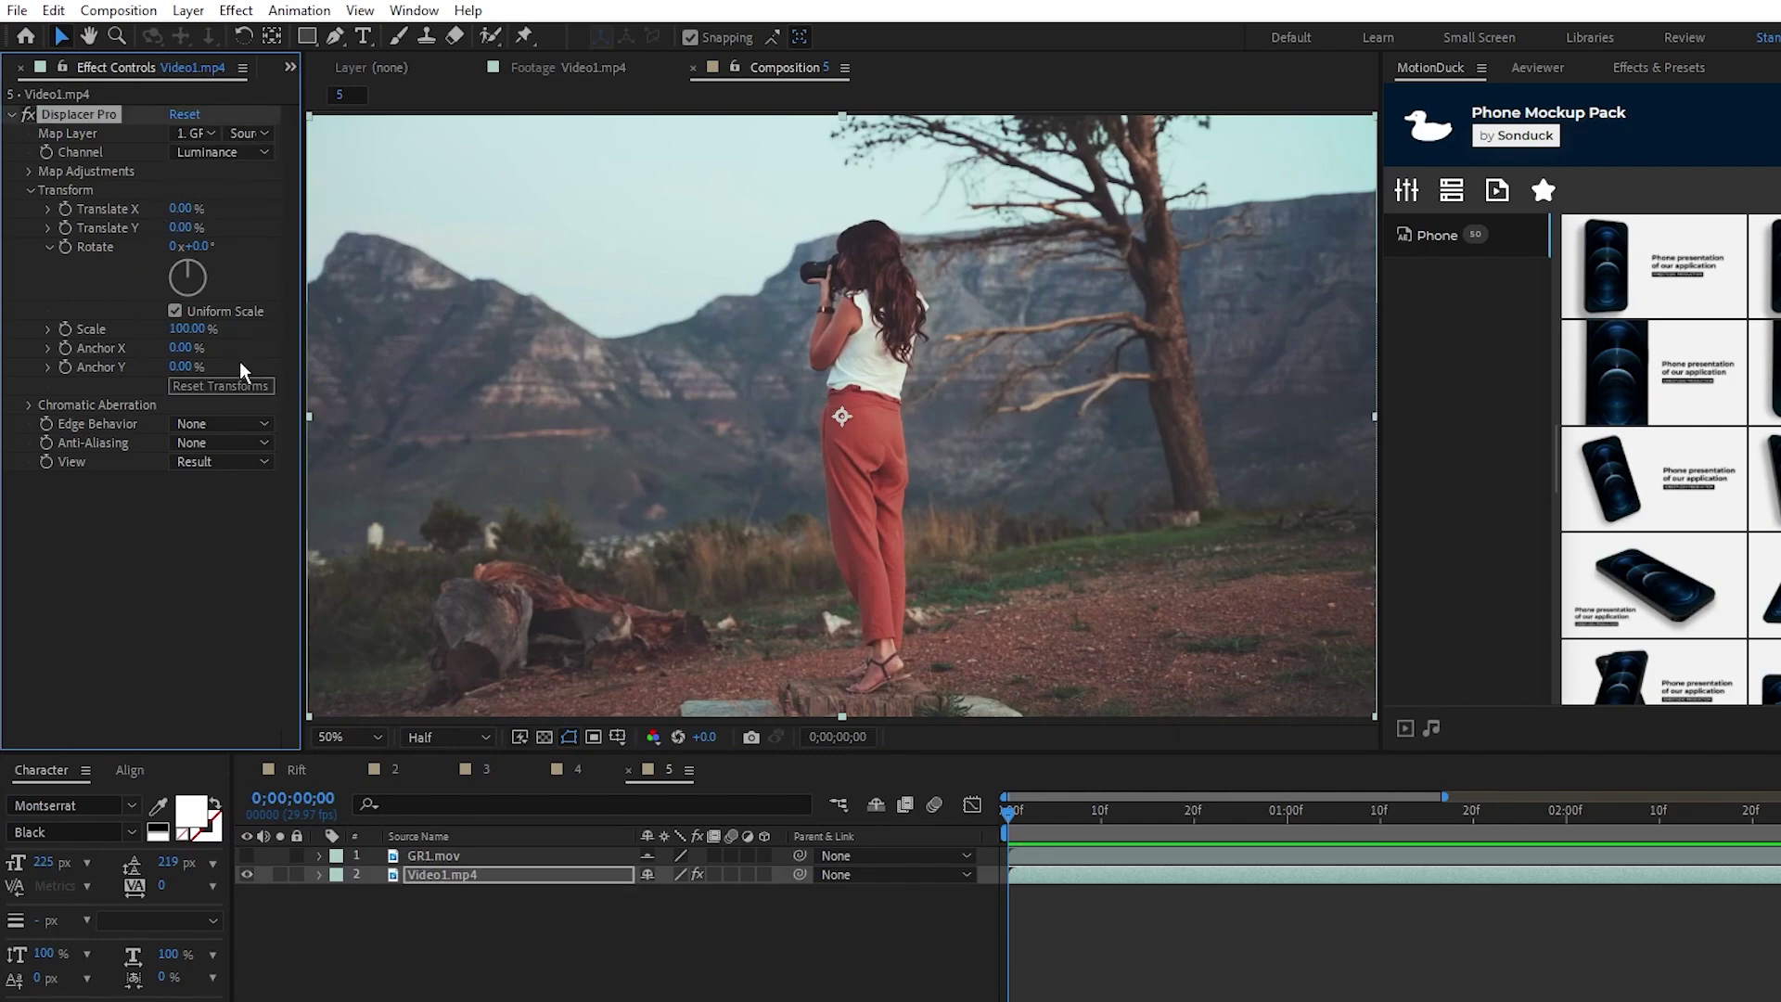
pyautogui.moveTo(180, 209); pyautogui.dragTo(190, 209)
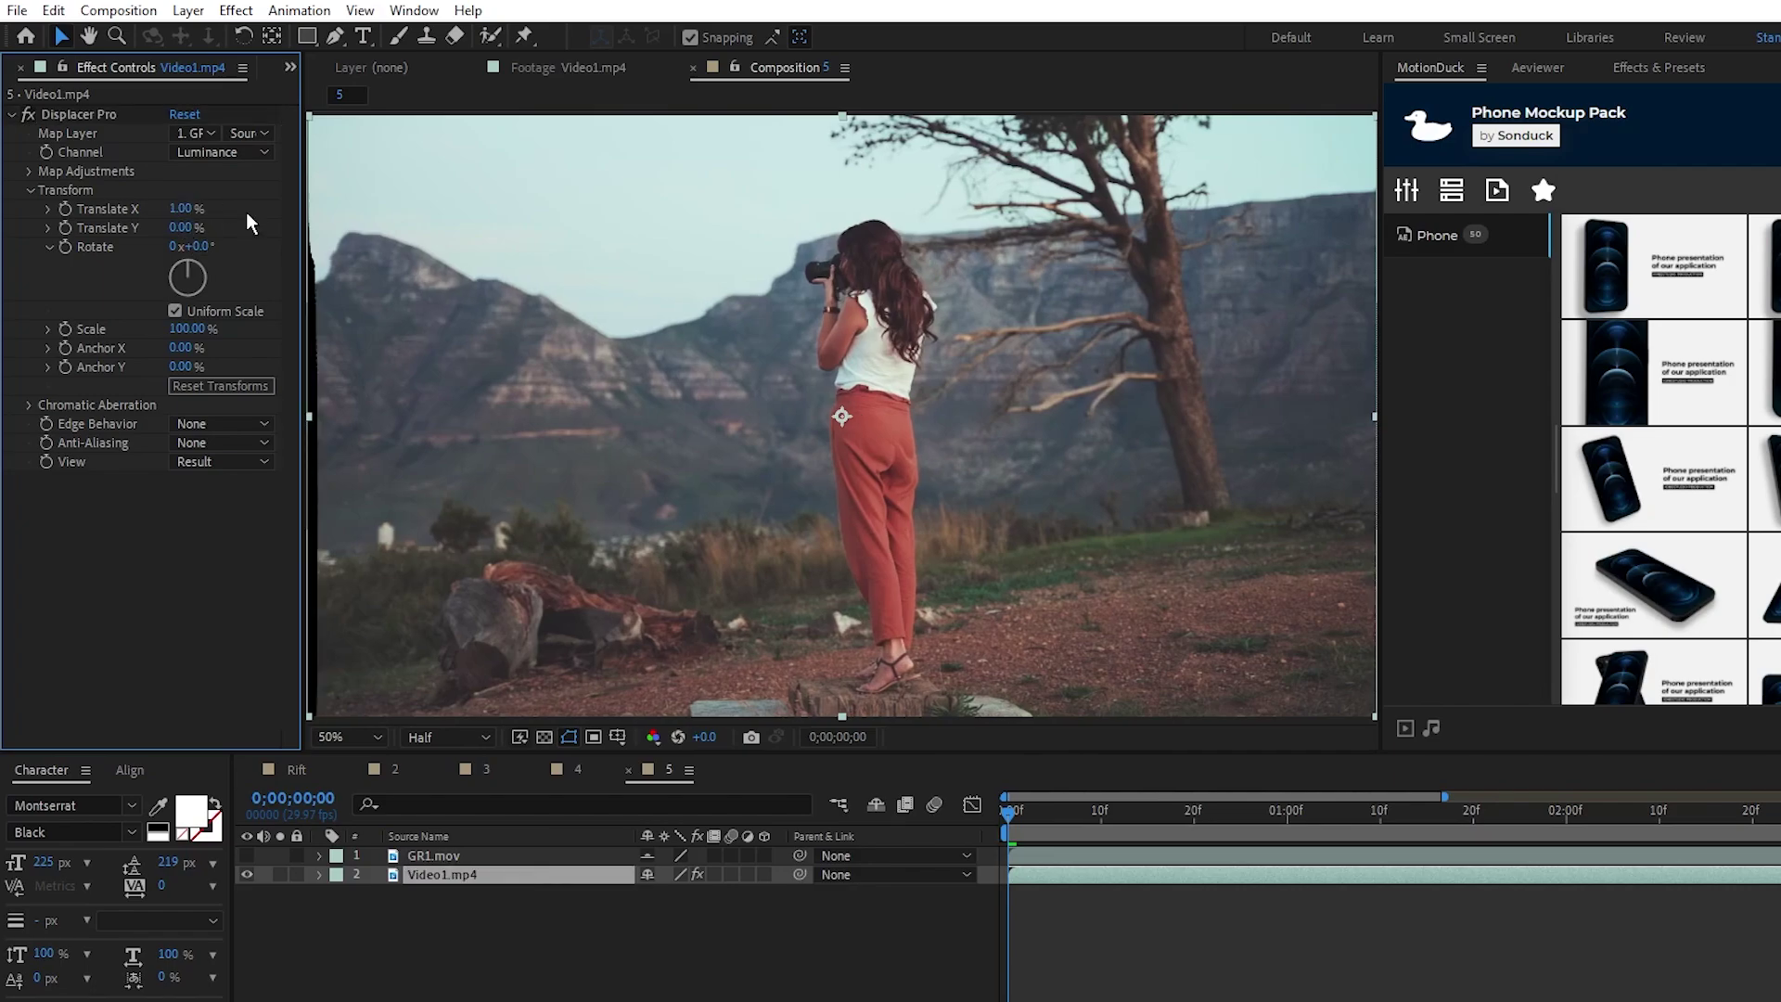
pyautogui.click(666, 971)
pyautogui.press('space')
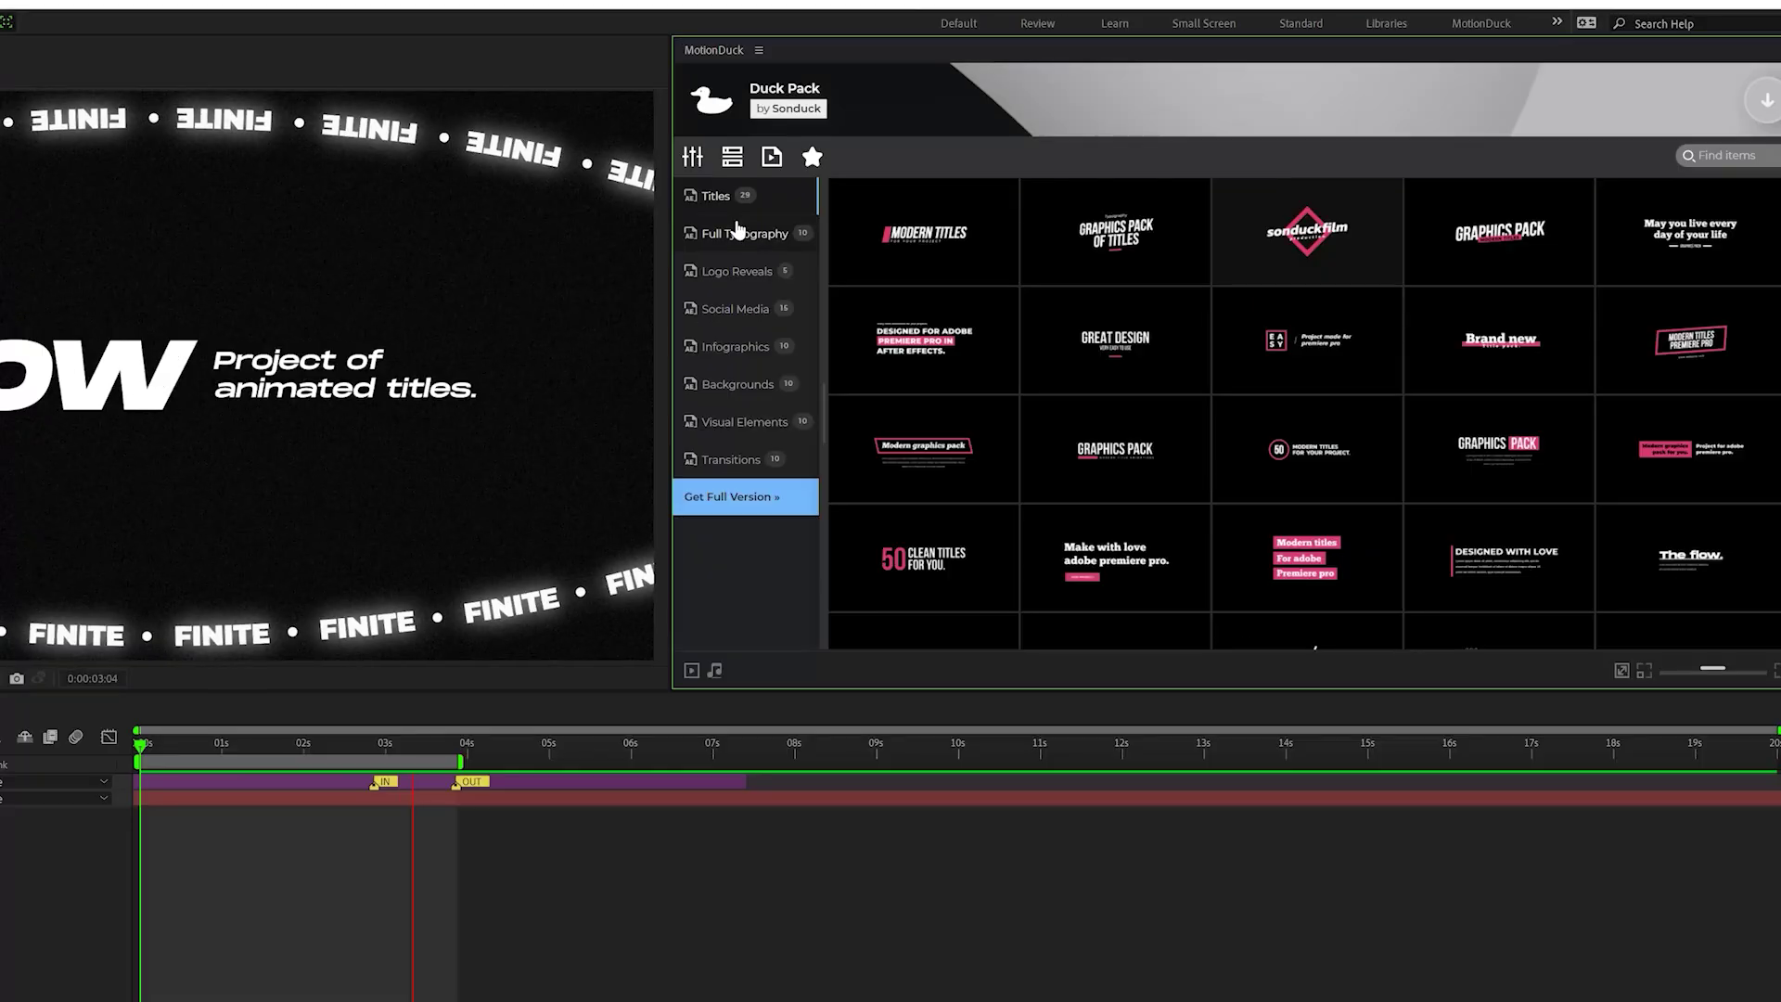
# Browse the MotionDuck Full Typography, Logo Reveals, Social Media, Infographics, Backgrounds, Transitions, then Visual Elements categories.
pyautogui.click(737, 232)
pyautogui.click(733, 271)
pyautogui.click(733, 309)
pyautogui.click(728, 346)
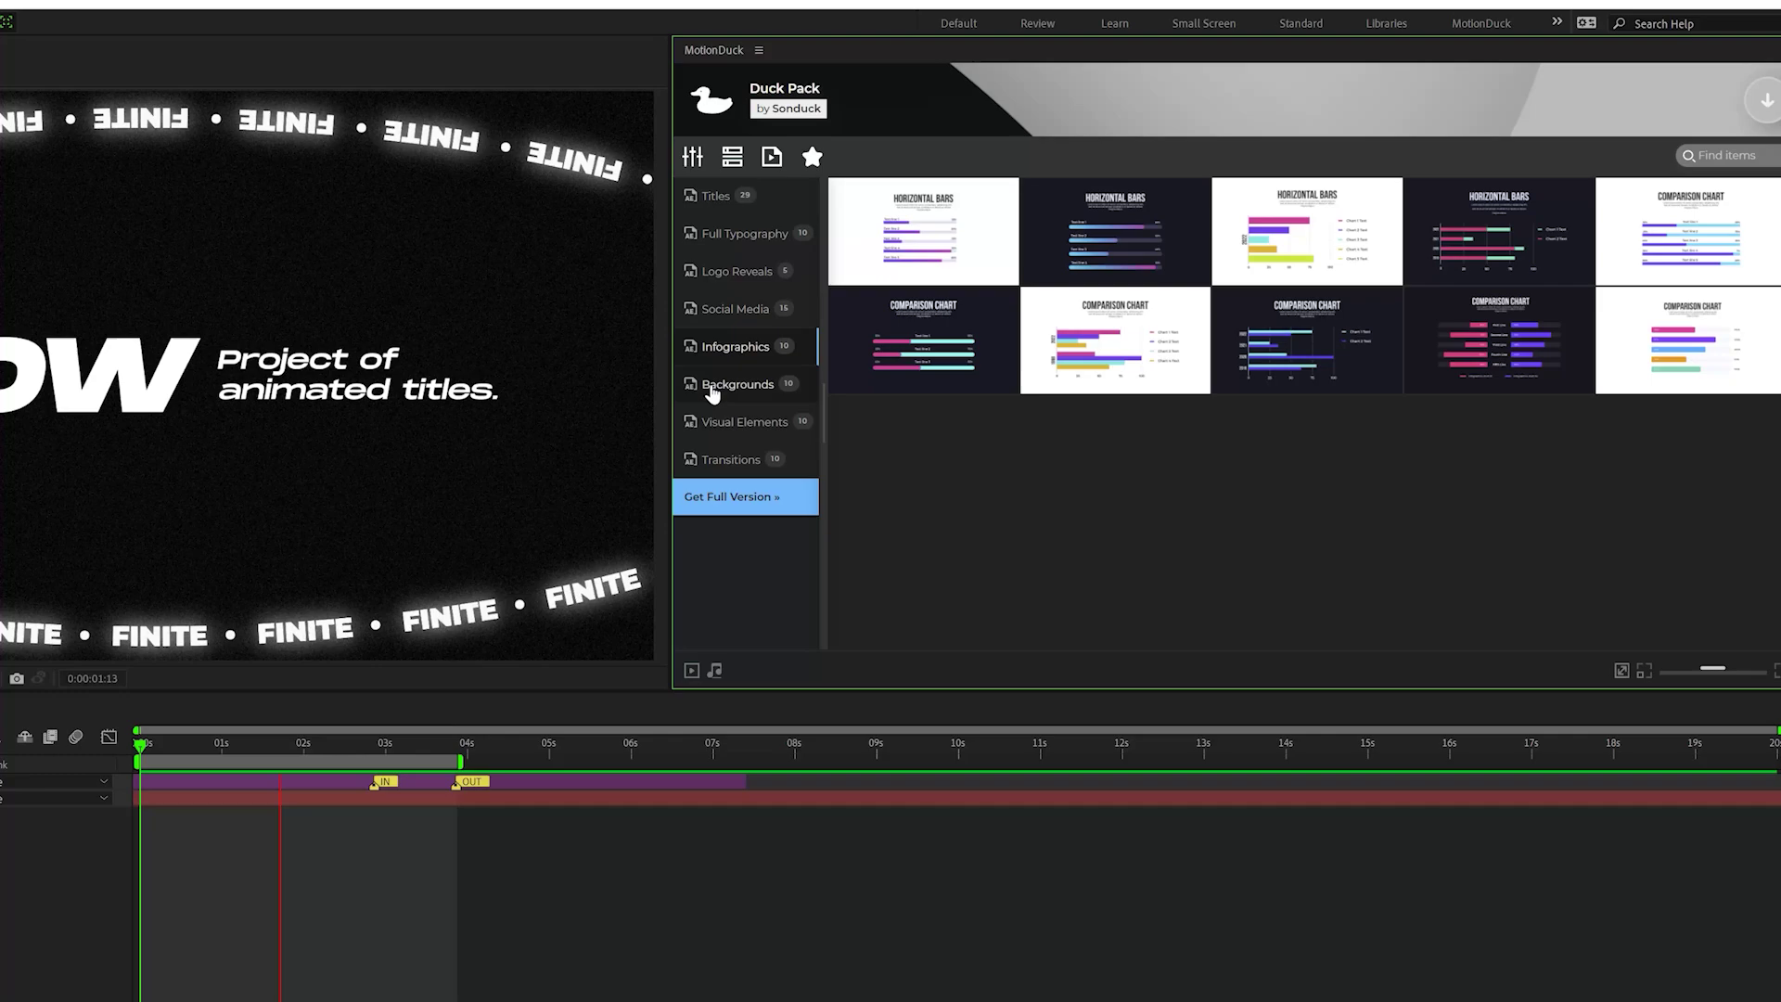
pyautogui.click(733, 384)
pyautogui.click(727, 451)
pyautogui.click(733, 421)
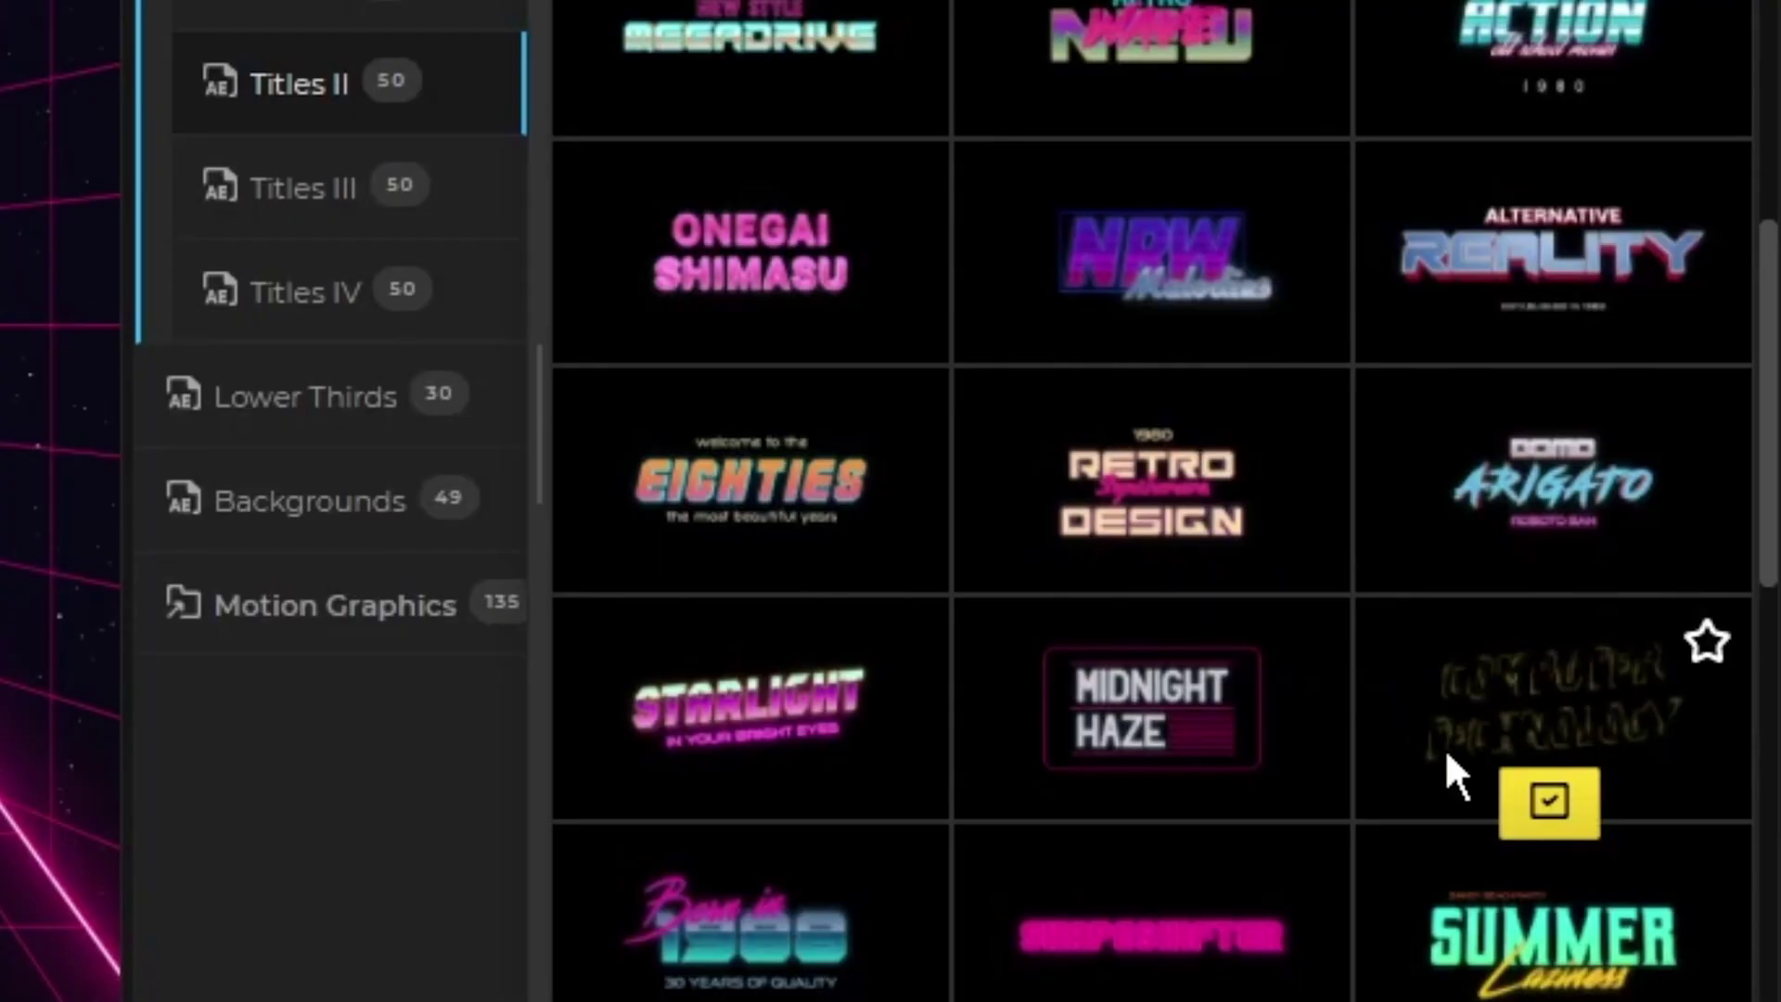
# Try magenta FF05E8 for Color 1 in the colour picker, then cancel to keep it white.
pyautogui.click(1543, 798)
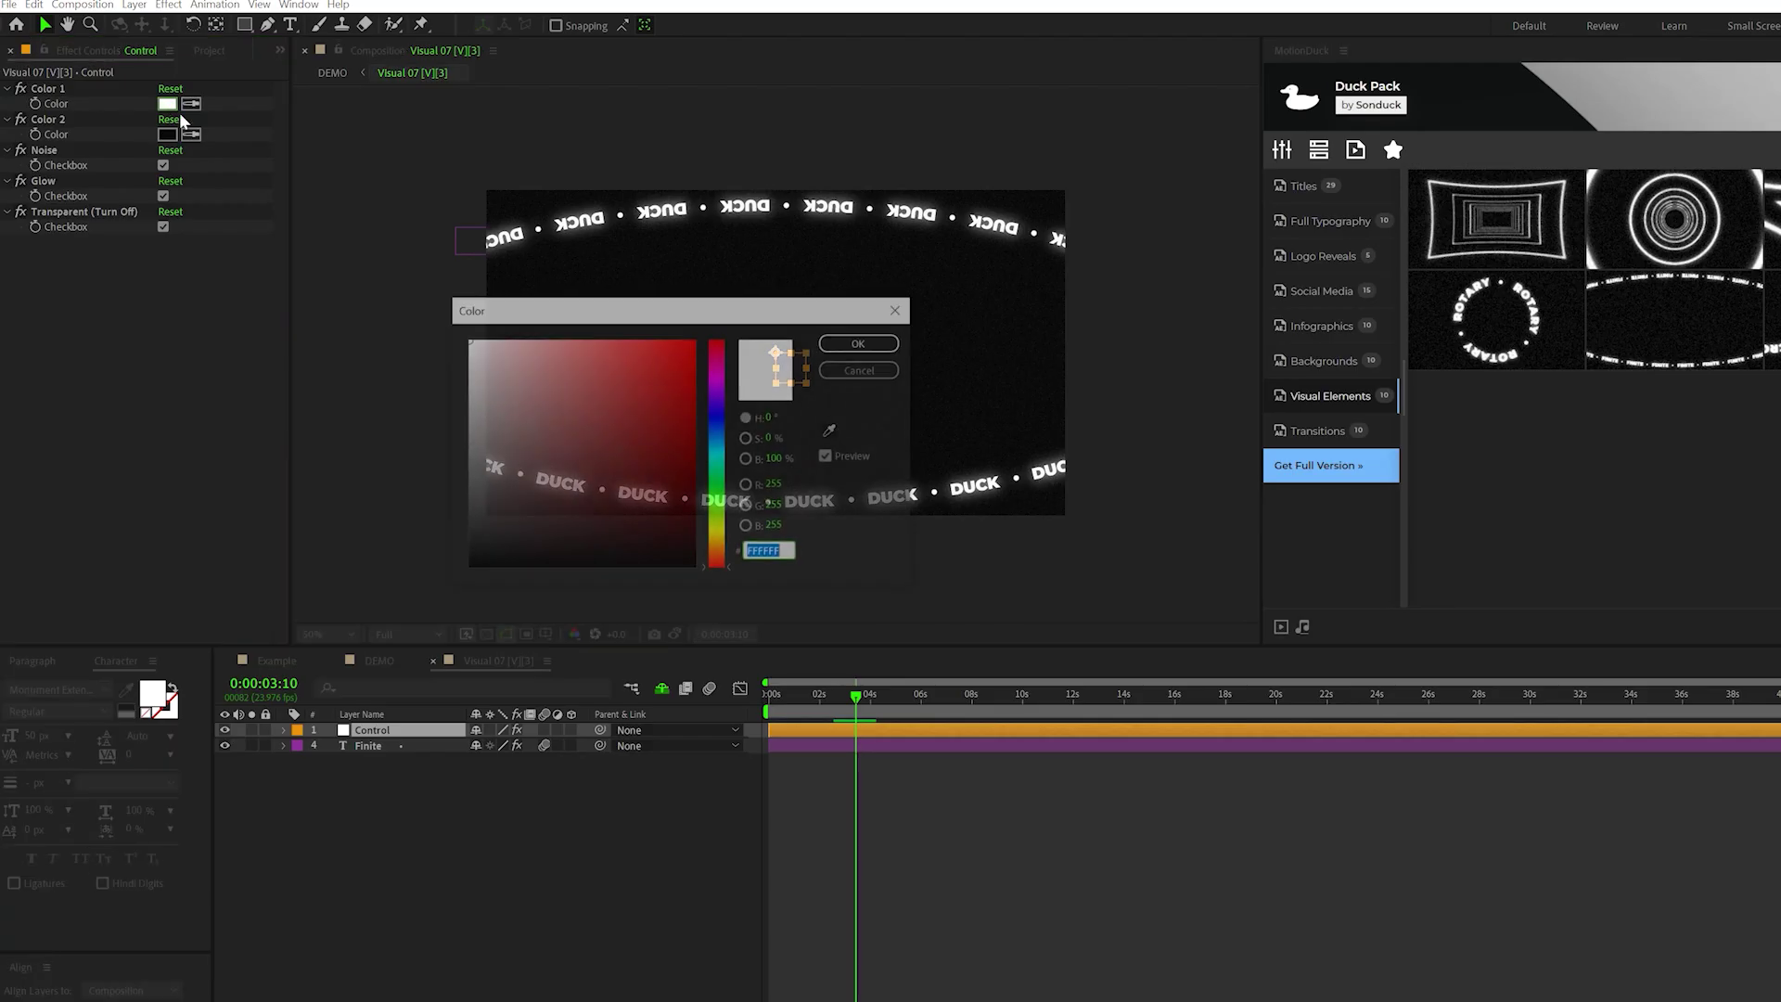
pyautogui.click(717, 376)
pyautogui.click(694, 343)
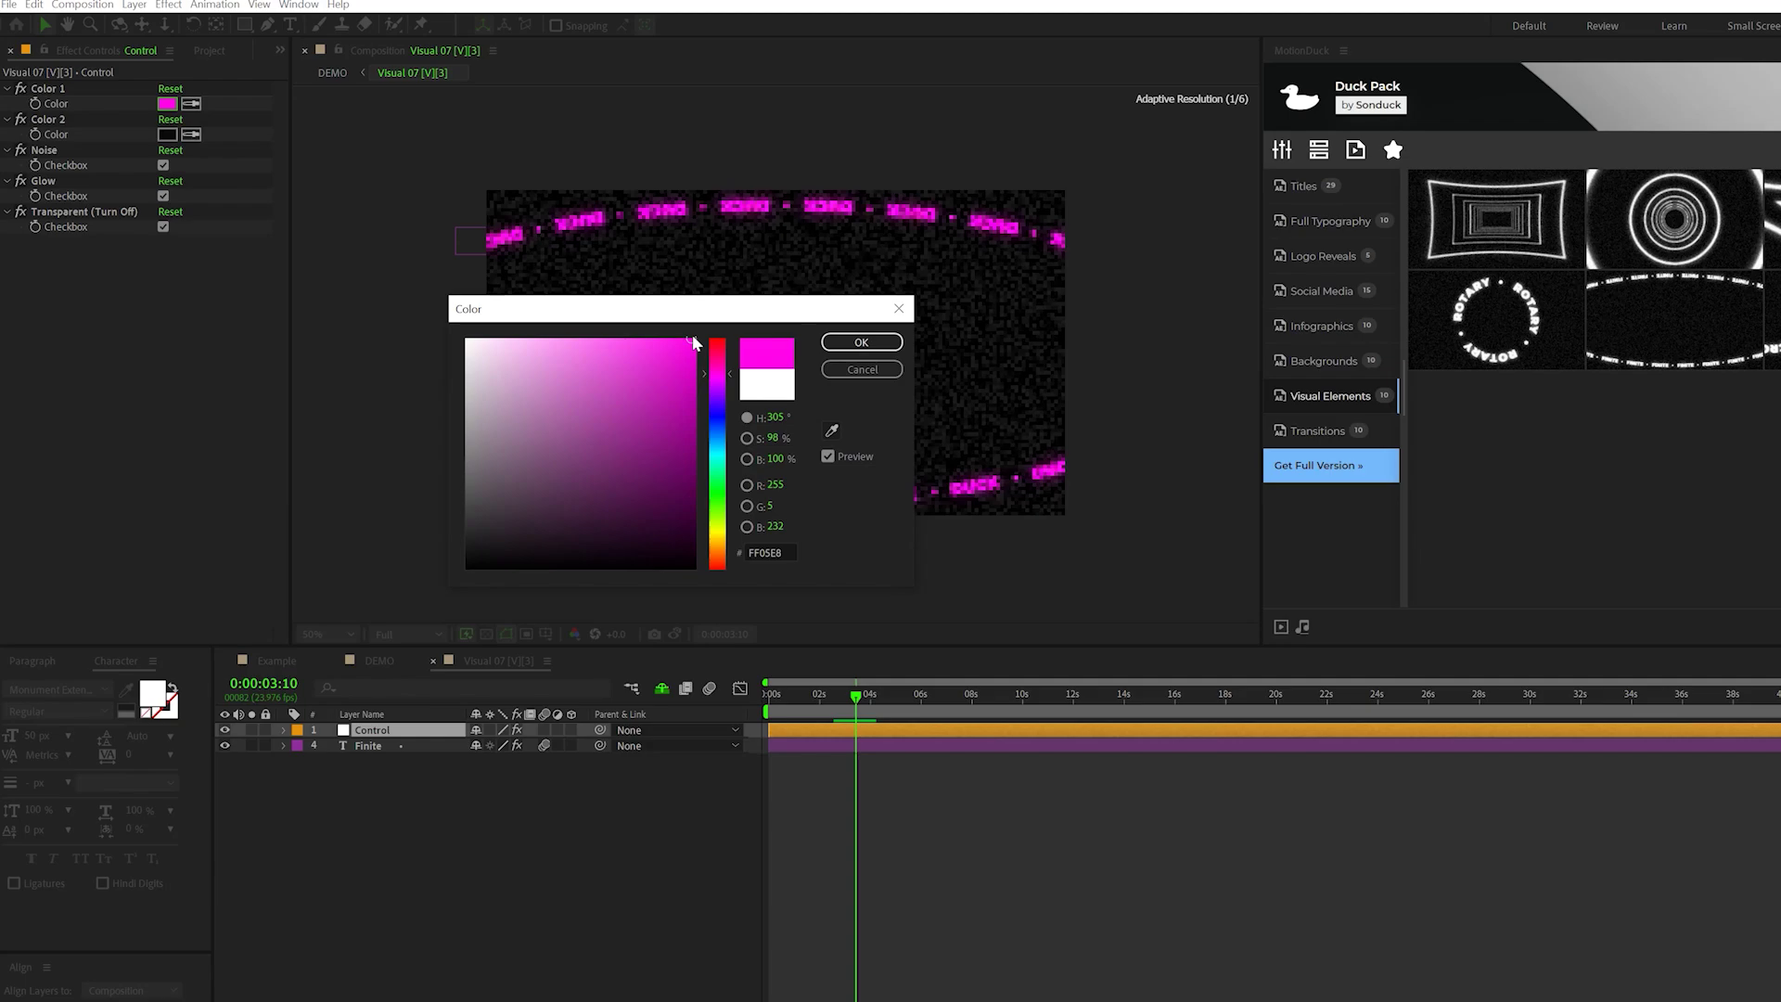
pyautogui.click(859, 370)
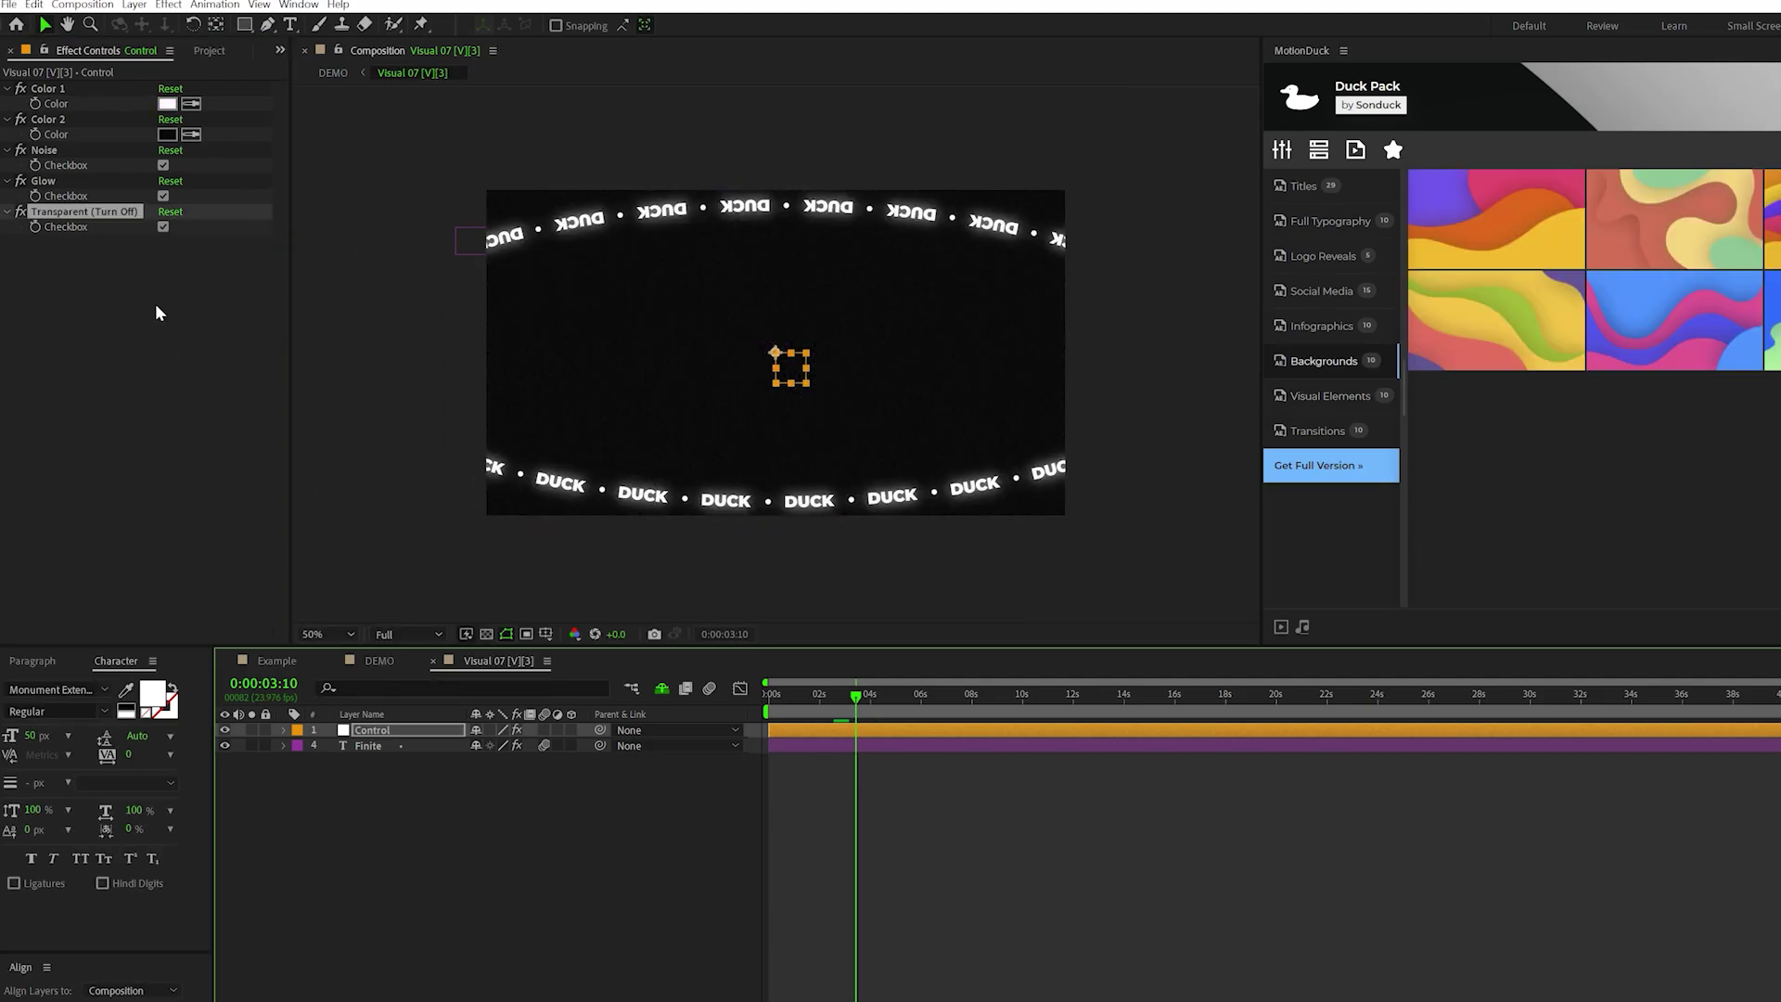